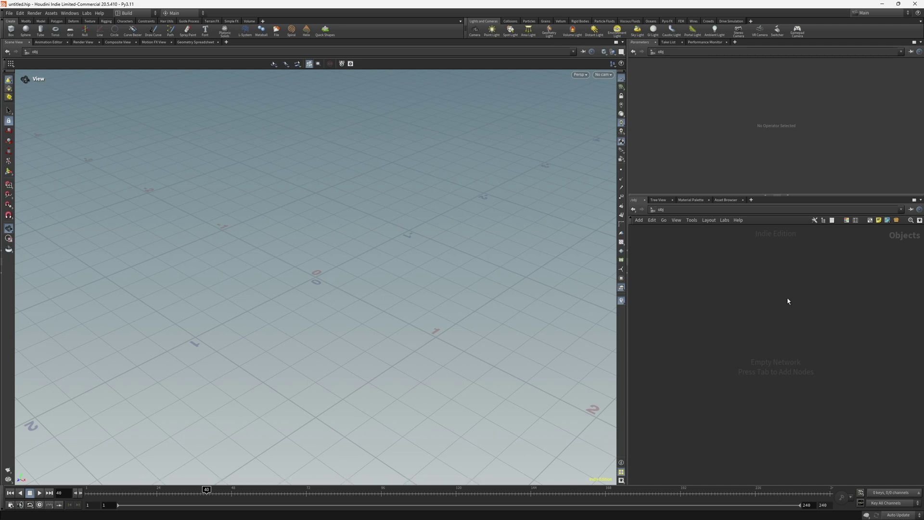
Add a Geometry object to the empty object-level network
{"action": "key", "text": "Tab"}
{"action": "left_click", "coordinate": [866, 308]}
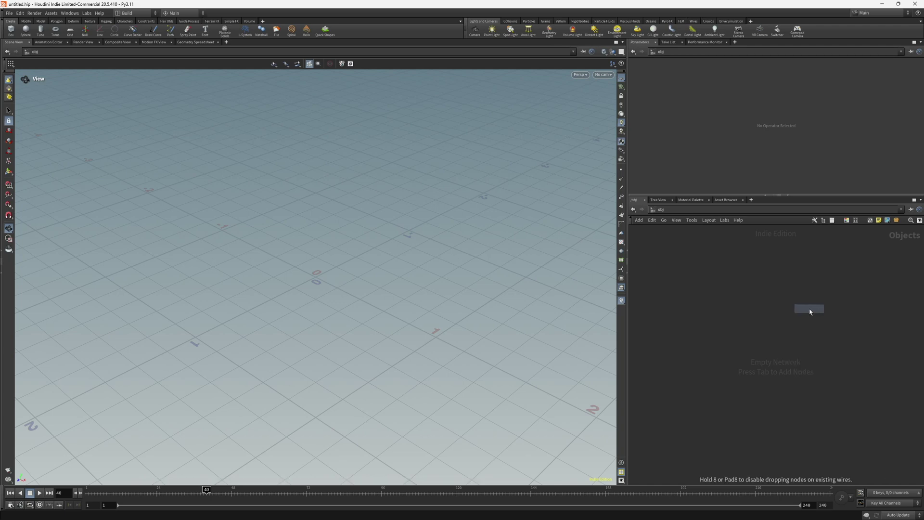
Place geo1, dive inside it, and add a Box node
{"action": "left_click", "coordinate": [774, 270]}
{"action": "double_click", "coordinate": [775, 270]}
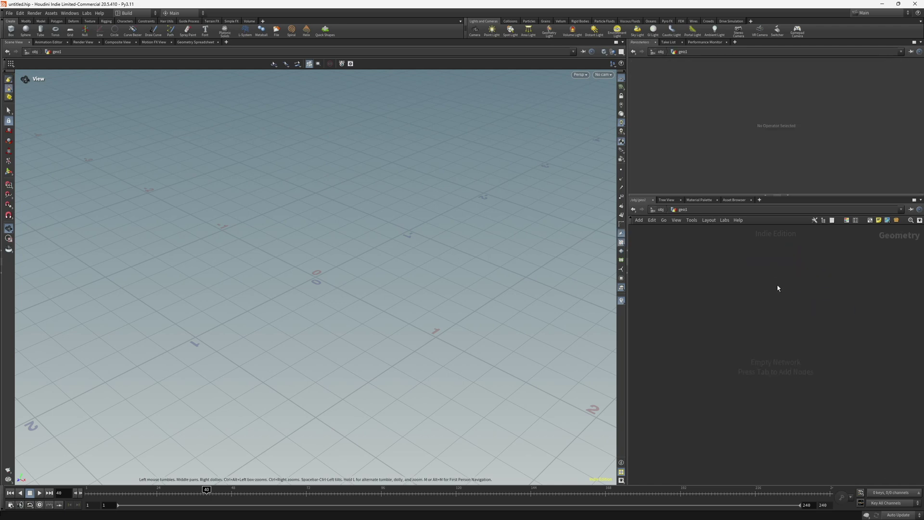
{"action": "key", "text": "Tab"}
{"action": "type", "text": "box"}
{"action": "key", "text": "Return"}
{"action": "left_click", "coordinate": [775, 285]}
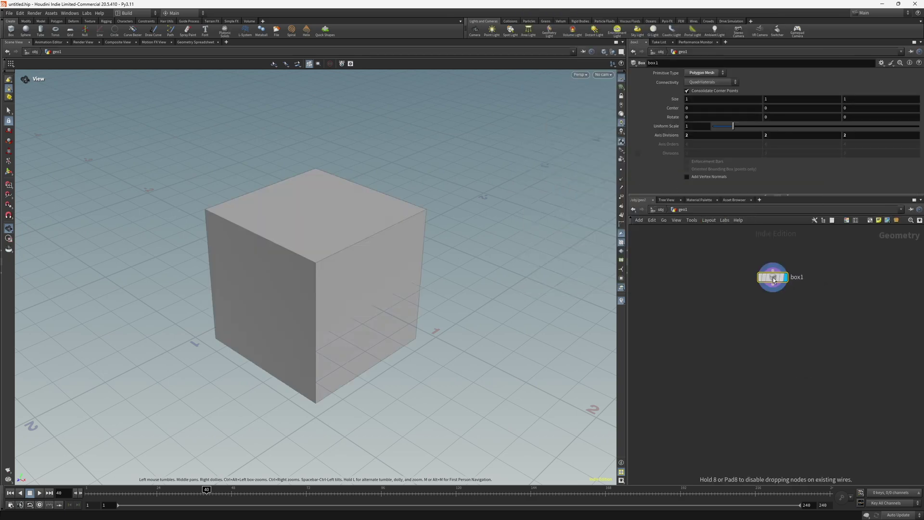
Set box1's size to 0.5, 1.5, 0.5 for a tall pillar
{"action": "left_click", "coordinate": [698, 99]}
{"action": "type", "text": "0.5"}
{"action": "key", "text": "Tab"}
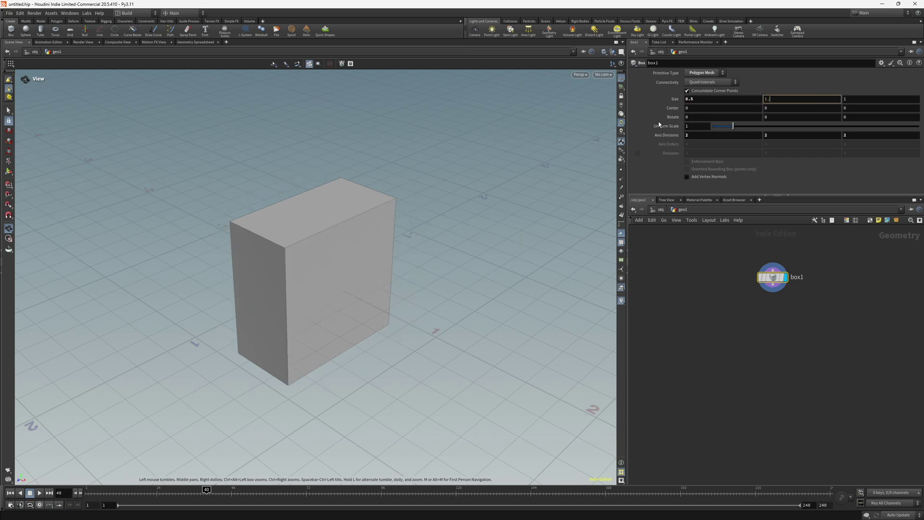
{"action": "type", "text": "1.5"}
{"action": "key", "text": "Tab"}
{"action": "type", "text": "0.5"}
{"action": "key", "text": "Return"}
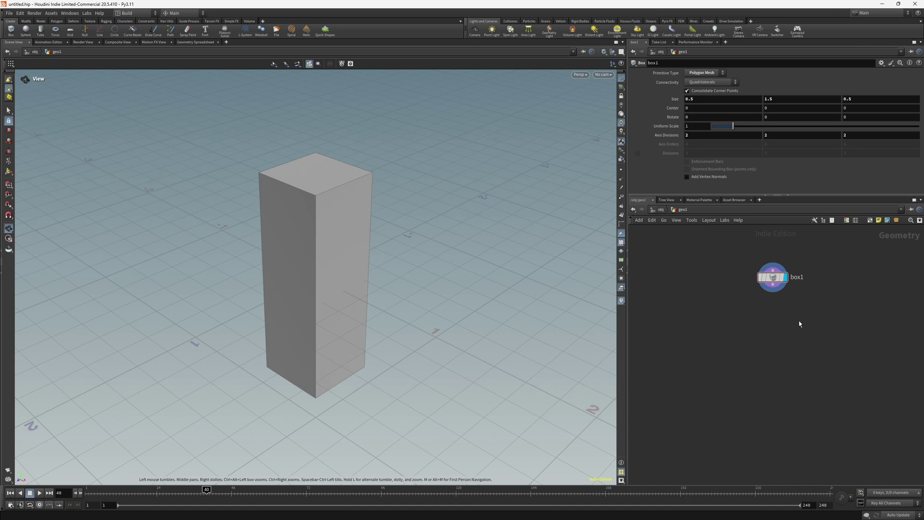
Add a displayed VDB from Polygons node under box1 with voxel size 0.01
{"action": "key", "text": "Tab"}
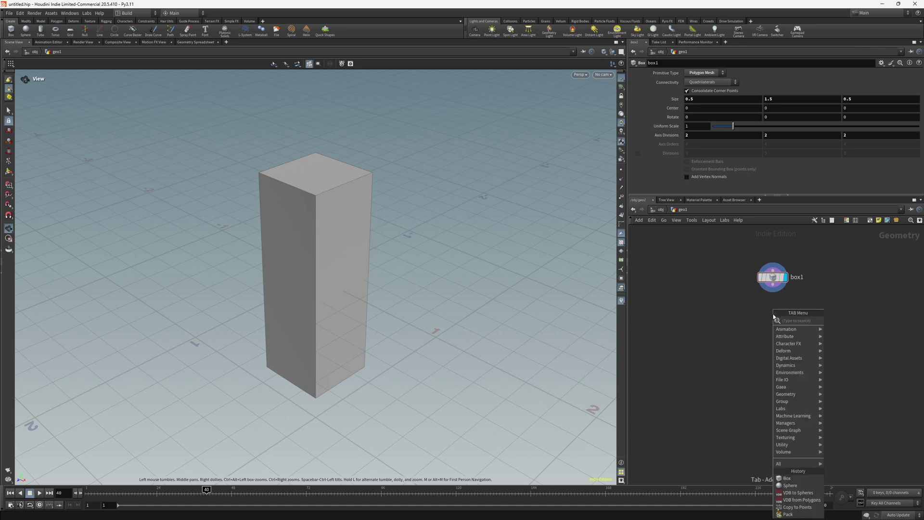
{"action": "type", "text": "vdb from p"}
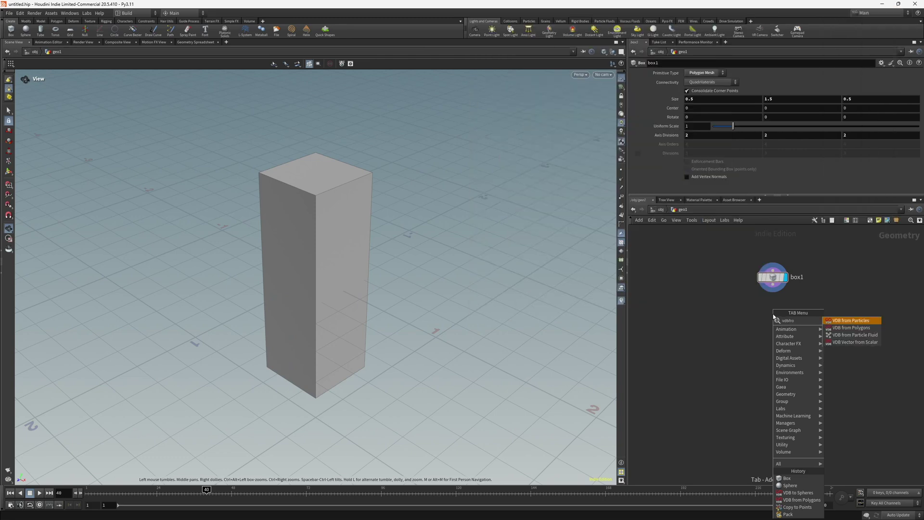
{"action": "key", "text": "Return"}
{"action": "left_click", "coordinate": [773, 316]}
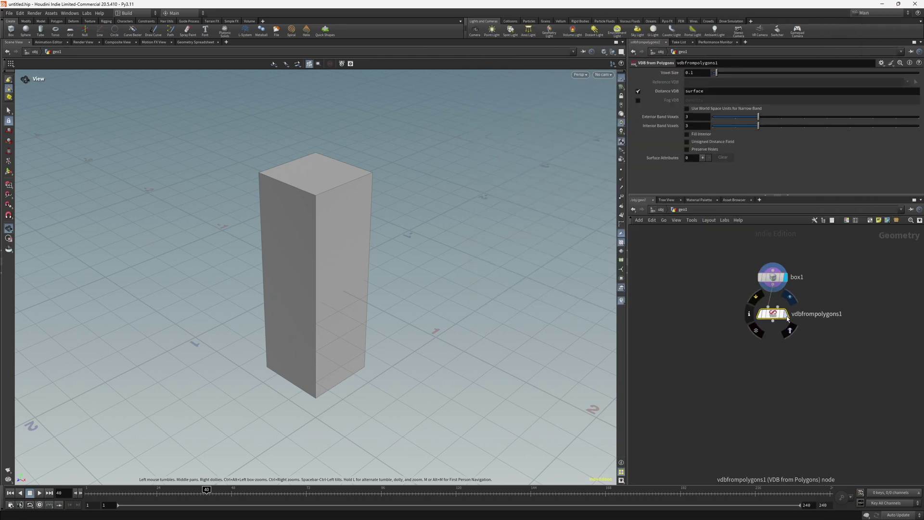
{"action": "left_click", "coordinate": [789, 297]}
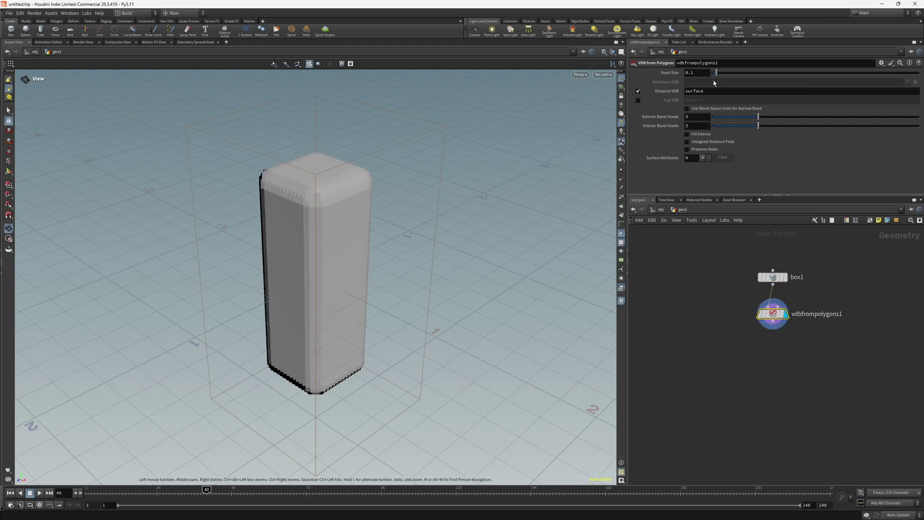
{"action": "left_click", "coordinate": [706, 72]}
{"action": "type", "text": "1"}
{"action": "key", "text": "Return"}
{"action": "key", "text": "Tab"}
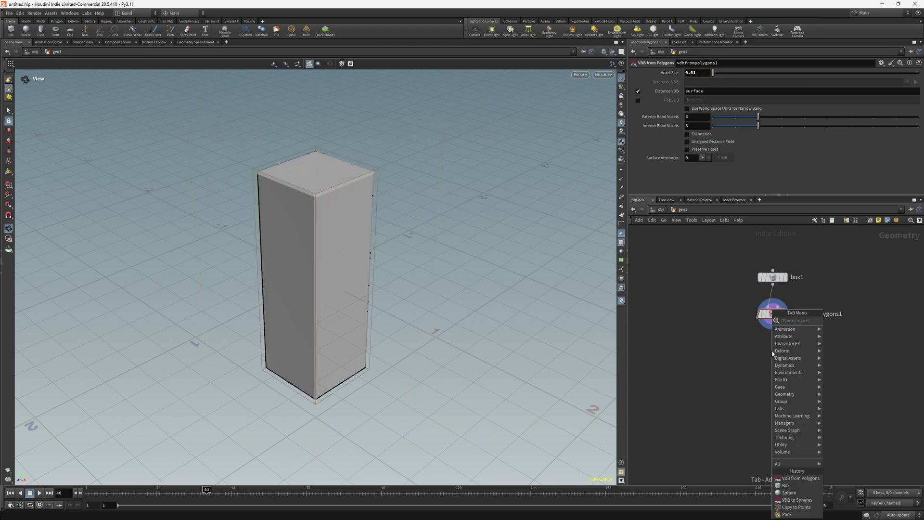
Add vdbtospheres1 below vdbfrompolygons1, wire it in, and display it
{"action": "type", "text": "vdb smooth"}
{"action": "key", "text": "Return"}
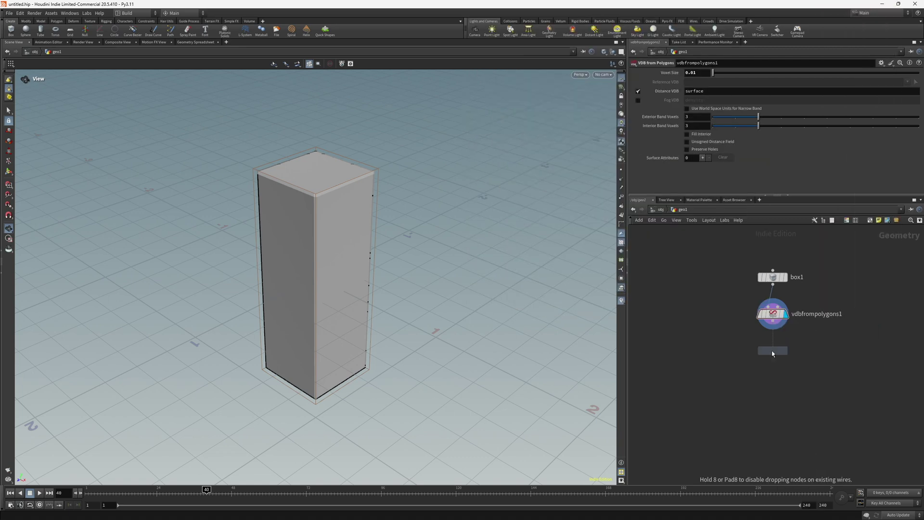
{"action": "left_click", "coordinate": [772, 353]}
{"action": "left_click", "coordinate": [774, 343]}
{"action": "left_click", "coordinate": [772, 322]}
{"action": "left_click", "coordinate": [785, 351]}
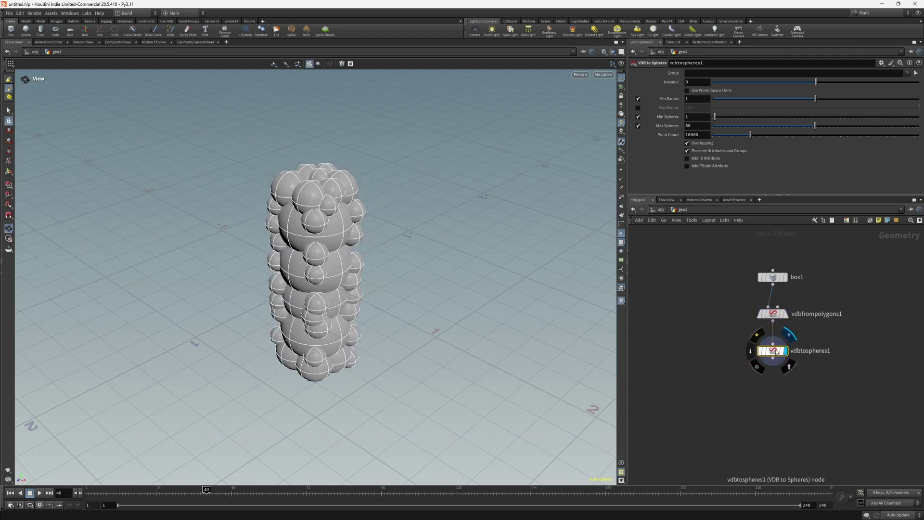
Set the sphere radius range to min 0.5 and max 12
{"action": "left_click", "coordinate": [695, 99]}
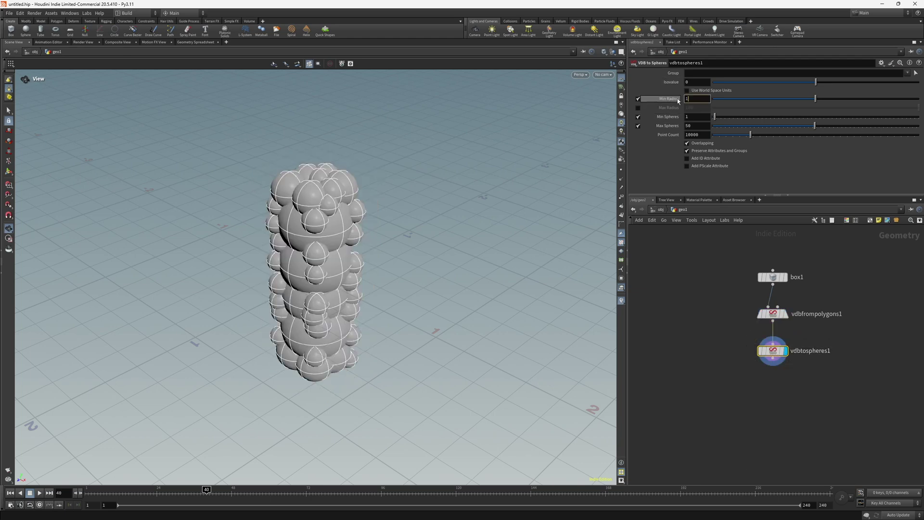
{"action": "type", "text": "0.5"}
{"action": "key", "text": "Return"}
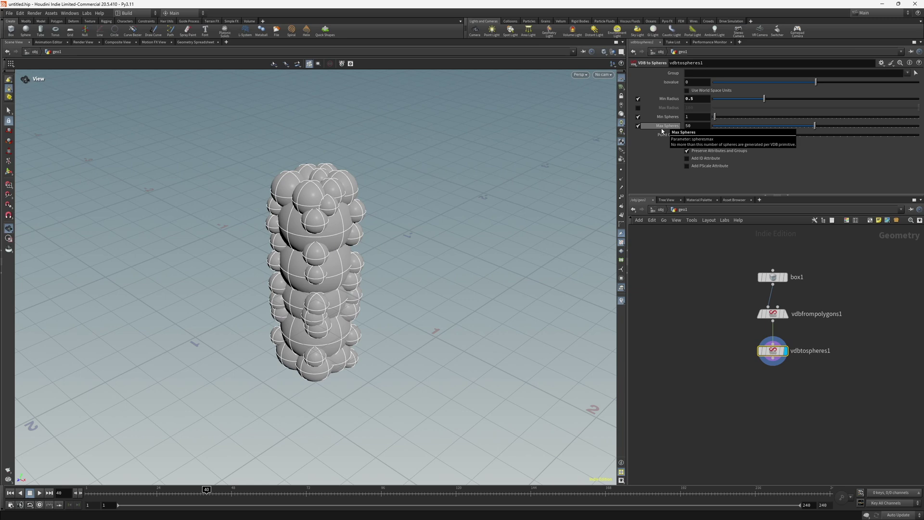
{"action": "left_click", "coordinate": [638, 107]}
{"action": "left_click", "coordinate": [700, 107]}
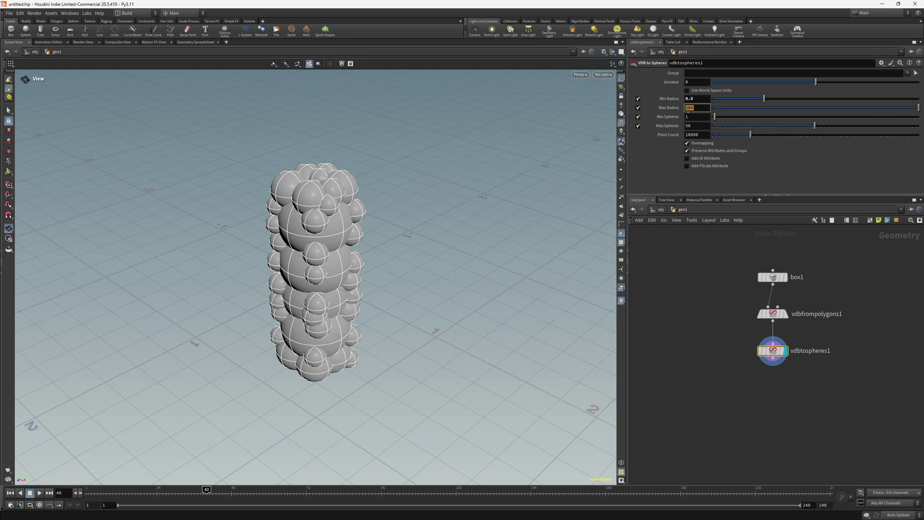
{"action": "type", "text": "12"}
{"action": "key", "text": "Return"}
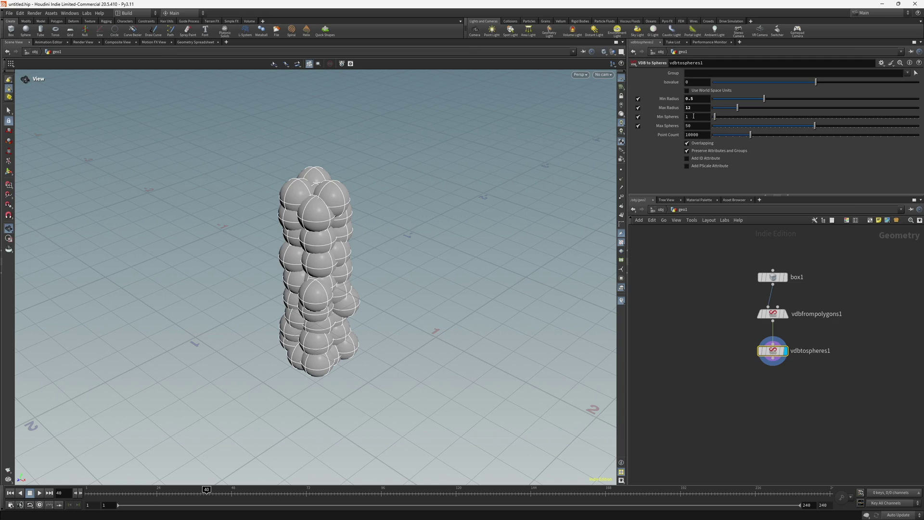
Limit spheres to 4–40, disable overlapping, and enable the pscale attribute
{"action": "left_click", "coordinate": [693, 116]}
{"action": "type", "text": "4"}
{"action": "key", "text": "Return"}
{"action": "left_click", "coordinate": [697, 126]}
{"action": "type", "text": "40"}
{"action": "key", "text": "Return"}
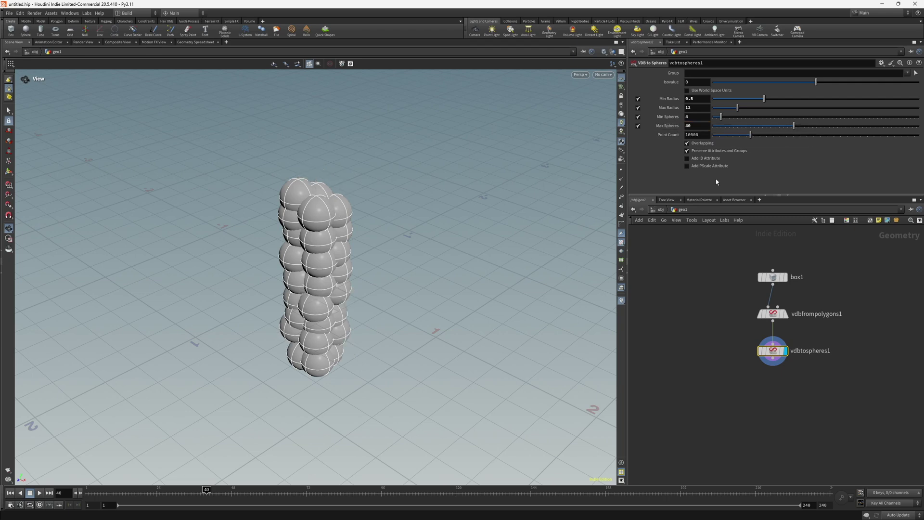
{"action": "left_click", "coordinate": [687, 142]}
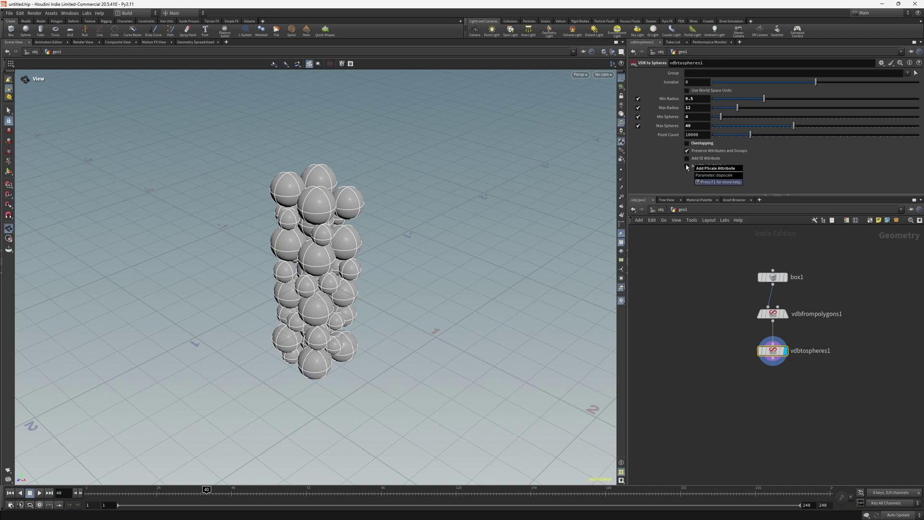
{"action": "left_click", "coordinate": [686, 166]}
{"action": "left_click", "coordinate": [727, 345]}
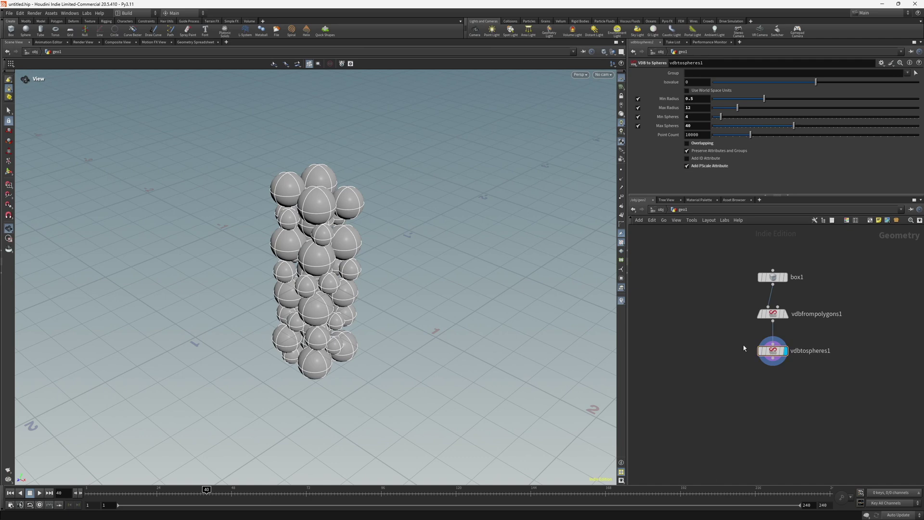
{"action": "left_click_drag", "start_coordinate": [711, 241], "coordinate": [828, 385]}
{"action": "left_click", "coordinate": [794, 308]}
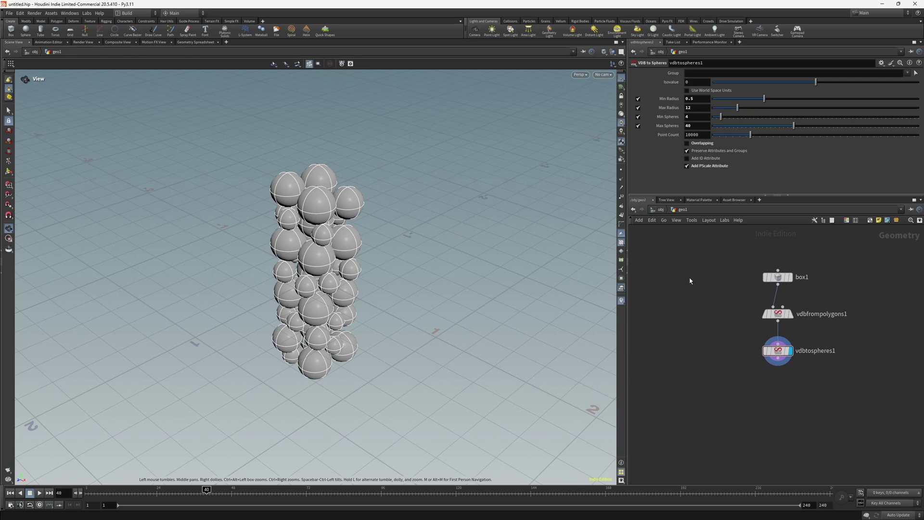
Add a displayed sphere1 node to the left of box1
{"action": "key", "text": "Tab"}
{"action": "type", "text": "sphe"}
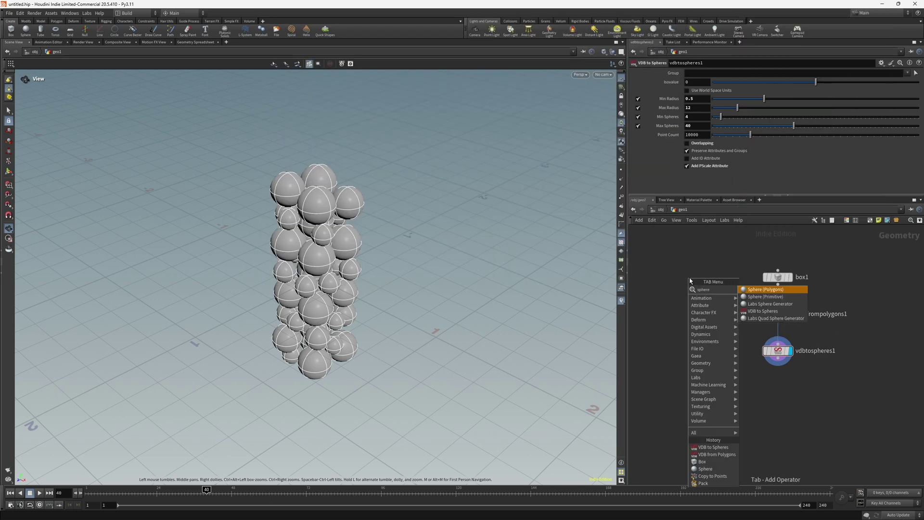
{"action": "type", "text": "re"}
{"action": "key", "text": "Return"}
{"action": "left_click", "coordinate": [691, 277]}
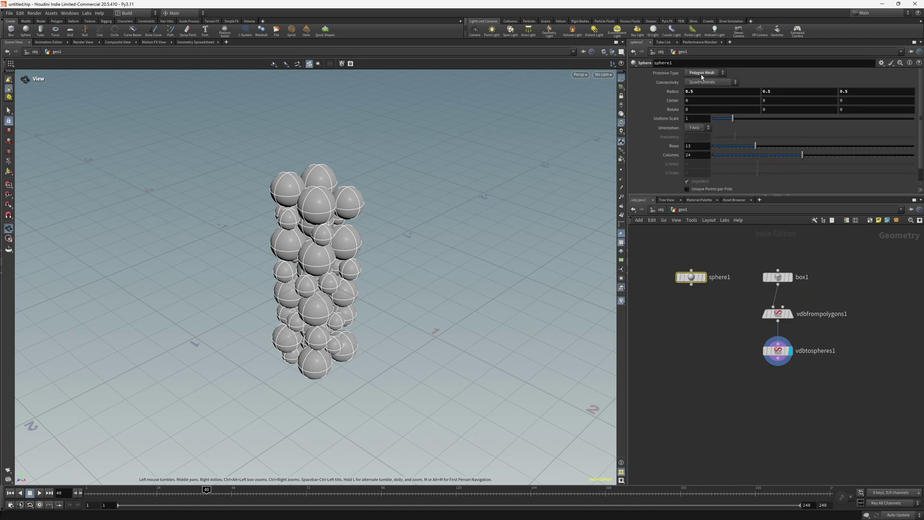
{"action": "left_click", "coordinate": [703, 277]}
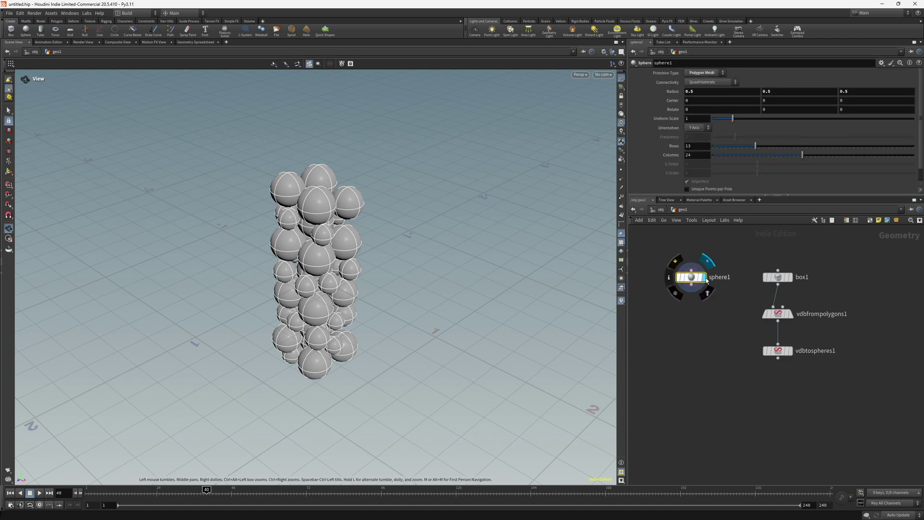
Make sphere1 a Polygon primitive with frequency 6 and uniform scale 2
{"action": "left_click", "coordinate": [693, 74]}
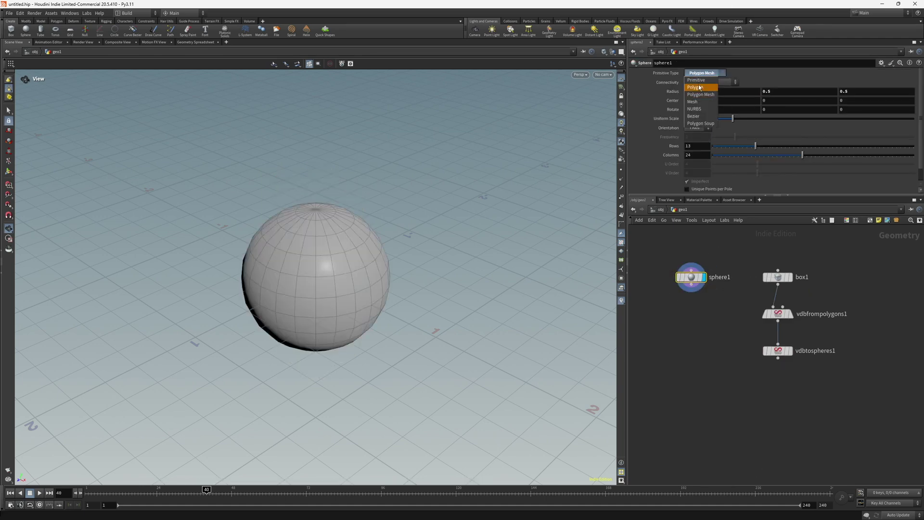
{"action": "left_click", "coordinate": [698, 88]}
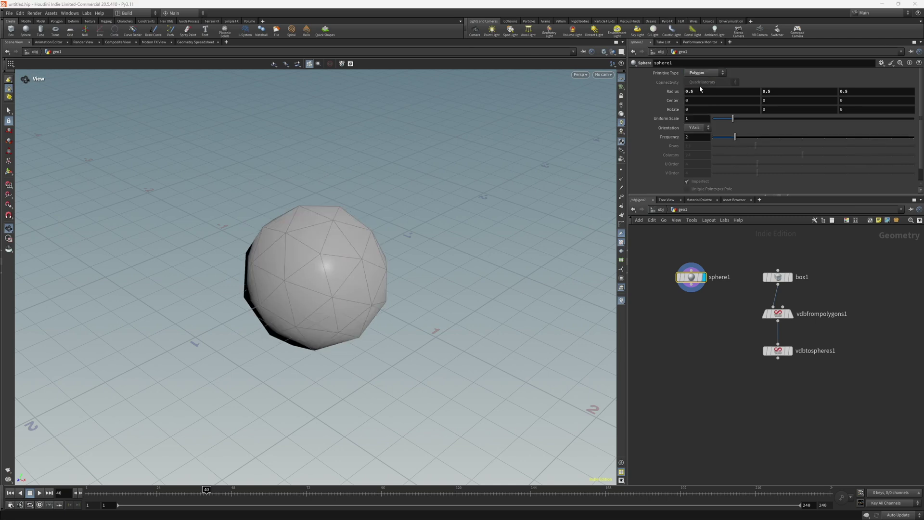
{"action": "left_click", "coordinate": [698, 136]}
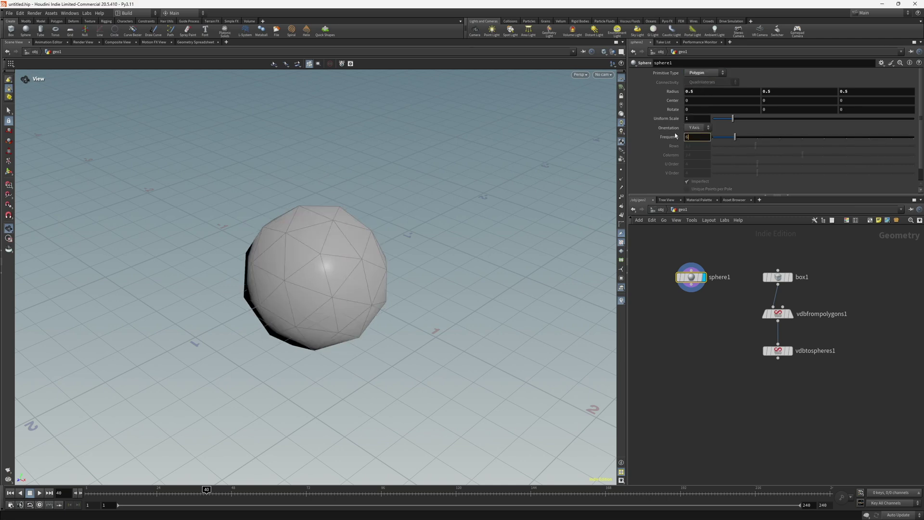
{"action": "type", "text": "6"}
{"action": "key", "text": "Return"}
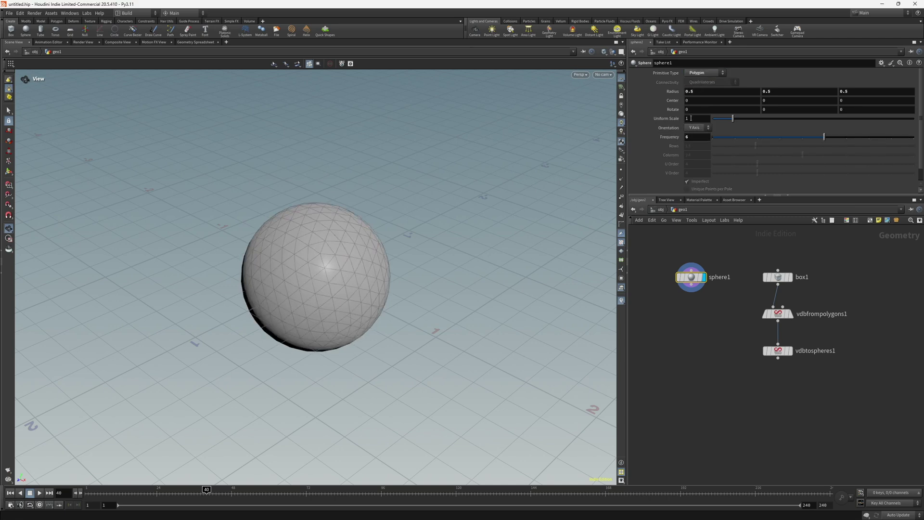
{"action": "type", "text": "2"}
{"action": "key", "text": "Return"}
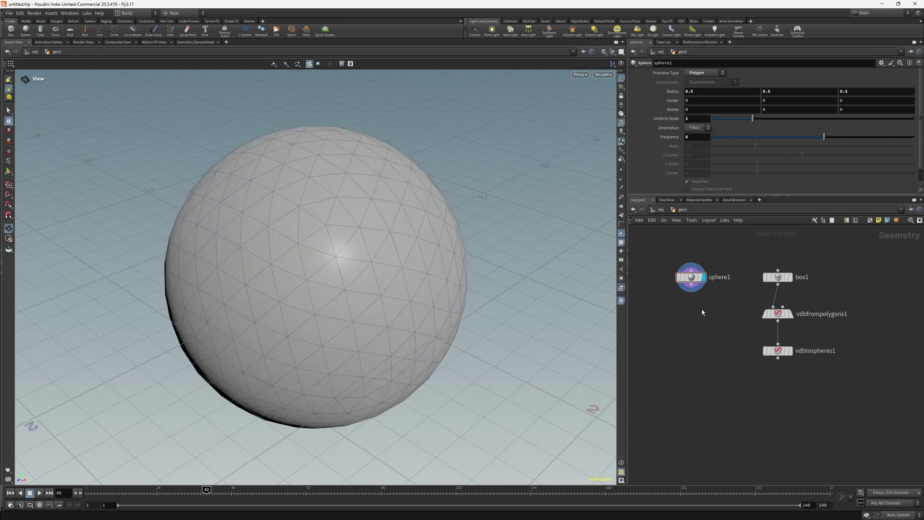
{"action": "key", "text": "Tab"}
Add a displayed pack1 node under sphere1
{"action": "type", "text": "copy"}
{"action": "key", "text": "Return"}
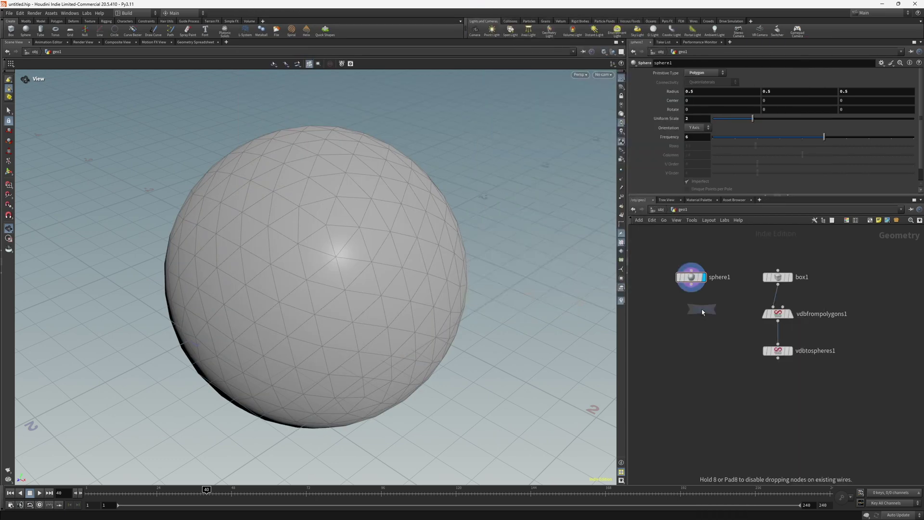
{"action": "left_click", "coordinate": [695, 313]}
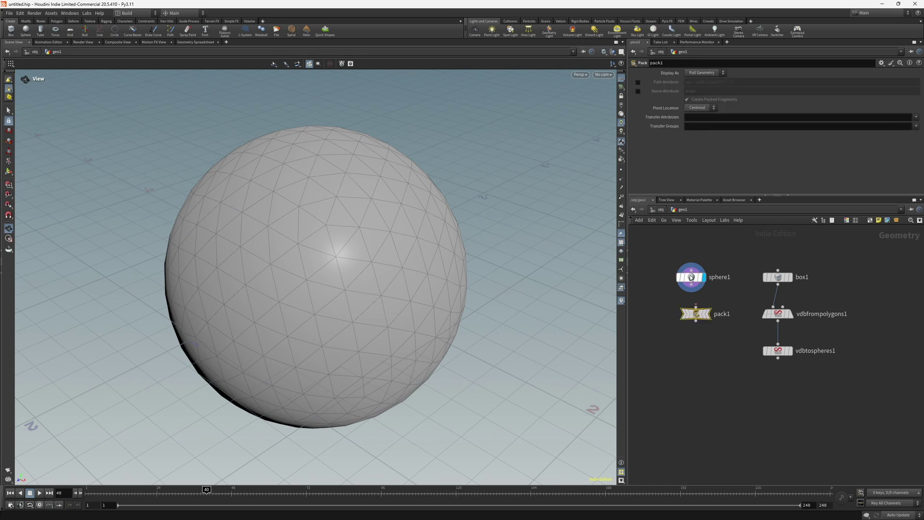
{"action": "left_click", "coordinate": [707, 313]}
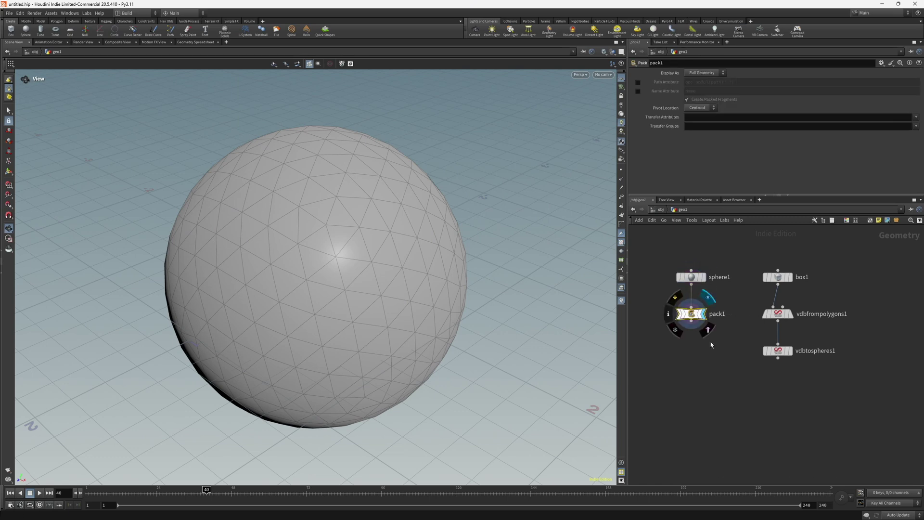
Add Copy to Points fed by pack1 and vdbtospheres1, and display it
{"action": "key", "text": "Tab"}
{"action": "type", "text": "copyt"}
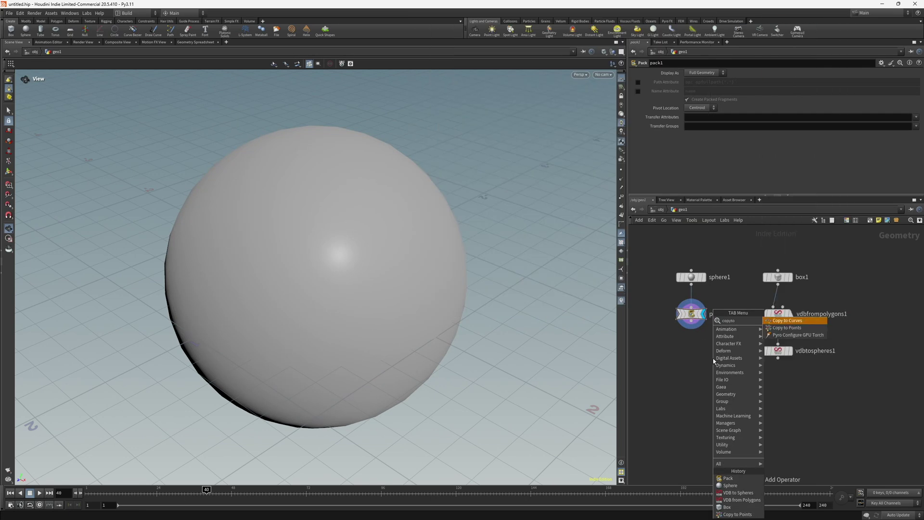
{"action": "key", "text": "Return"}
{"action": "left_click", "coordinate": [719, 371]}
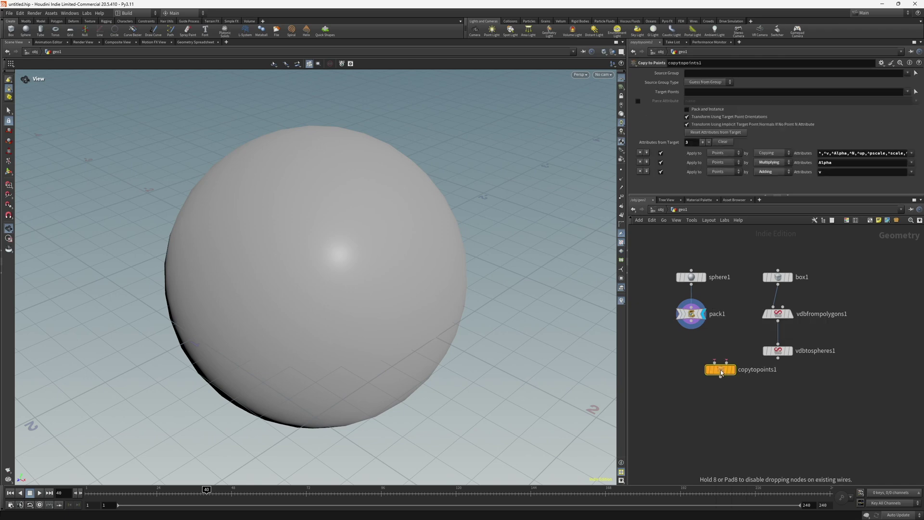
{"action": "left_click_drag", "start_coordinate": [691, 330], "coordinate": [715, 362]}
{"action": "left_click_drag", "start_coordinate": [778, 358], "coordinate": [737, 387]}
{"action": "left_click", "coordinate": [736, 386]}
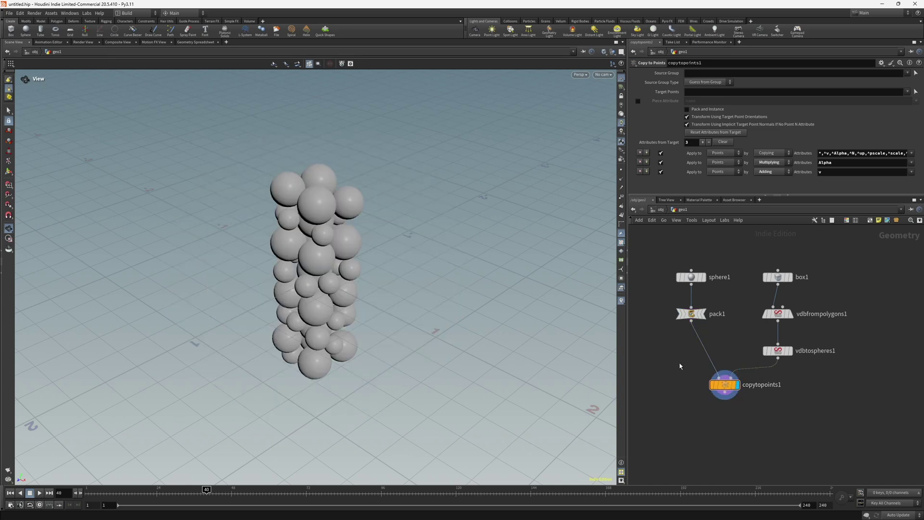
Compare the vdbtospheres1 points and source sphere against the copied sphere column
{"action": "scroll", "coordinate": [299, 288], "scroll_direction": "up", "scroll_amount": 2}
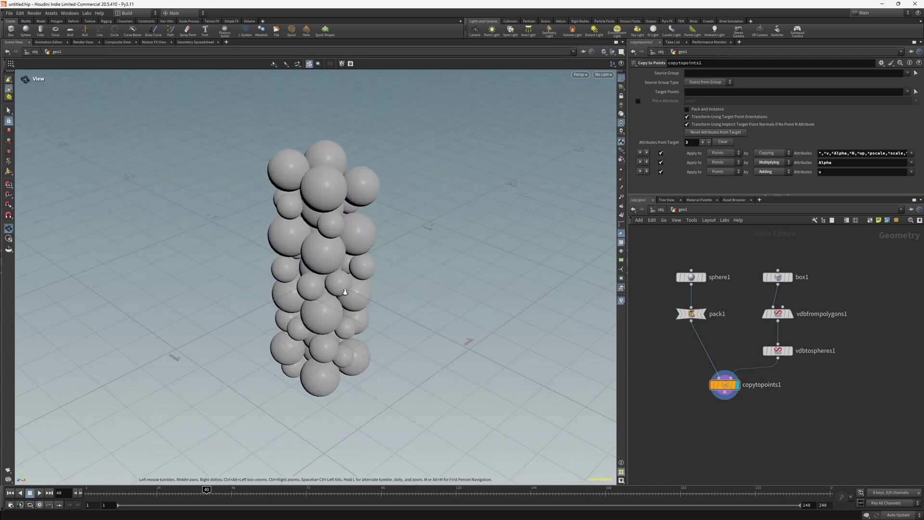
{"action": "left_click", "coordinate": [791, 352]}
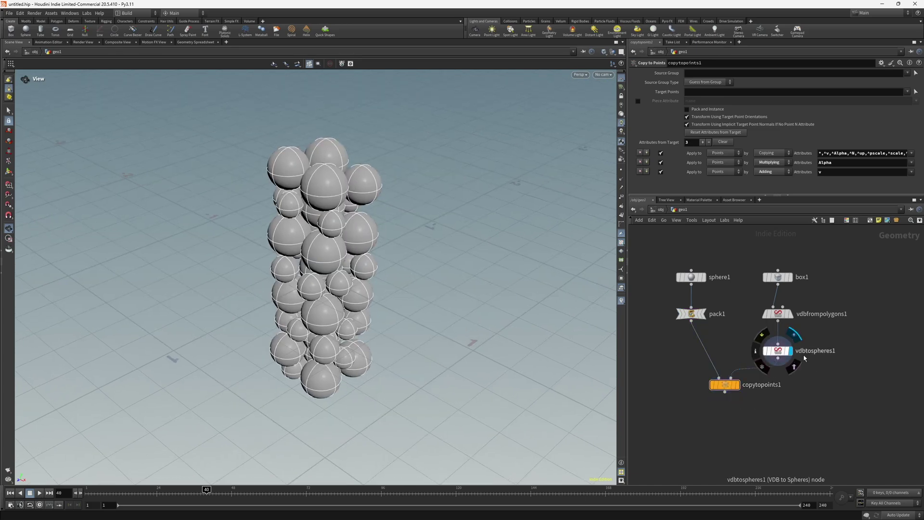
{"action": "left_click", "coordinate": [738, 385]}
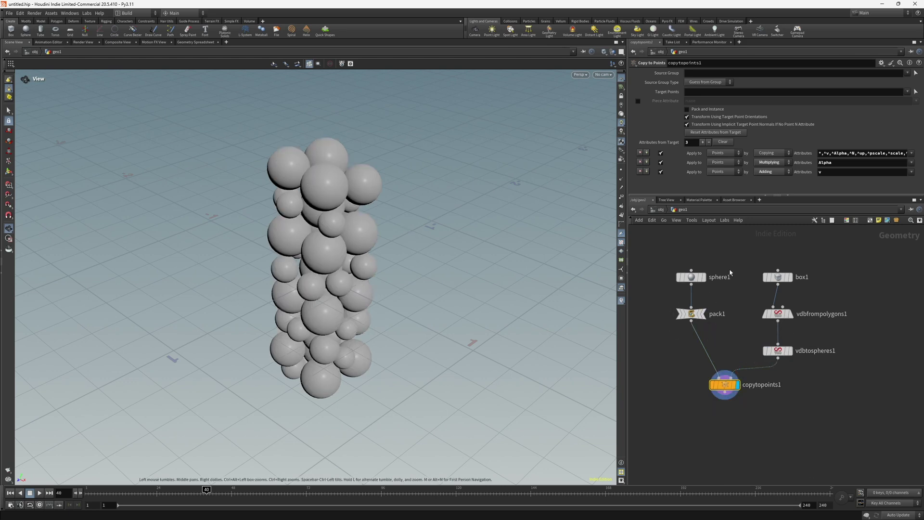
{"action": "left_click", "coordinate": [703, 277]}
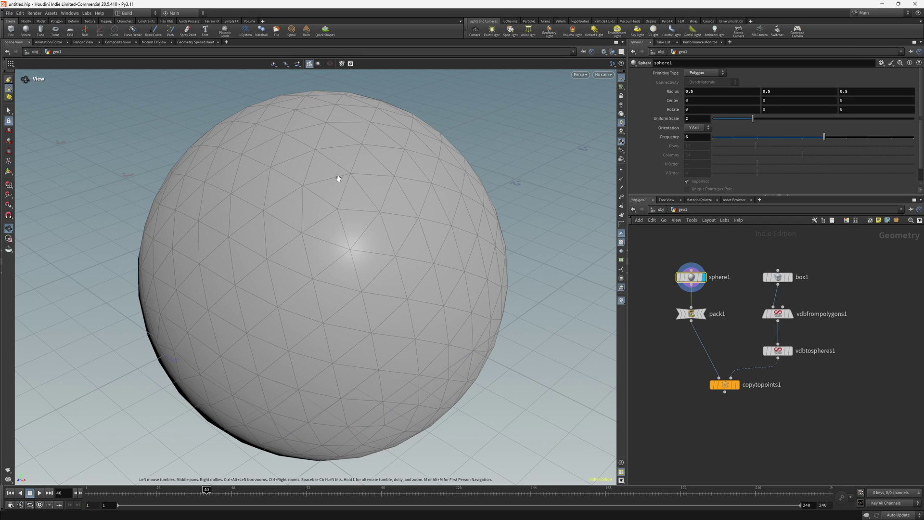
{"action": "left_click", "coordinate": [740, 385]}
{"action": "left_click", "coordinate": [726, 387]}
{"action": "left_click_drag", "start_coordinate": [318, 250], "coordinate": [315, 220]}
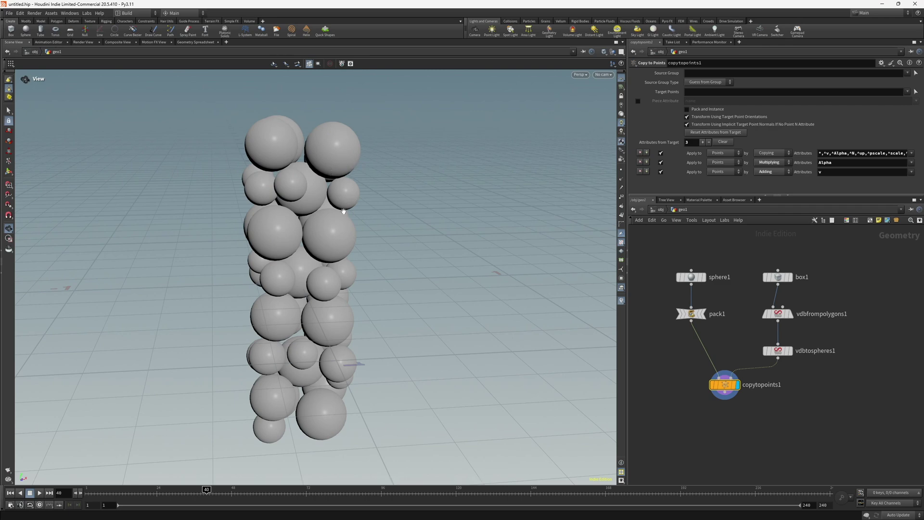
Insert an Attribute Wrangle between vdbtospheres1 and copytopoints1
{"action": "key", "text": "Tab"}
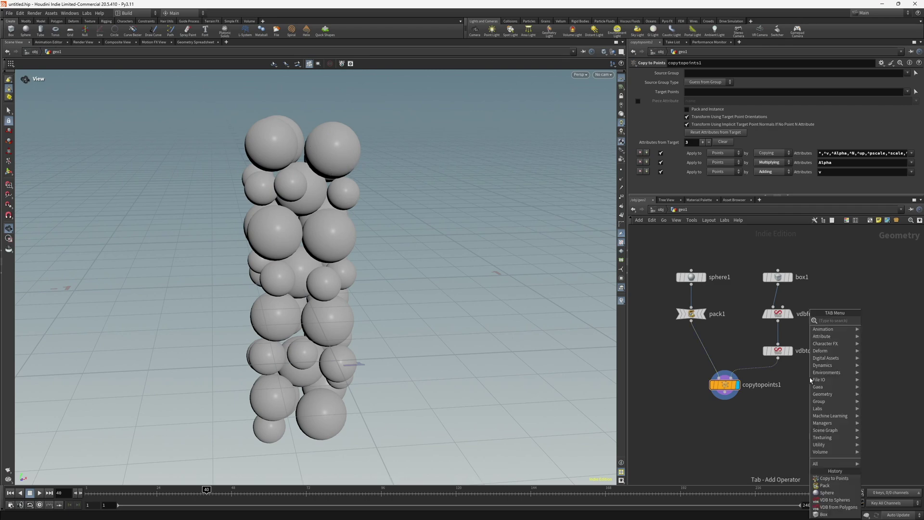
{"action": "type", "text": "wran"}
{"action": "key", "text": "Return"}
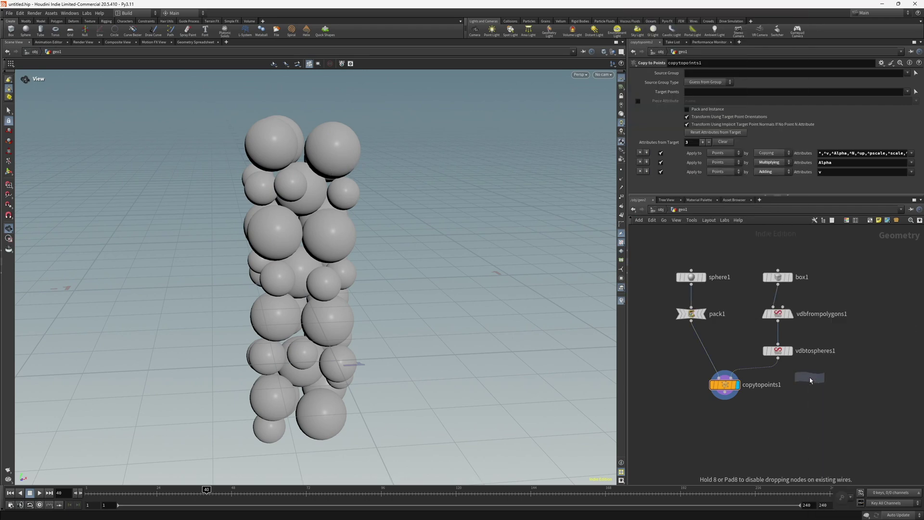
{"action": "left_click", "coordinate": [762, 379]}
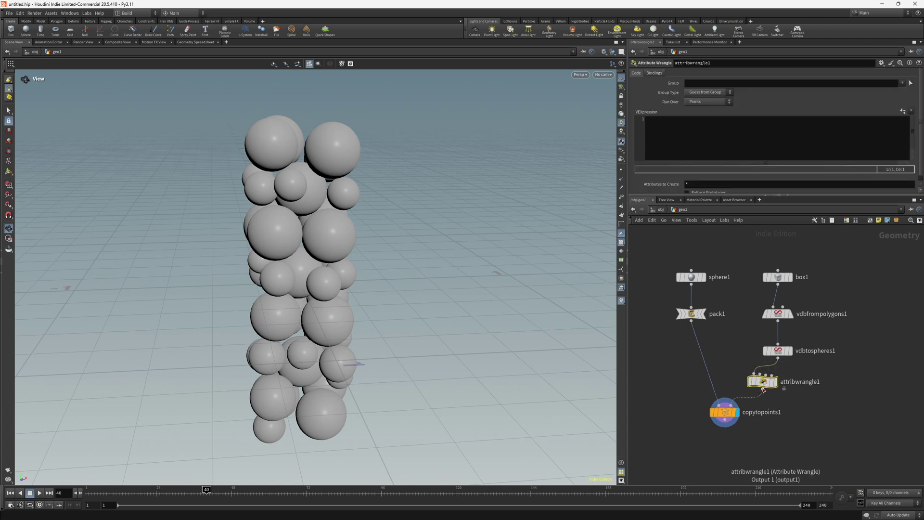
Enter the VEX code f@pscale *= 0.9 to shrink the copied spheres
{"action": "left_click", "coordinate": [679, 131]}
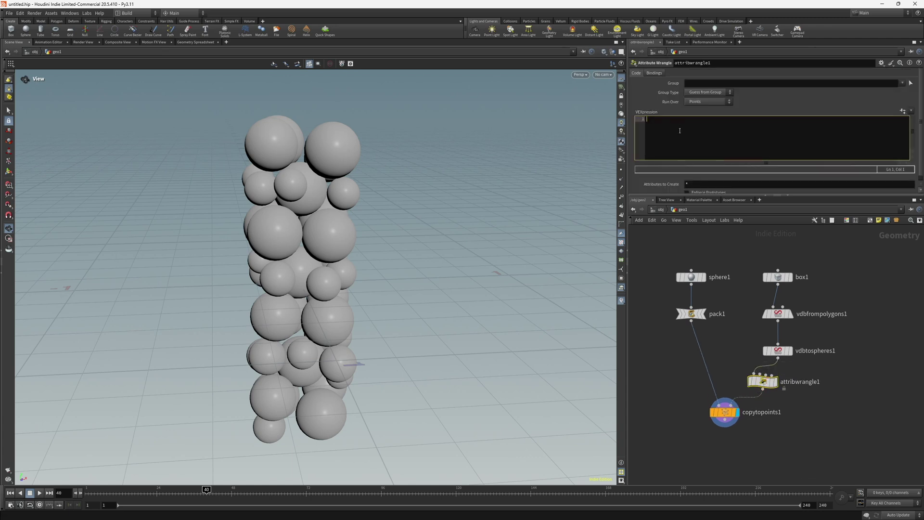
{"action": "type", "text": "f@pscaele *= 0.9;"}
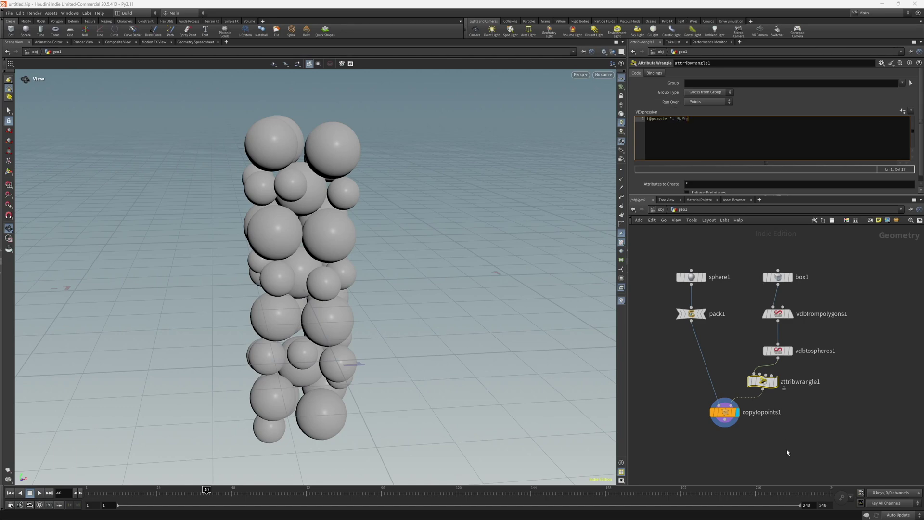
{"action": "left_click_drag", "start_coordinate": [333, 232], "coordinate": [282, 236]}
{"action": "mouse_move", "coordinate": [749, 366]}
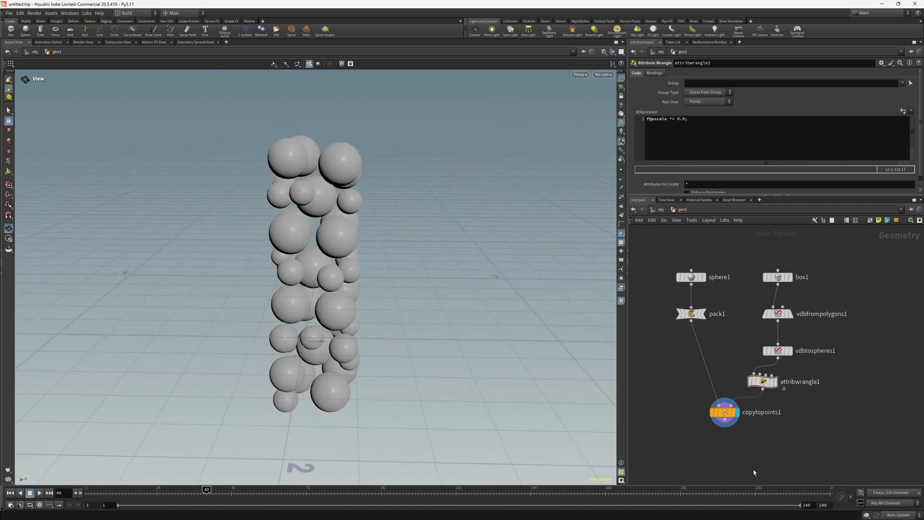
{"action": "left_click", "coordinate": [725, 413]}
Tidy the layout and add a displayed sort1 node after copytopoints1
{"action": "key", "text": "l"}
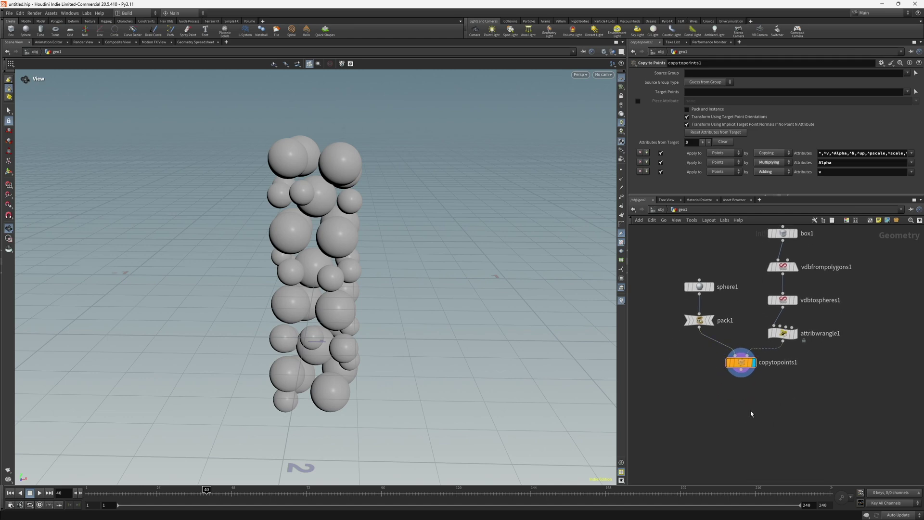
{"action": "key", "text": "Tab"}
{"action": "left_click", "coordinate": [750, 411]}
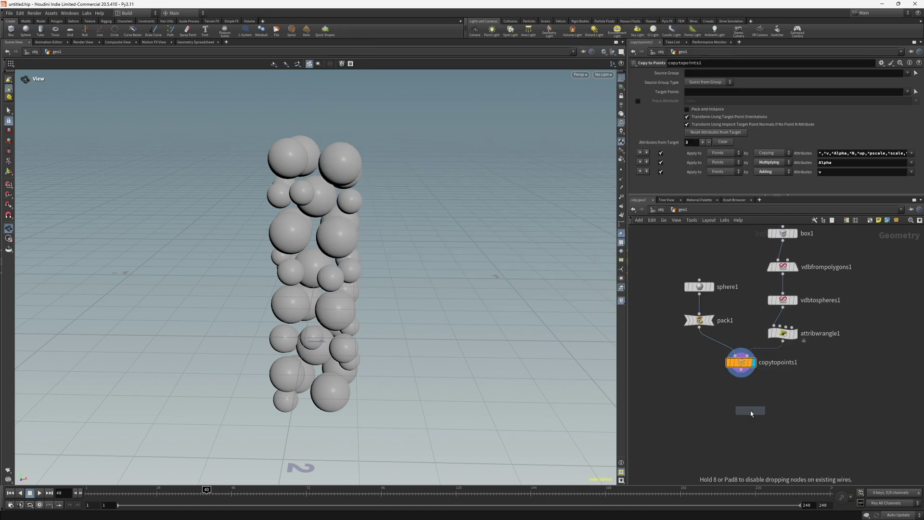
{"action": "left_click", "coordinate": [743, 402]}
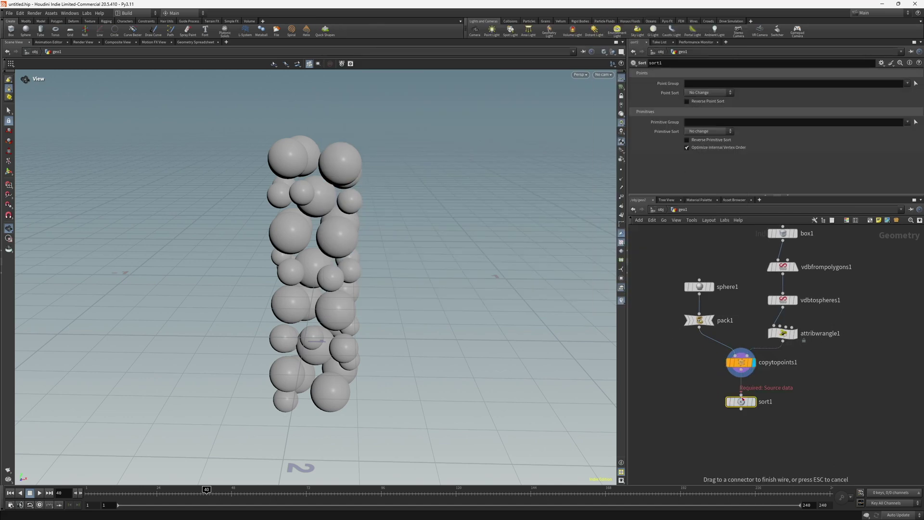
{"action": "left_click", "coordinate": [741, 399]}
{"action": "left_click", "coordinate": [754, 401]}
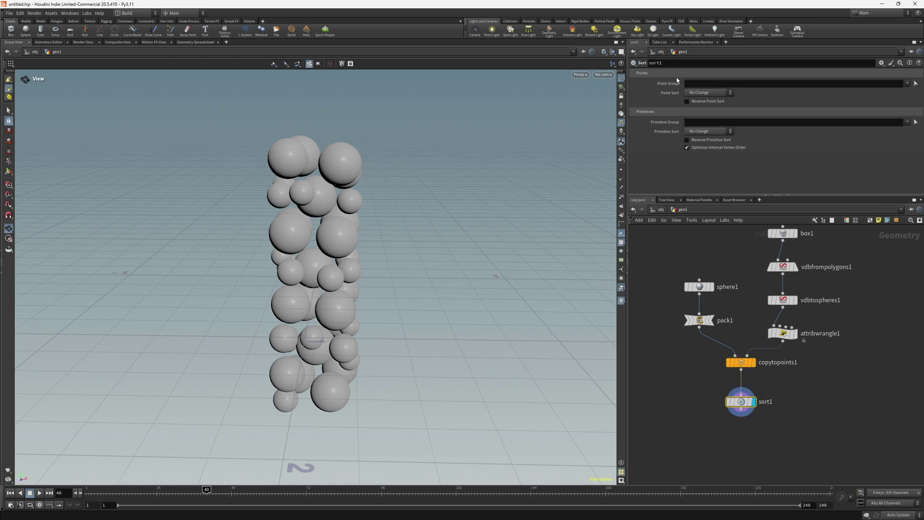
Set sort1's point sort to By Y
{"action": "left_click", "coordinate": [698, 92]}
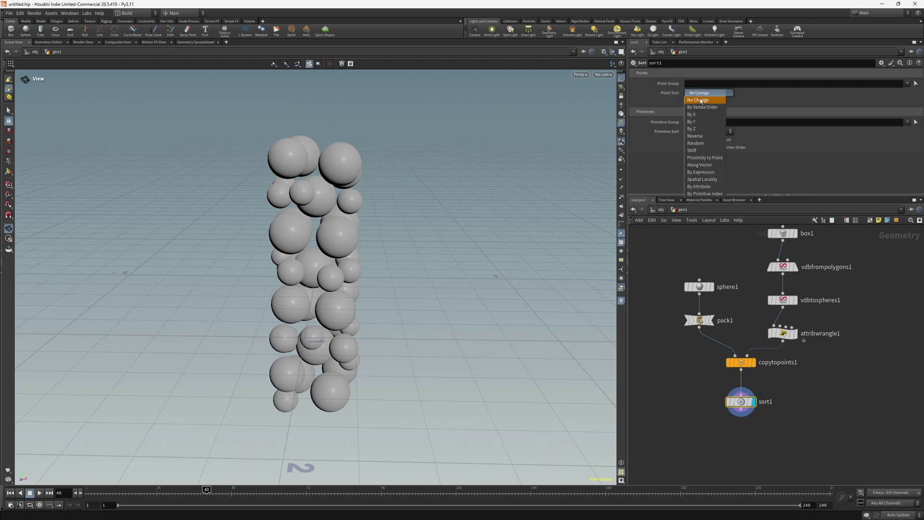
{"action": "left_click", "coordinate": [707, 123]}
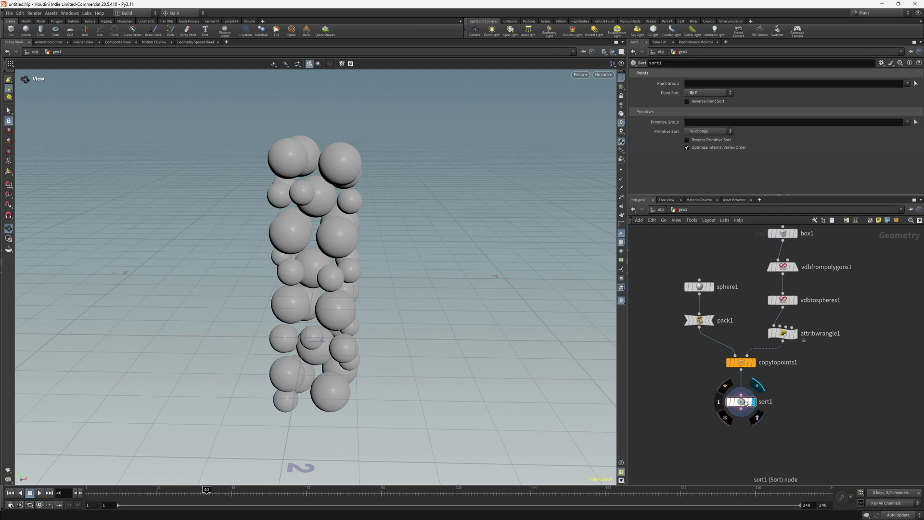
{"action": "left_click_drag", "start_coordinate": [325, 380], "coordinate": [306, 361]}
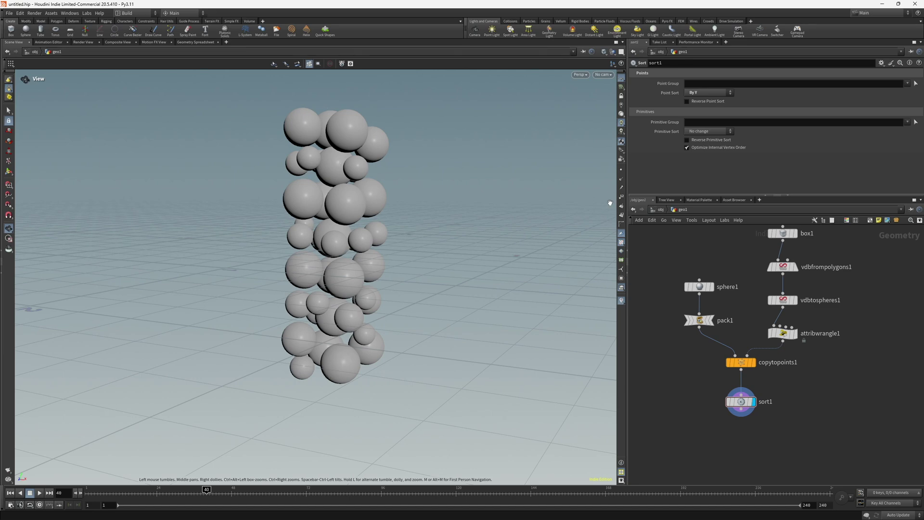
{"action": "mouse_move", "coordinate": [741, 403]}
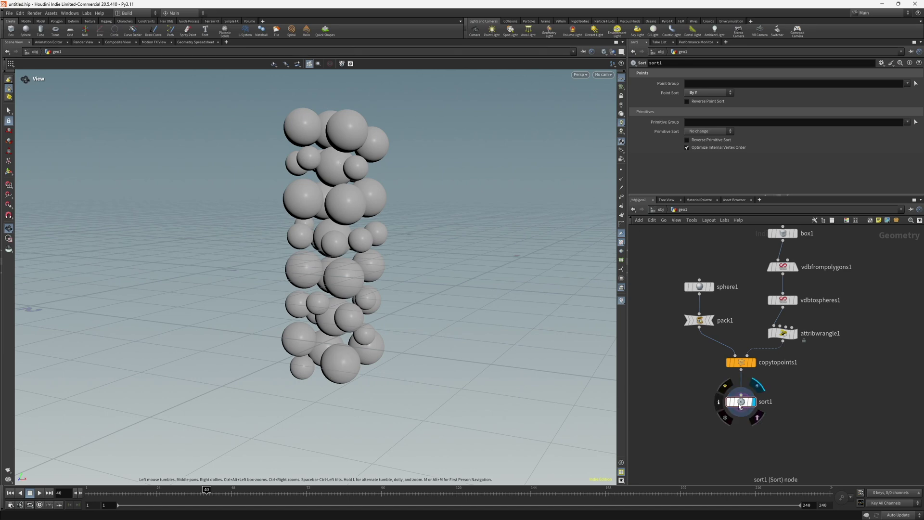
{"action": "left_click", "coordinate": [605, 54]}
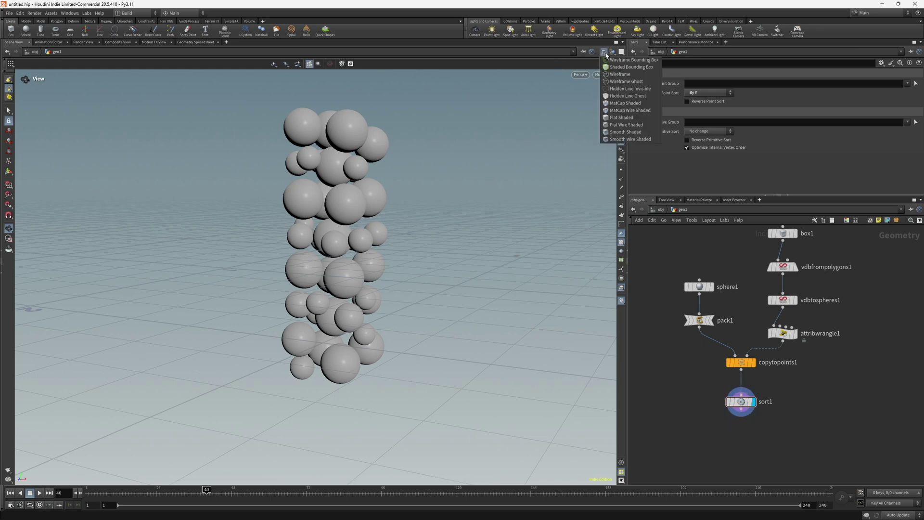
{"action": "left_click", "coordinate": [626, 76]}
{"action": "scroll", "coordinate": [356, 241], "scroll_direction": "up", "scroll_amount": 3}
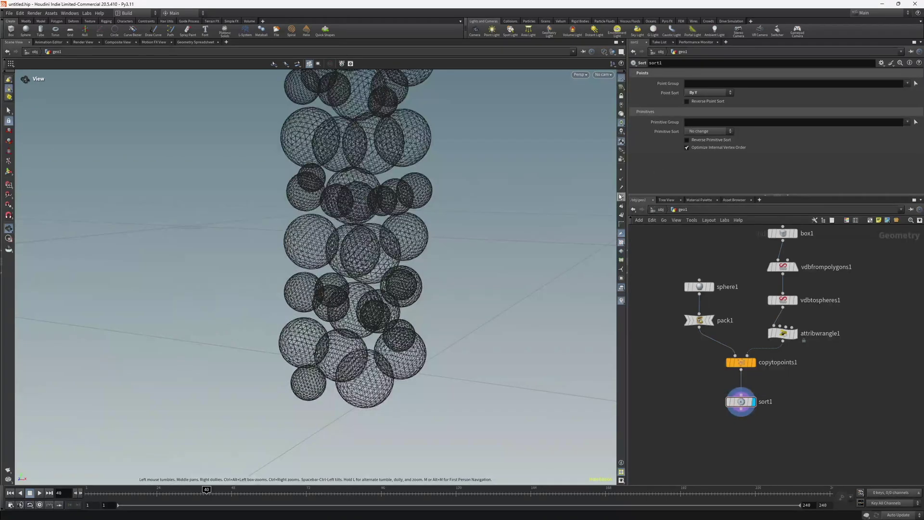
{"action": "scroll", "coordinate": [385, 317], "scroll_direction": "up", "scroll_amount": 5}
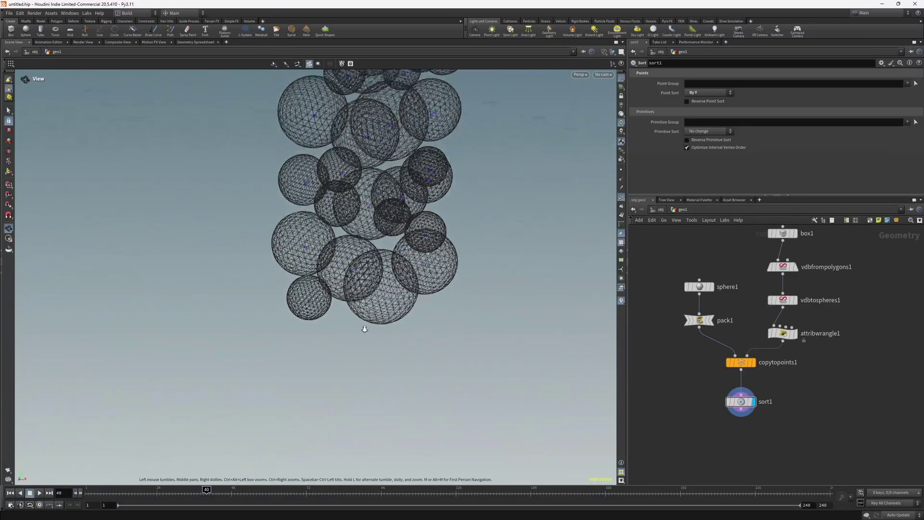
{"action": "scroll", "coordinate": [356, 298], "scroll_direction": "up", "scroll_amount": 4}
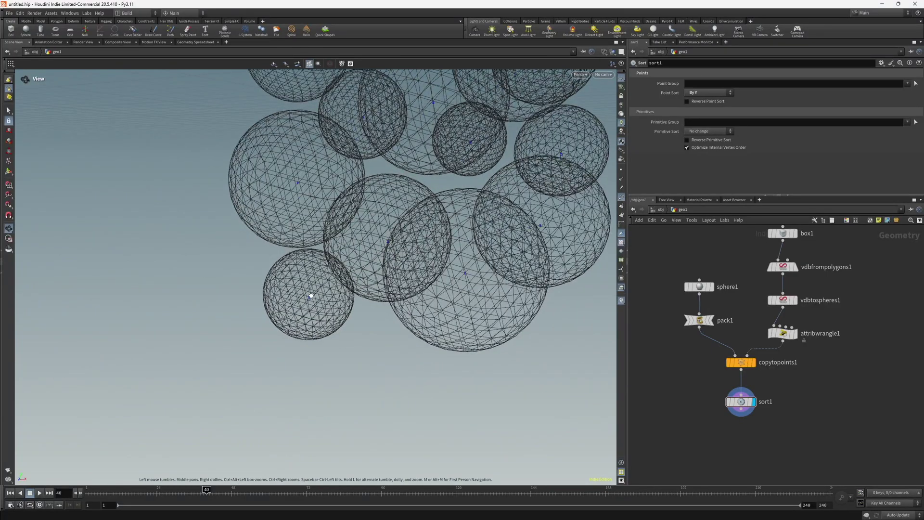
{"action": "scroll", "coordinate": [313, 294], "scroll_direction": "down", "scroll_amount": 6}
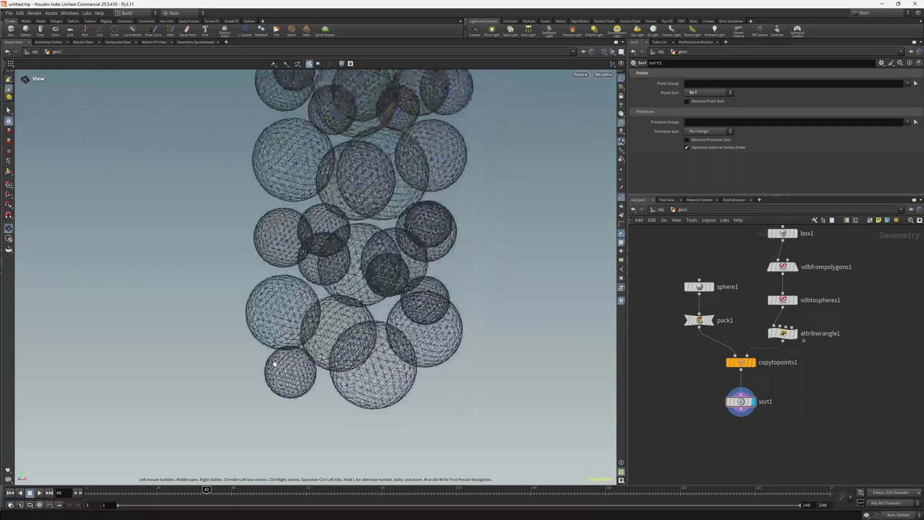
{"action": "scroll", "coordinate": [312, 274], "scroll_direction": "up", "scroll_amount": 6}
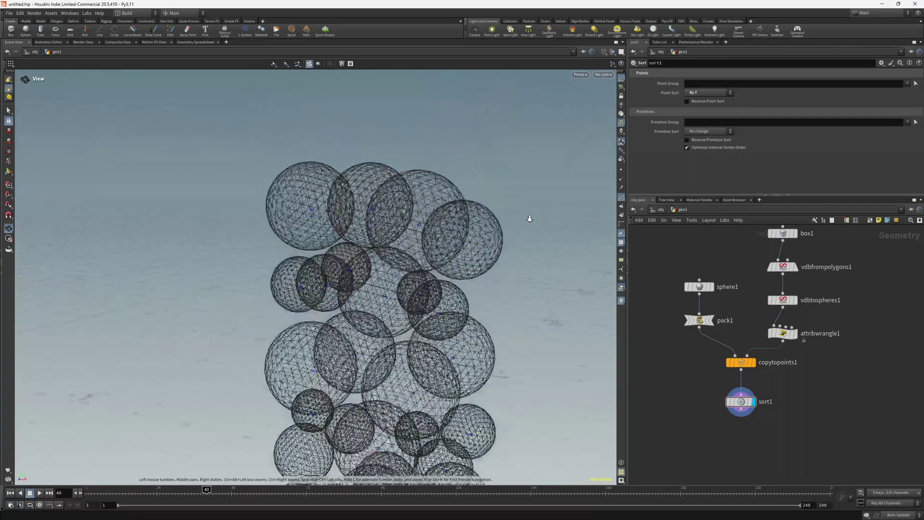
{"action": "scroll", "coordinate": [306, 212], "scroll_direction": "down", "scroll_amount": 6}
{"action": "left_click_drag", "start_coordinate": [372, 319], "coordinate": [386, 276]}
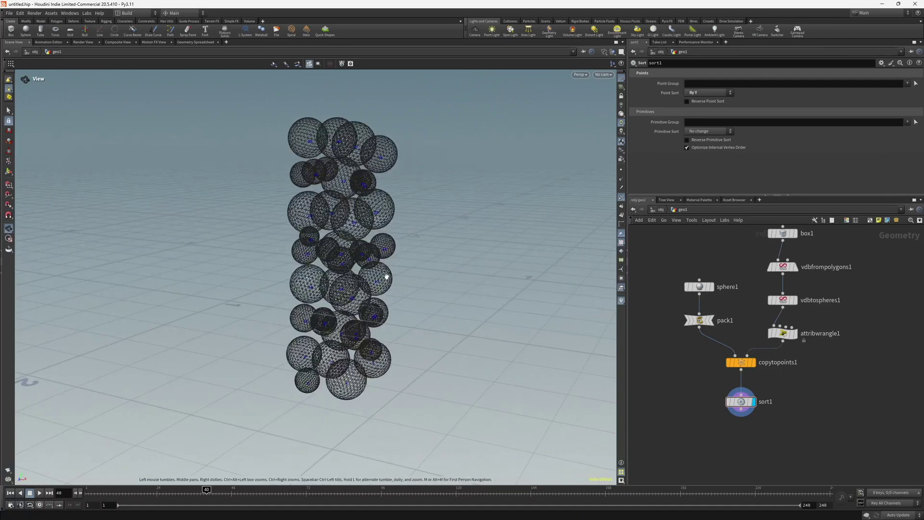
{"action": "left_click", "coordinate": [604, 51]}
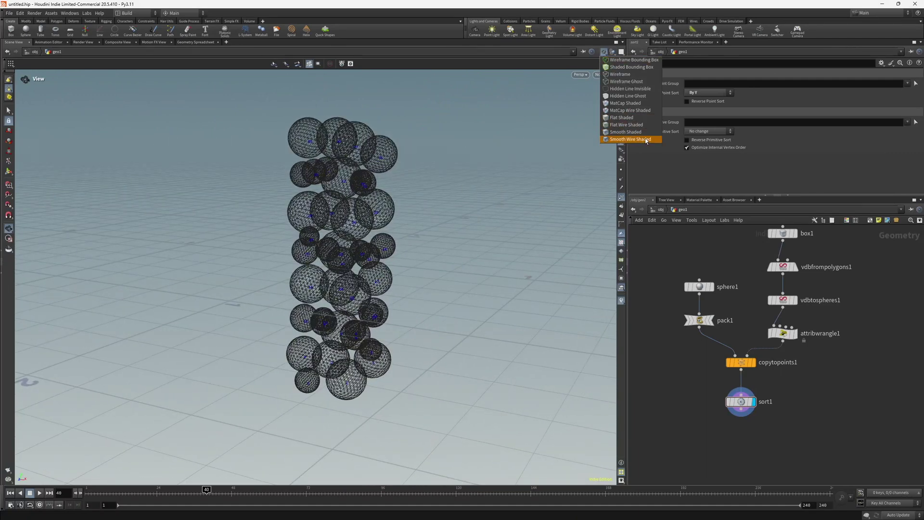
{"action": "left_click", "coordinate": [635, 132]}
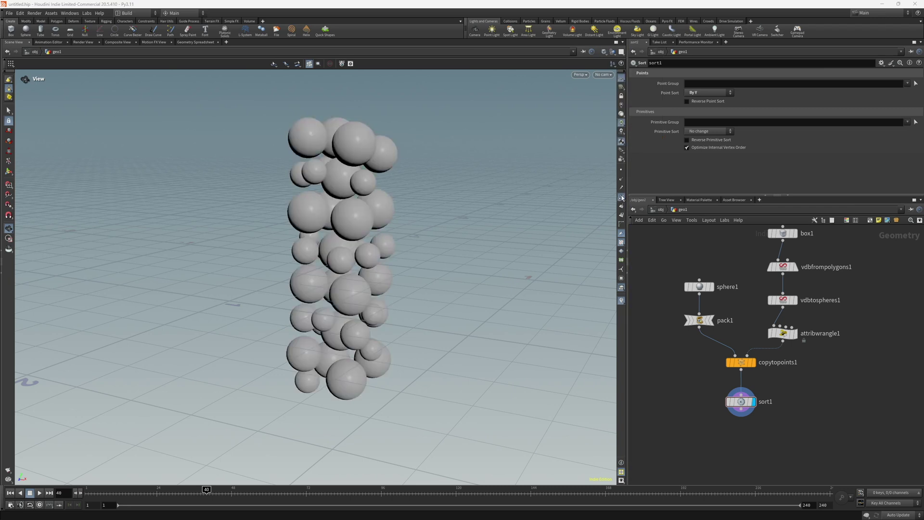
{"action": "middle_click_drag", "start_coordinate": [782, 432], "coordinate": [784, 383]}
Add a displayed blast1 under sort1 with group $F
{"action": "key", "text": "Tab"}
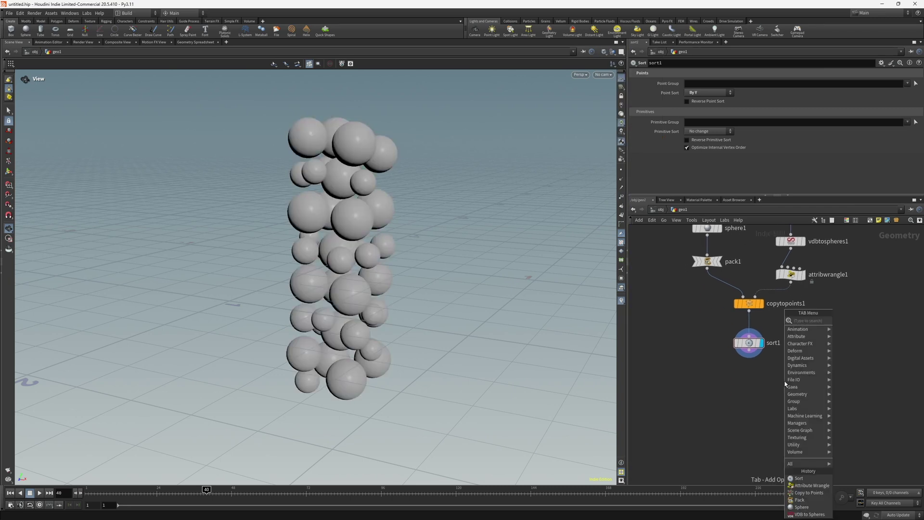
{"action": "key", "text": "Return"}
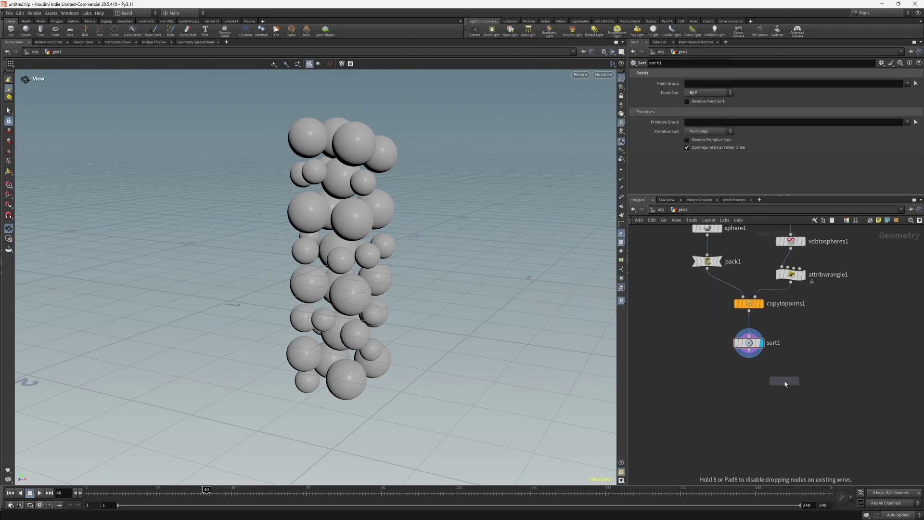
{"action": "left_click", "coordinate": [749, 382]}
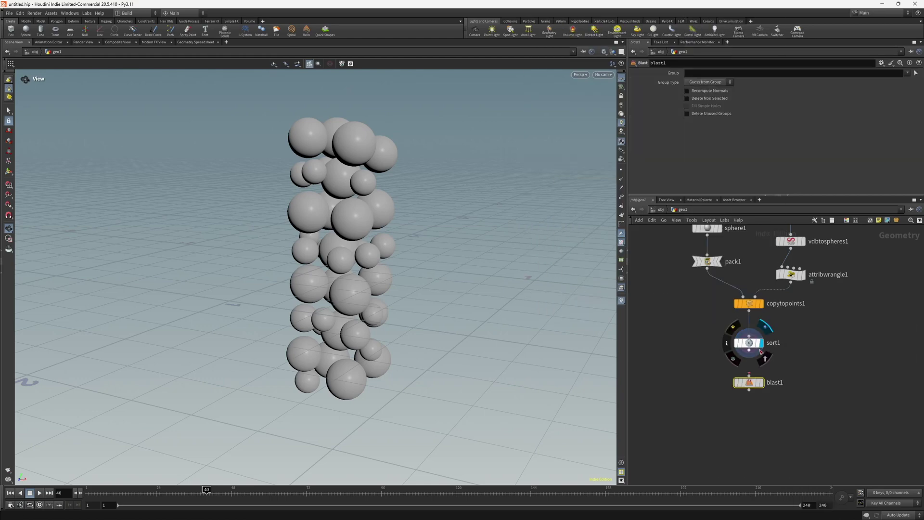
{"action": "left_click", "coordinate": [762, 382]}
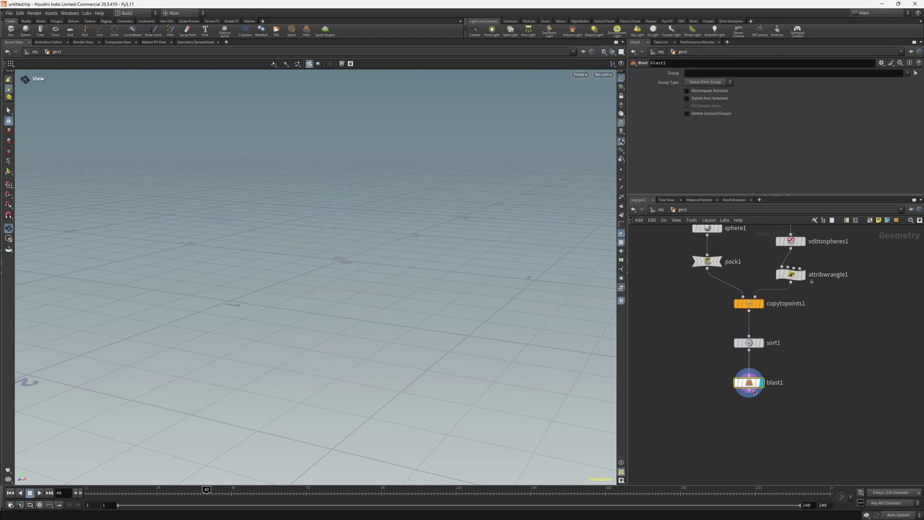
{"action": "left_click", "coordinate": [701, 73]}
{"action": "type", "text": "$F"}
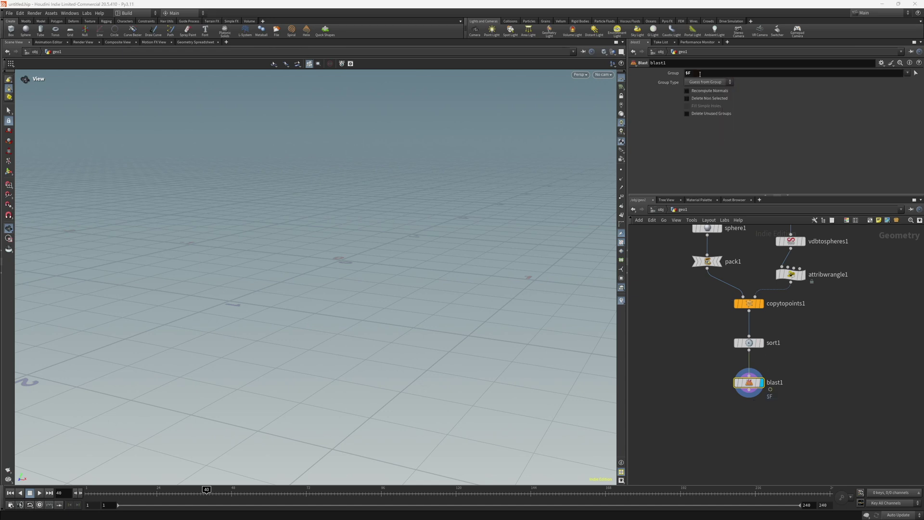
{"action": "key", "text": "Return"}
{"action": "left_click", "coordinate": [10, 492]}
{"action": "mouse_move", "coordinate": [86, 487]}
{"action": "left_mouse_down"}
{"action": "mouse_move", "coordinate": [102, 487]}
{"action": "mouse_move", "coordinate": [88, 487]}
{"action": "left_mouse_up"}
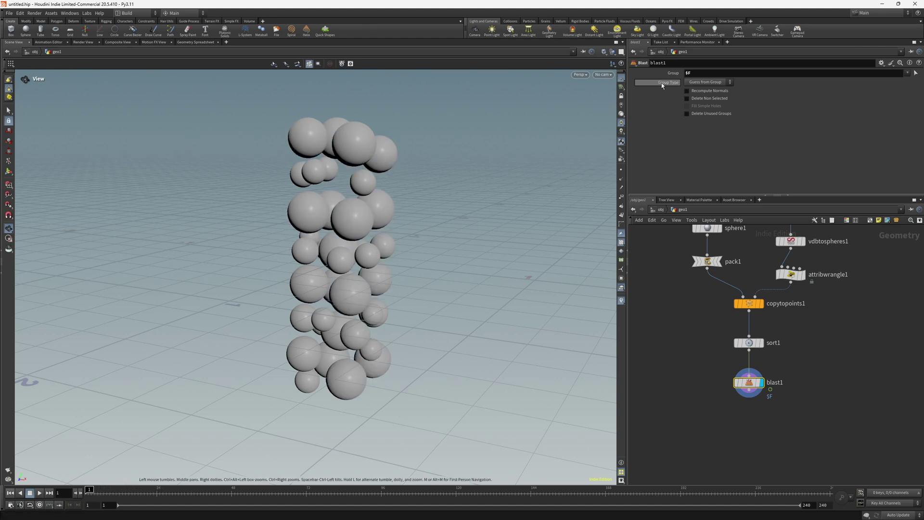
Set blast1's group type to Points and delete non-selected, keeping one sphere per frame
{"action": "left_click", "coordinate": [707, 83]}
{"action": "left_click", "coordinate": [704, 108]}
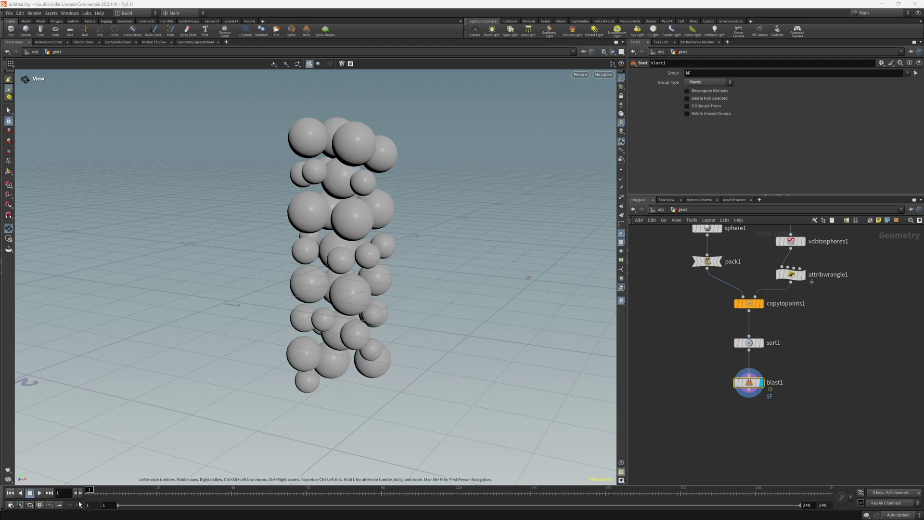
{"action": "left_click_drag", "start_coordinate": [89, 489], "coordinate": [56, 491]}
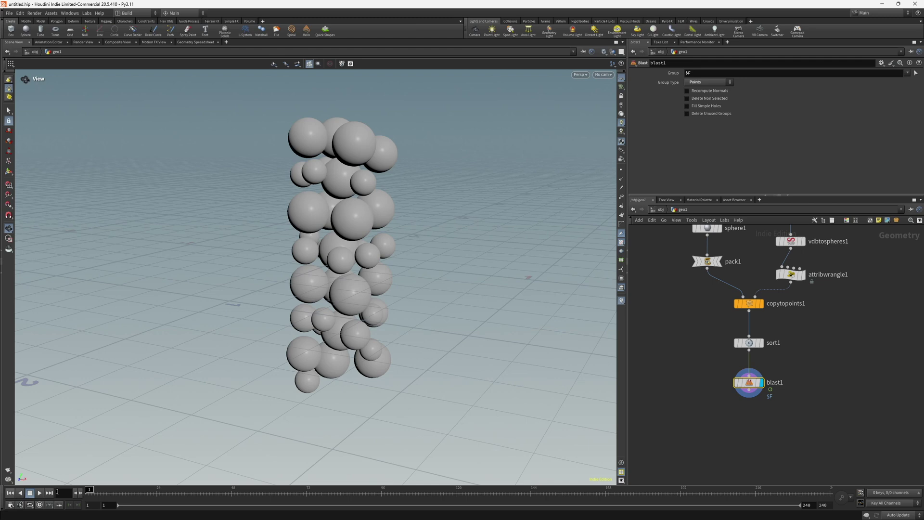
{"action": "left_click", "coordinate": [687, 98]}
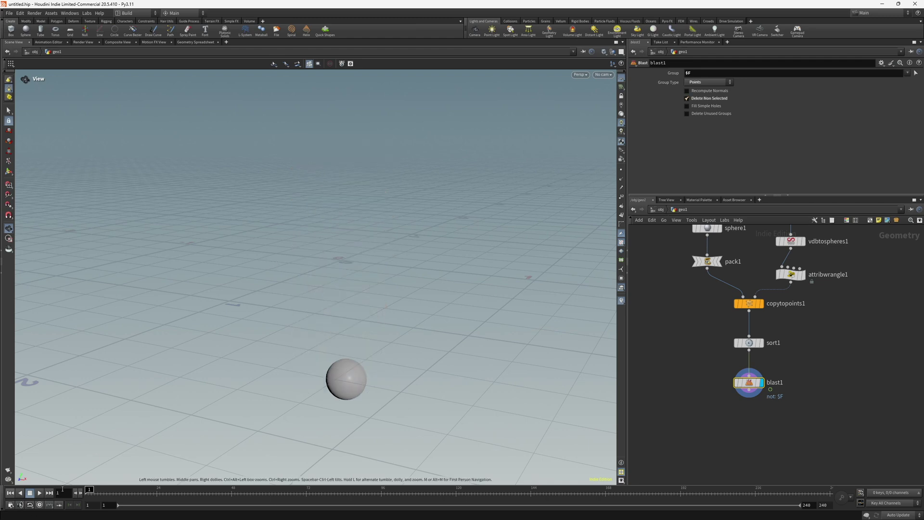
{"action": "mouse_move", "coordinate": [89, 488]}
{"action": "left_mouse_down"}
{"action": "mouse_move", "coordinate": [221, 486]}
{"action": "mouse_move", "coordinate": [88, 486]}
{"action": "left_mouse_up"}
Add a displayed transform1 below blast1 with Translate Y 1.75
{"action": "middle_click_drag", "start_coordinate": [743, 432], "coordinate": [743, 372]}
{"action": "key", "text": "Tab"}
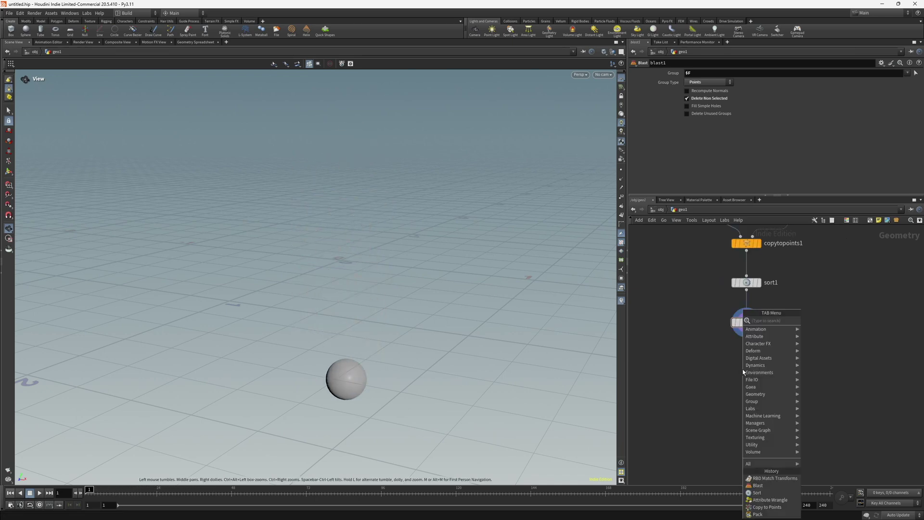
{"action": "type", "text": "transform"}
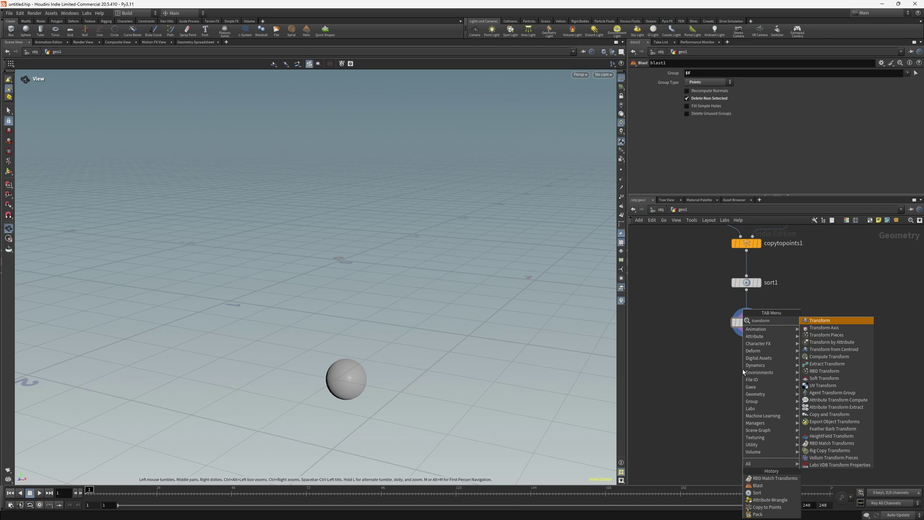
{"action": "key", "text": "Return"}
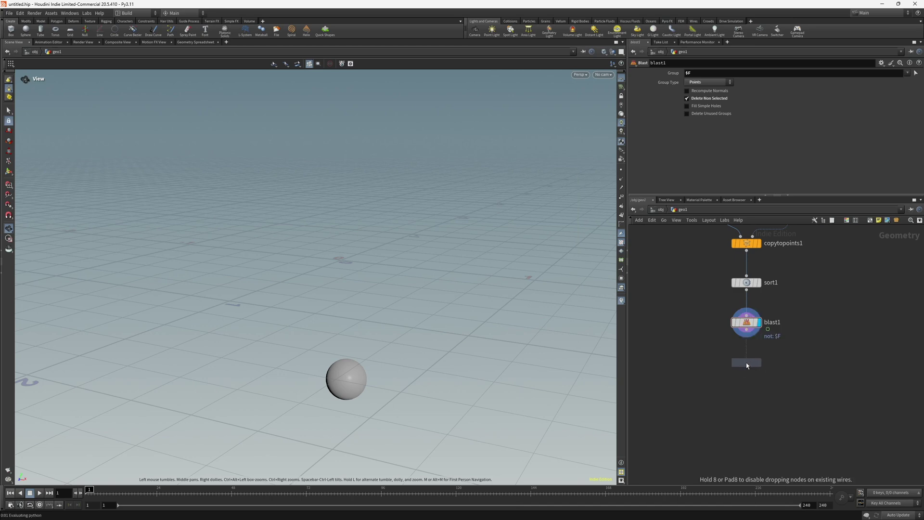
{"action": "left_click", "coordinate": [746, 363]}
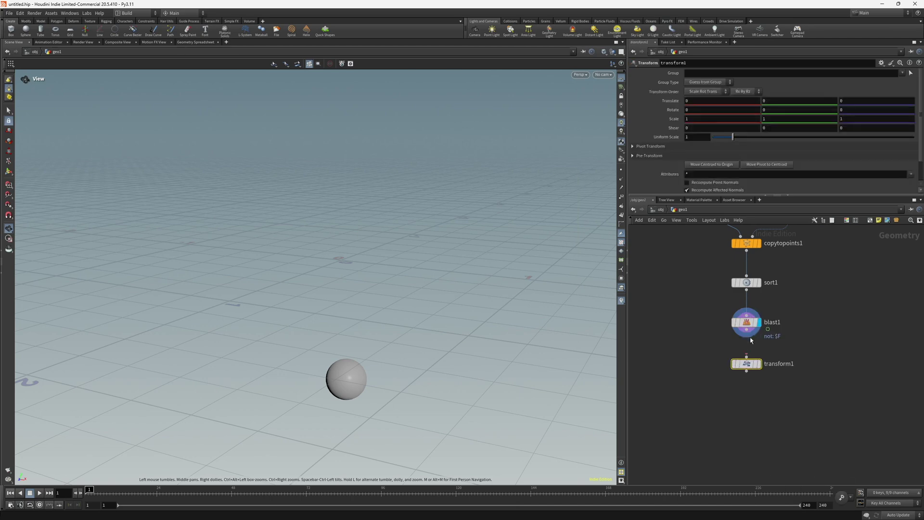
{"action": "left_click", "coordinate": [759, 363]}
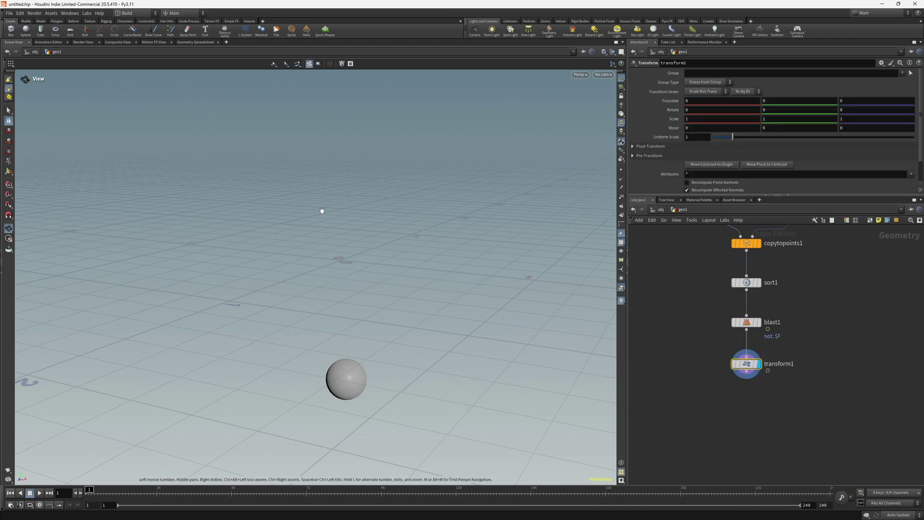
{"action": "left_click", "coordinate": [780, 100]}
{"action": "key", "text": "Return"}
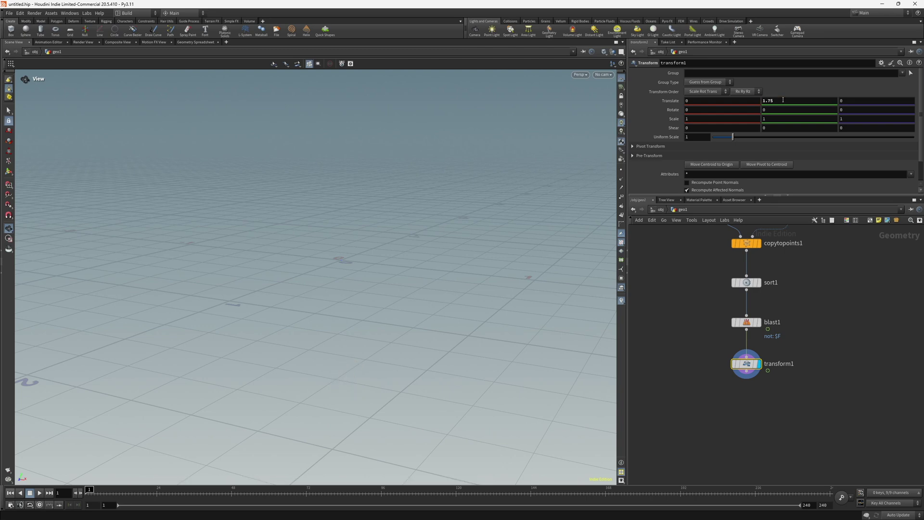
{"action": "left_click", "coordinate": [791, 402]}
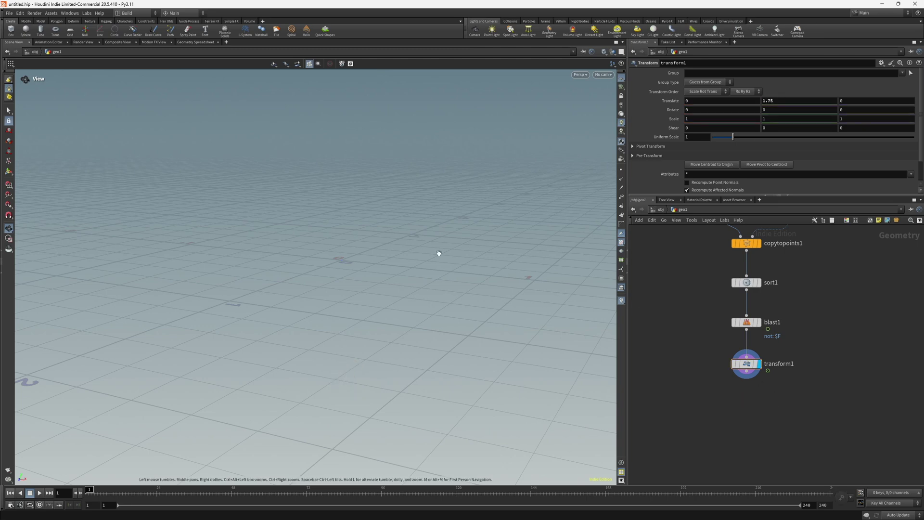
{"action": "right_click_drag", "start_coordinate": [437, 252], "coordinate": [354, 282]}
Add an unpack1 node fed by transform1 and display its output
{"action": "key", "text": "Tab"}
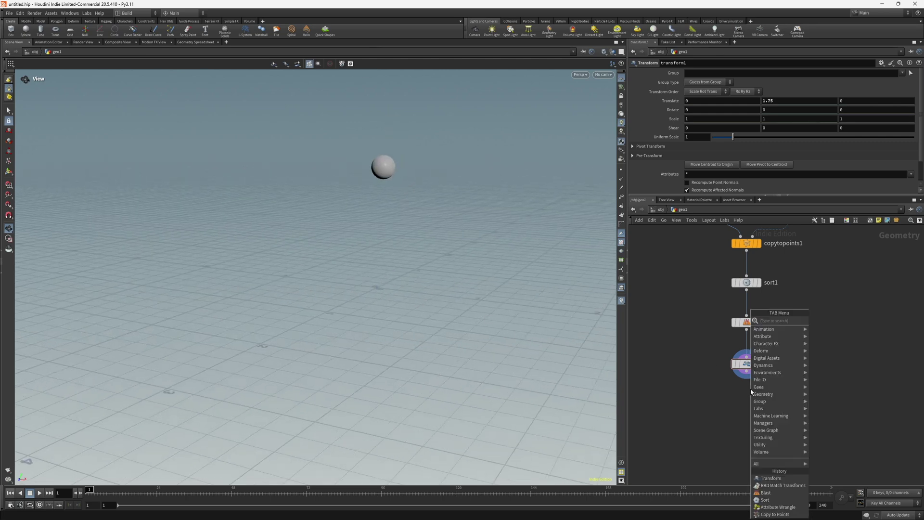
{"action": "type", "text": "unpa"}
{"action": "key", "text": "Return"}
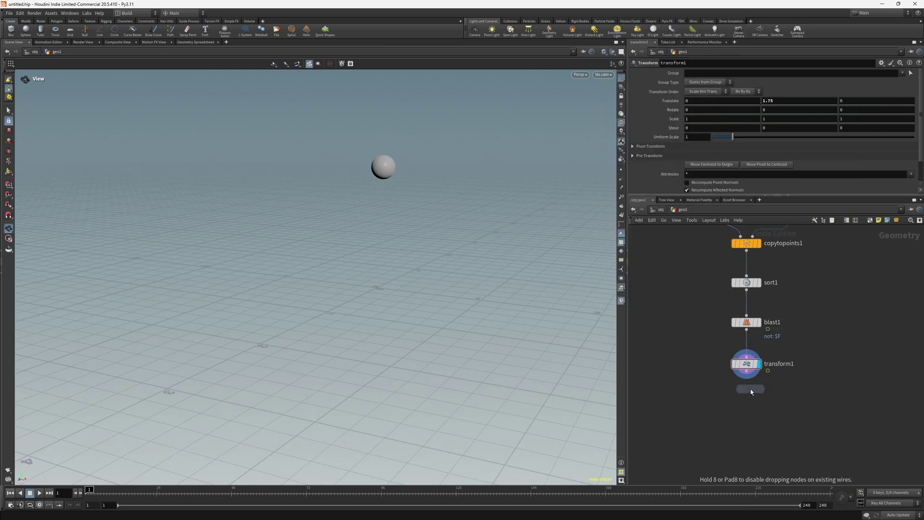
{"action": "left_click", "coordinate": [749, 405]}
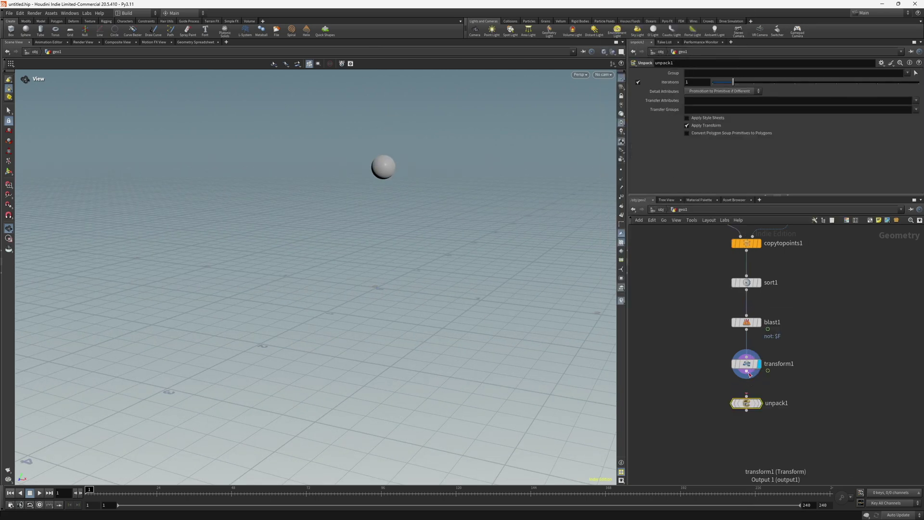
{"action": "left_click", "coordinate": [746, 396]}
{"action": "left_click", "coordinate": [748, 394]}
{"action": "left_click", "coordinate": [763, 404]}
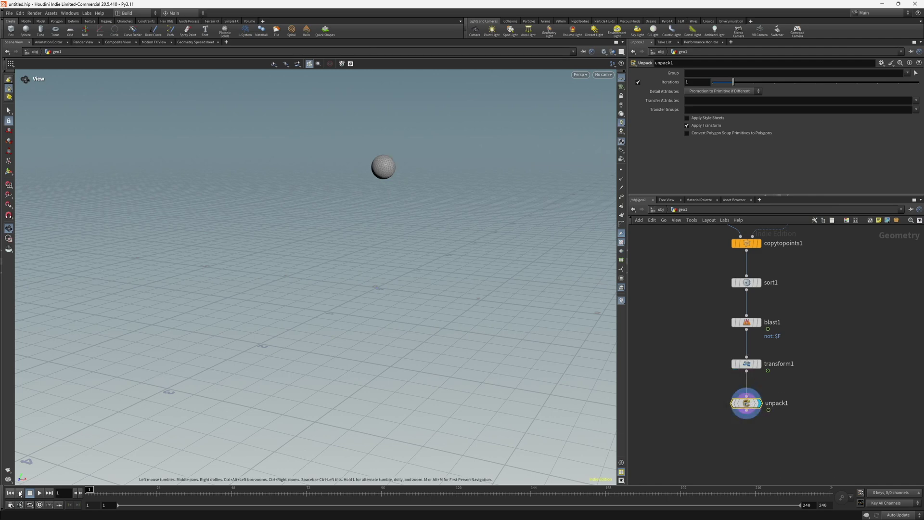
Display blast1 and template sort1 so the full sphere stack appears ghosted
{"action": "left_click", "coordinate": [759, 322]}
{"action": "left_click", "coordinate": [747, 324]}
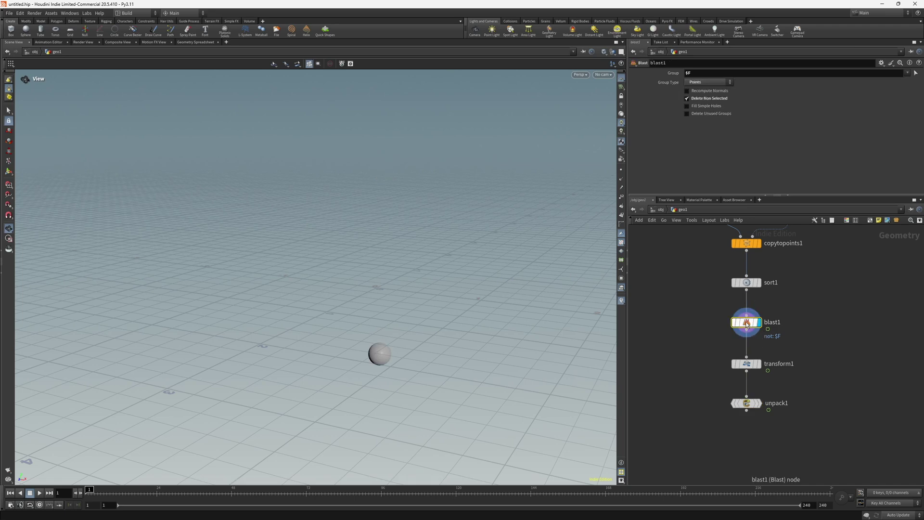
{"action": "left_click", "coordinate": [757, 284]}
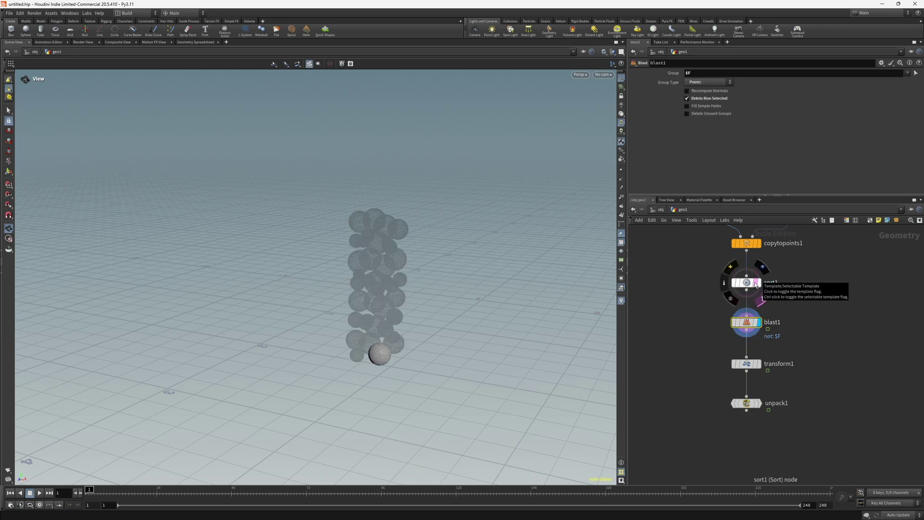
Orbit the view and scrub frames to see which sphere blast1 keeps
{"action": "scroll", "coordinate": [423, 299], "scroll_direction": "up", "scroll_amount": 6}
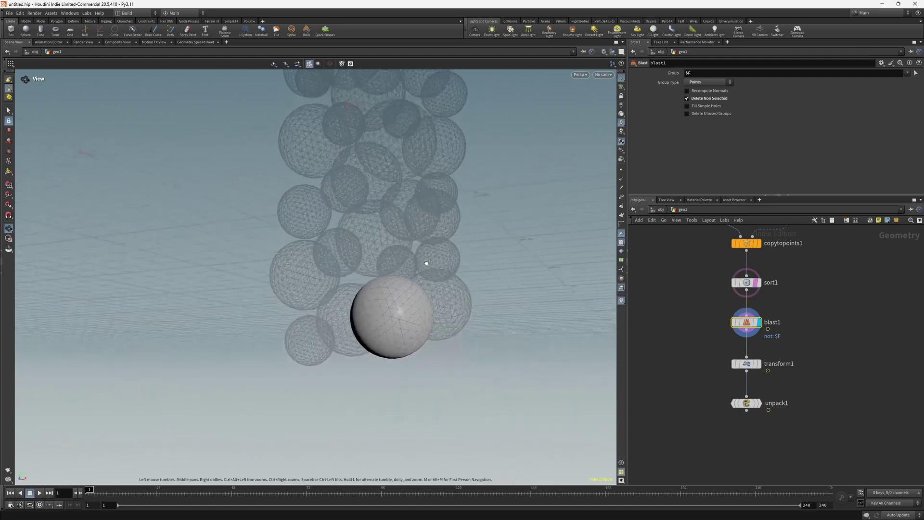
{"action": "left_click_drag", "start_coordinate": [426, 263], "coordinate": [270, 345]}
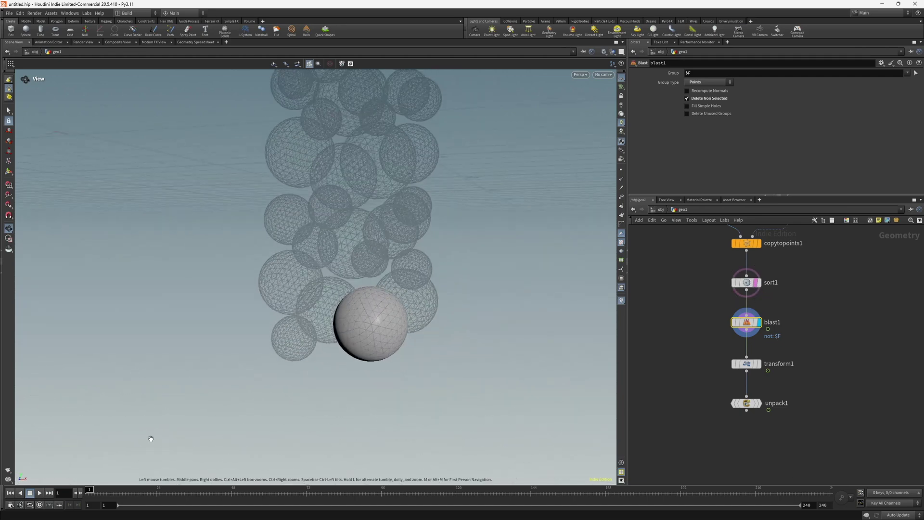
{"action": "left_click_drag", "start_coordinate": [89, 490], "coordinate": [89, 489]}
{"action": "left_click_drag", "start_coordinate": [388, 265], "coordinate": [318, 308]}
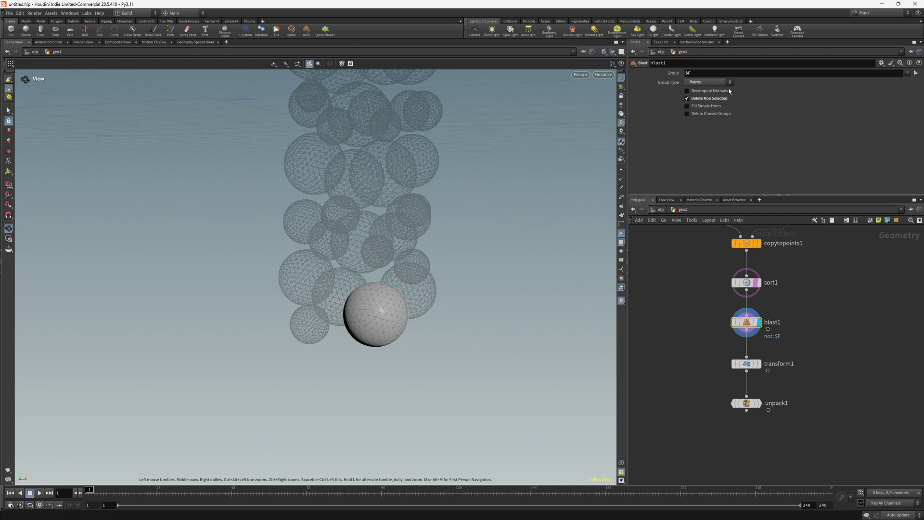
Set blast1's group to $F - 1 and scrub frames to verify the kept sphere
{"action": "left_click", "coordinate": [697, 73]}
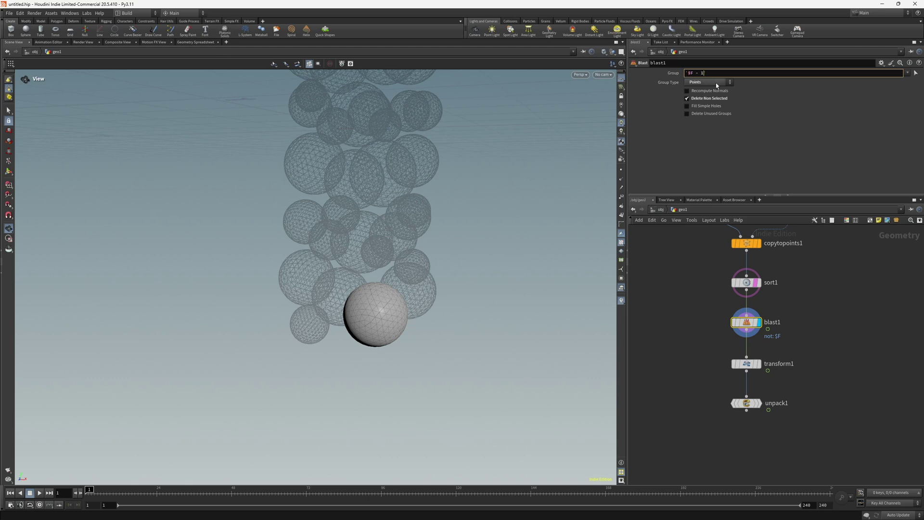
{"action": "left_click", "coordinate": [706, 281]}
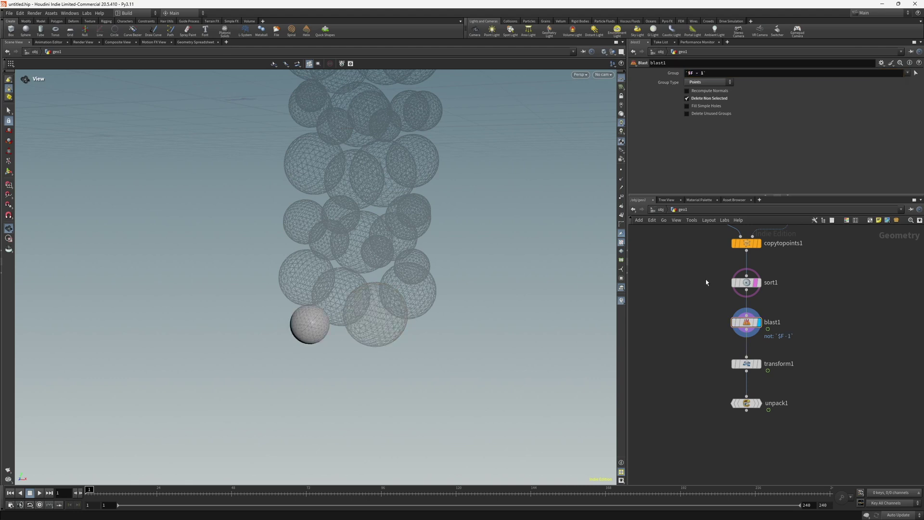
{"action": "left_click", "coordinate": [669, 72]}
{"action": "left_click", "coordinate": [670, 72]}
{"action": "mouse_move", "coordinate": [89, 489]}
{"action": "left_mouse_down"}
{"action": "mouse_move", "coordinate": [110, 490]}
{"action": "mouse_move", "coordinate": [89, 490]}
{"action": "left_mouse_up"}
{"action": "left_click_drag", "start_coordinate": [226, 366], "coordinate": [249, 348]}
{"action": "scroll", "coordinate": [796, 426], "scroll_direction": "down", "scroll_amount": 2}
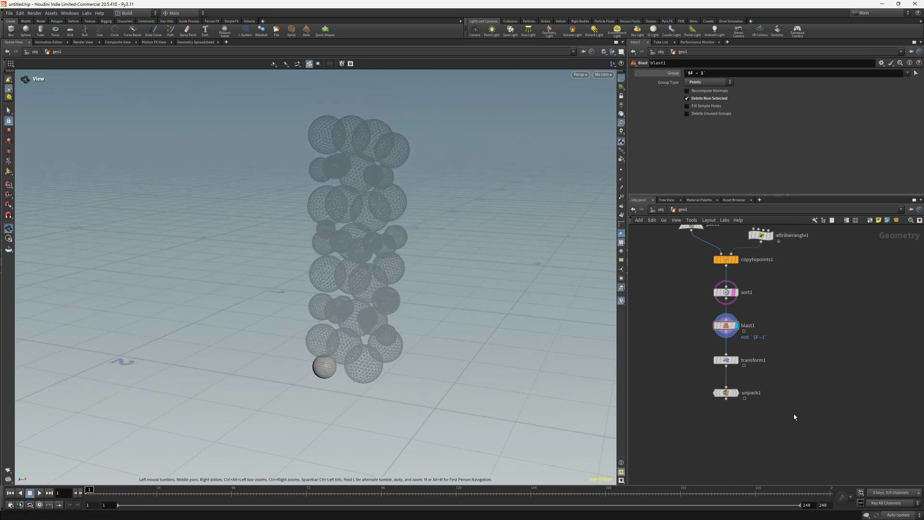
Display unpack1's output and save the scene file
{"action": "left_click", "coordinate": [738, 392]}
{"action": "left_click", "coordinate": [727, 394]}
{"action": "key", "text": "ctrl+s"}
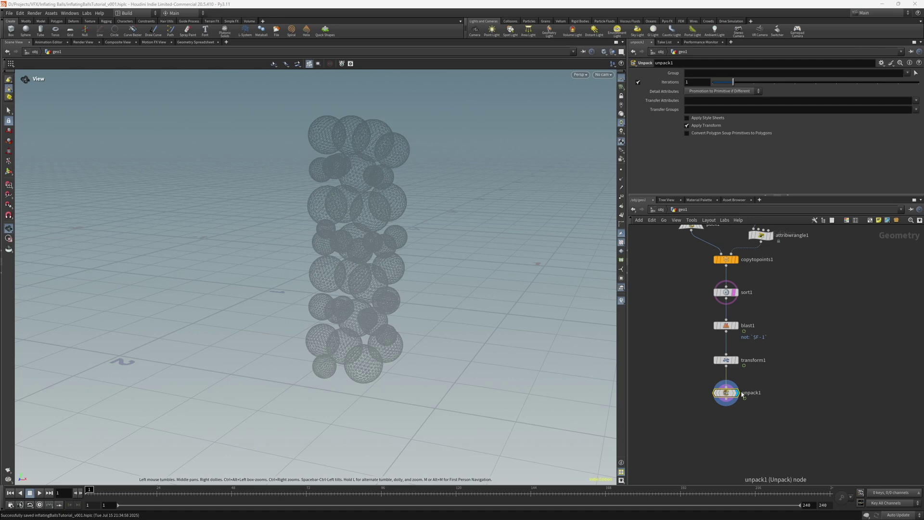
Add a new box2 node in an empty area of the network
{"action": "scroll", "coordinate": [775, 356], "scroll_direction": "down", "scroll_amount": 2}
{"action": "mouse_move", "coordinate": [734, 326]}
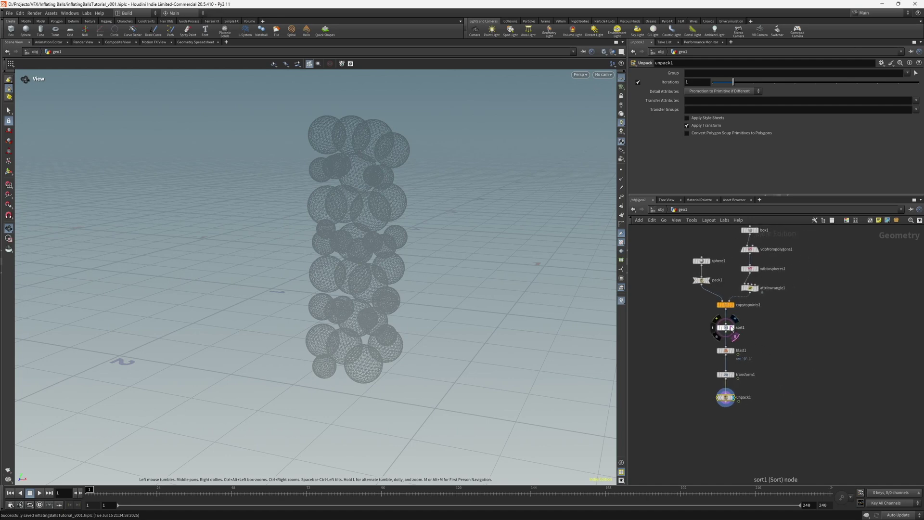
{"action": "middle_click_drag", "start_coordinate": [825, 301], "coordinate": [769, 306]}
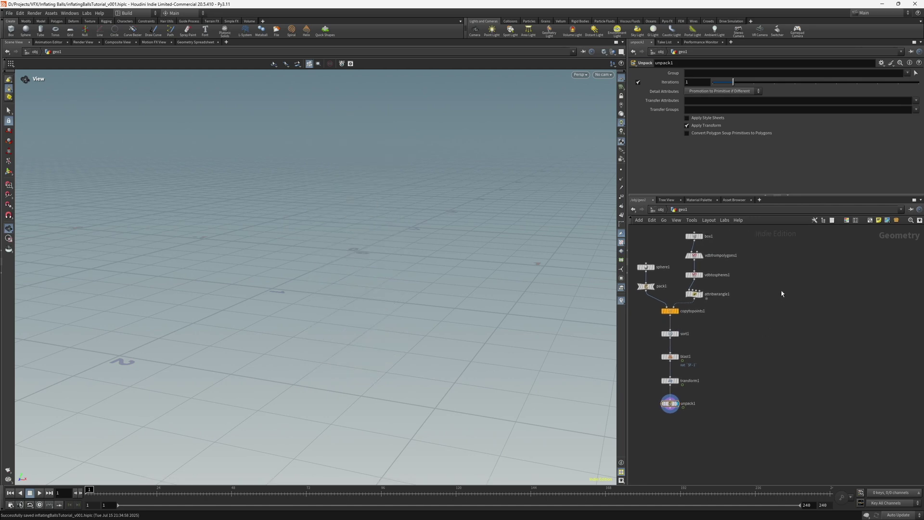
{"action": "key", "text": "Tab"}
{"action": "type", "text": "vellum"}
{"action": "key", "text": "Return"}
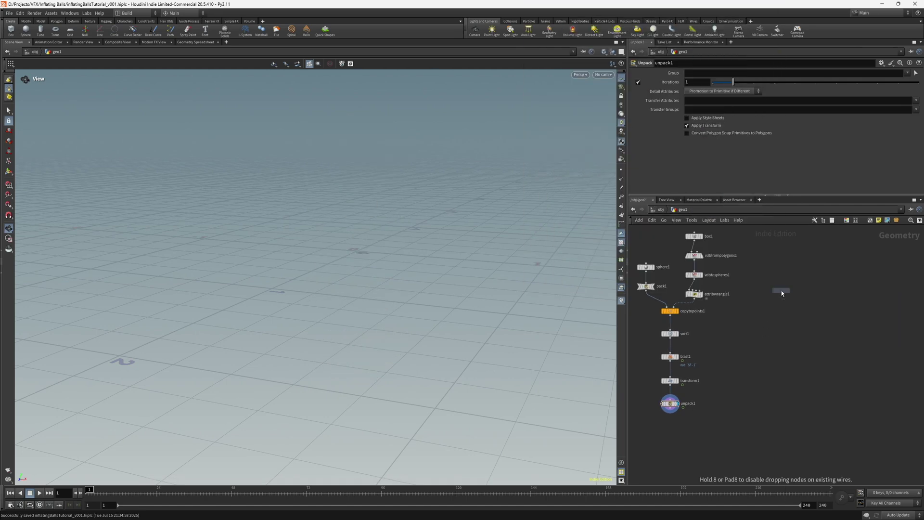
{"action": "left_click", "coordinate": [781, 290]}
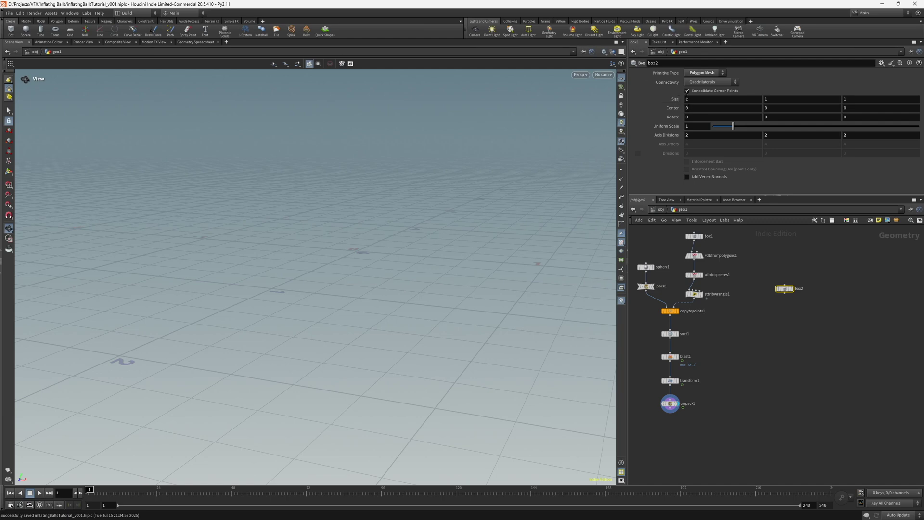
Set box2's size to 0.5, 1, 0.5 and display it instead of the spheres
{"action": "left_click", "coordinate": [695, 99]}
{"action": "key", "text": "Tab"}
{"action": "key", "text": "Tab"}
{"action": "key", "text": "Return"}
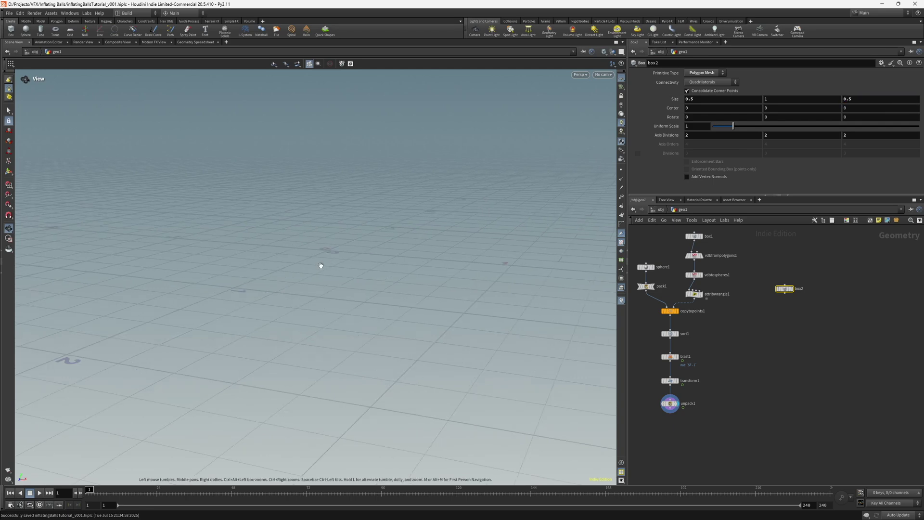
{"action": "key", "text": "f"}
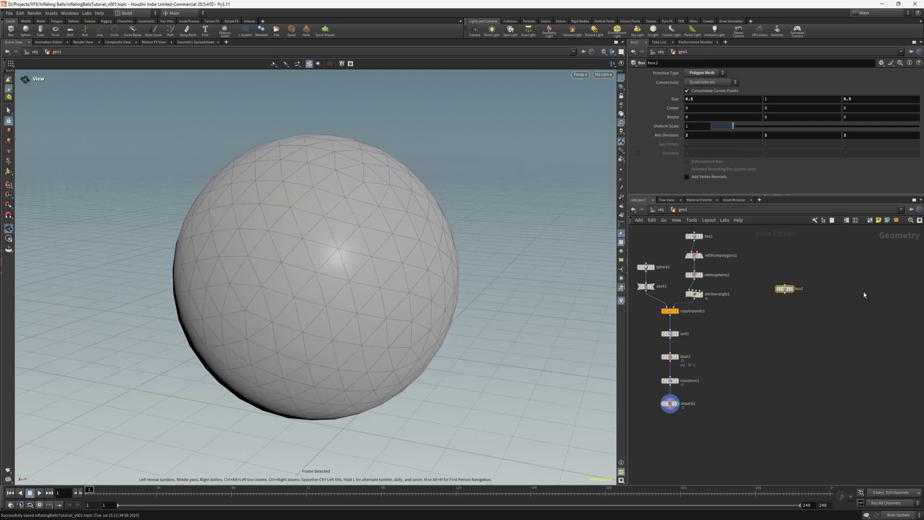
{"action": "left_click", "coordinate": [792, 289]}
{"action": "scroll", "coordinate": [318, 283], "scroll_direction": "down", "scroll_amount": 5}
{"action": "left_click_drag", "start_coordinate": [301, 295], "coordinate": [339, 304]}
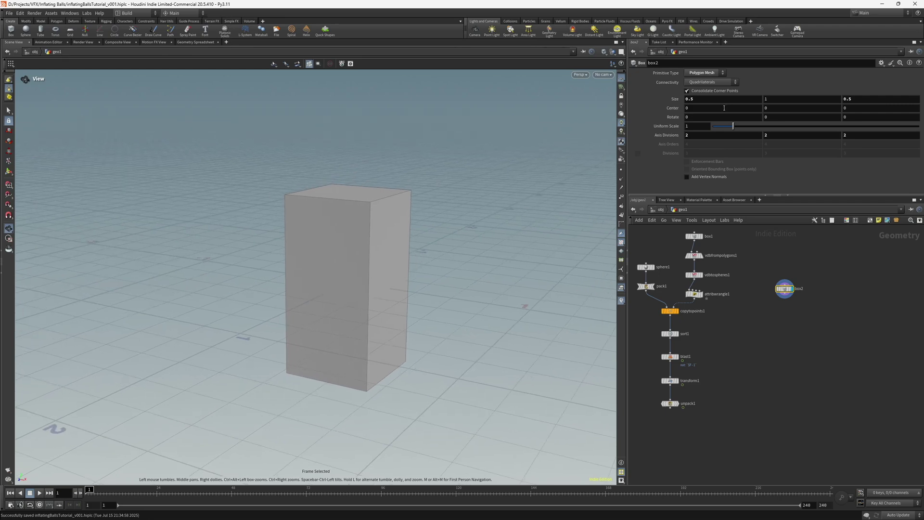
Set box2's Center Y to 0.5 so it rests on the grid
{"action": "left_click", "coordinate": [778, 107]}
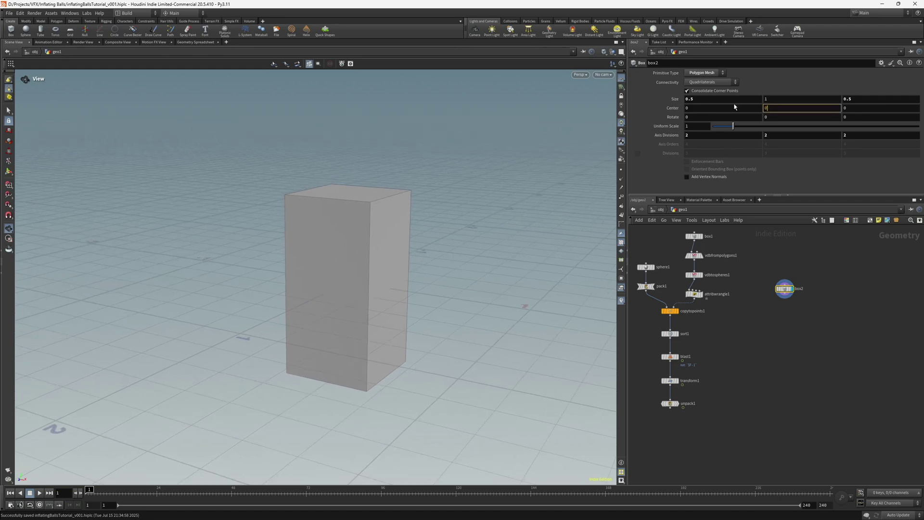
{"action": "key", "text": "Return"}
{"action": "left_click_drag", "start_coordinate": [351, 293], "coordinate": [389, 270]}
{"action": "left_click_drag", "start_coordinate": [784, 288], "coordinate": [799, 275]}
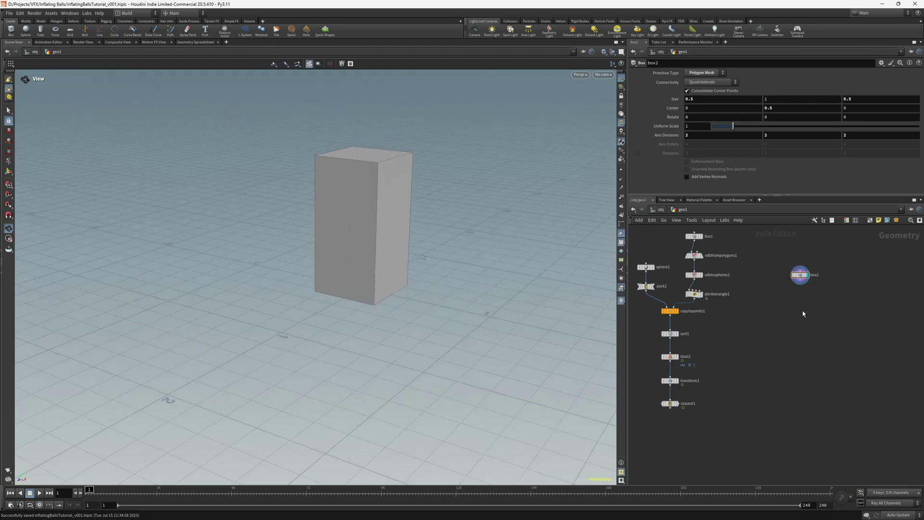
Add a PolyBevel node wired below box2 and display it
{"action": "key", "text": "Tab"}
{"action": "type", "text": "null"}
{"action": "key", "text": "Return"}
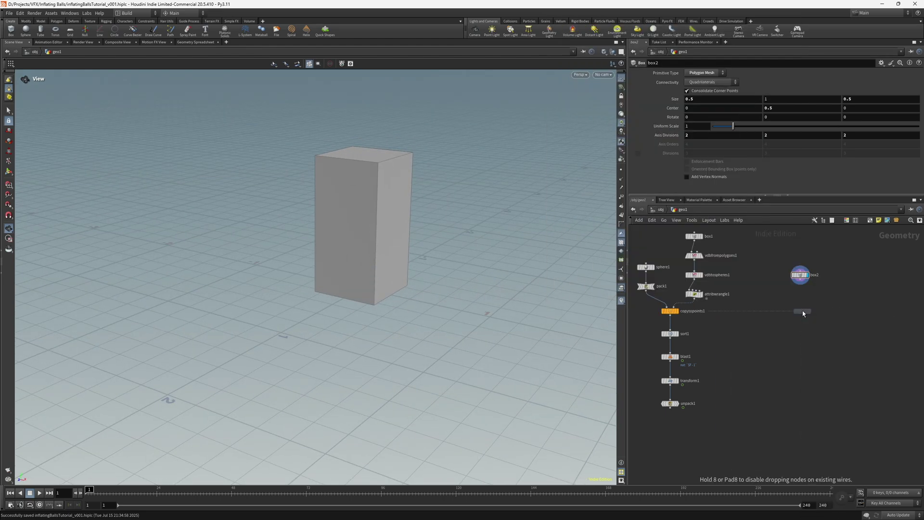
{"action": "left_click", "coordinate": [801, 293]}
{"action": "scroll", "coordinate": [815, 293], "scroll_direction": "up", "scroll_amount": 3}
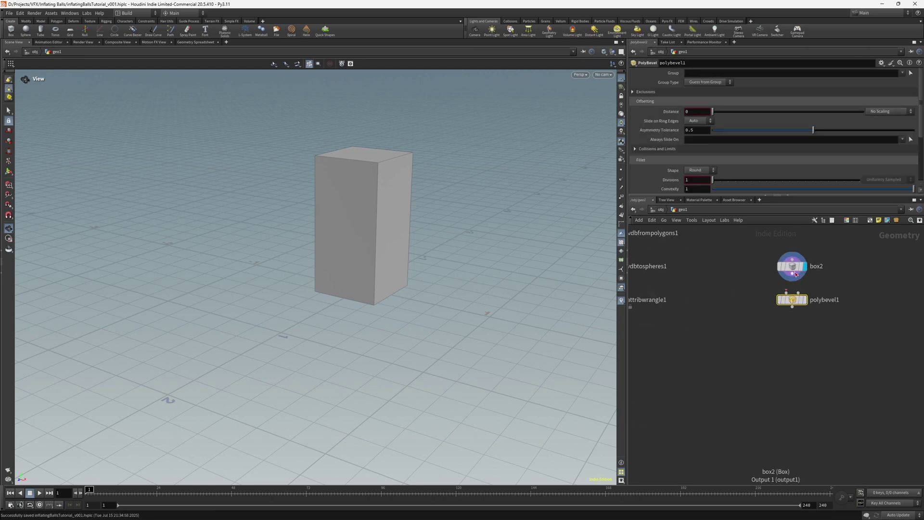
{"action": "left_click", "coordinate": [804, 300]}
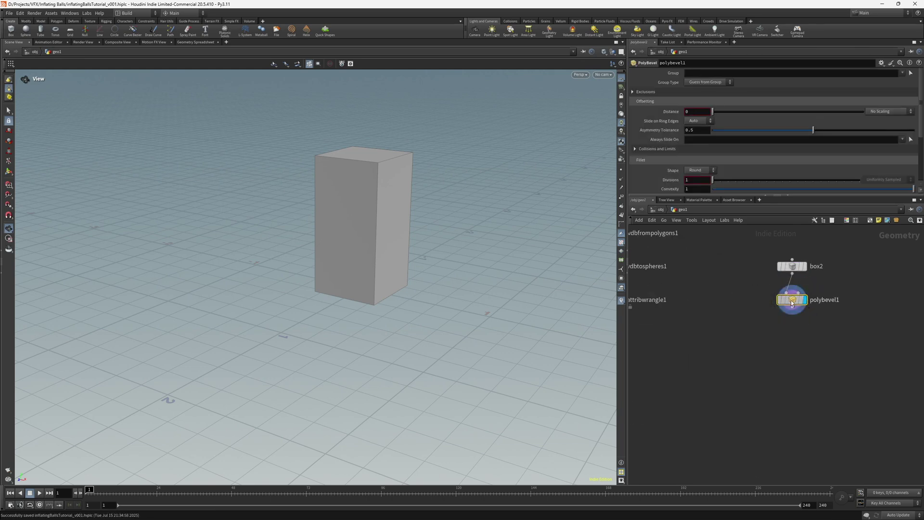
Set the bevel Distance to 0.05 and Divisions to 10, then inspect the rounded box
{"action": "left_click", "coordinate": [695, 110]}
{"action": "type", "text": "0.05"}
{"action": "key", "text": "Return"}
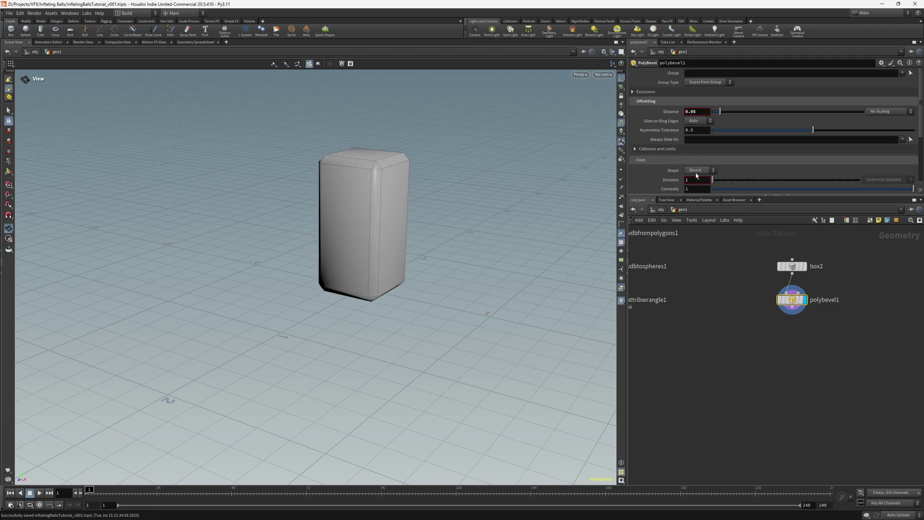
{"action": "scroll", "coordinate": [688, 173], "scroll_direction": "down", "scroll_amount": 1}
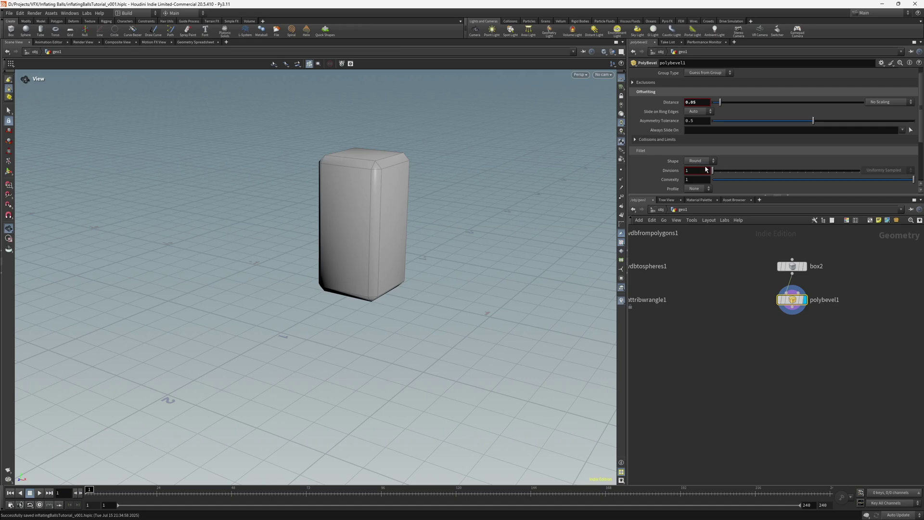
{"action": "left_click", "coordinate": [700, 169]}
{"action": "type", "text": "10"}
{"action": "key", "text": "Return"}
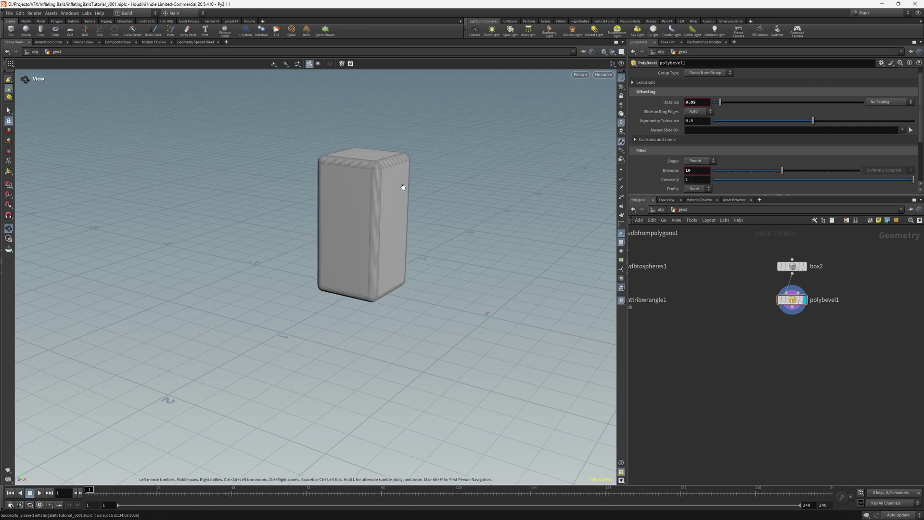
{"action": "left_click_drag", "start_coordinate": [394, 198], "coordinate": [401, 228]}
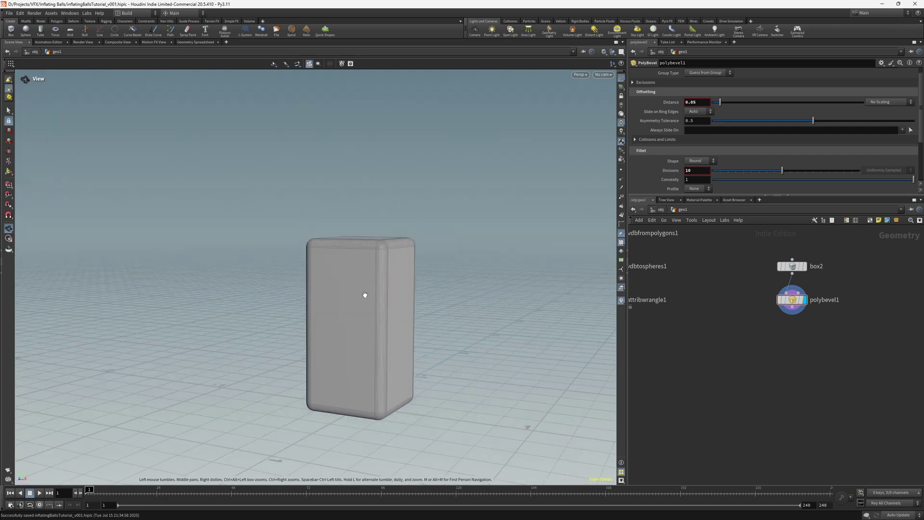
{"action": "left_click_drag", "start_coordinate": [370, 282], "coordinate": [334, 230]}
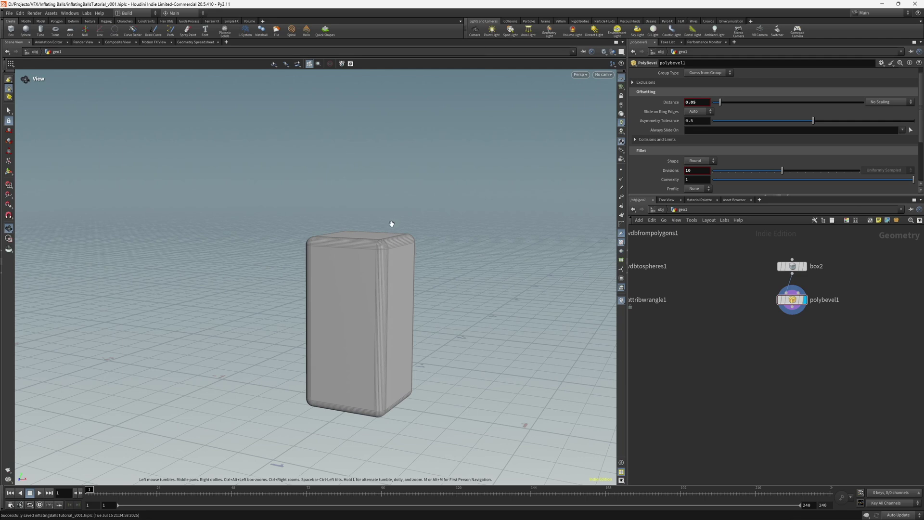
{"action": "left_click_drag", "start_coordinate": [388, 222], "coordinate": [390, 246]}
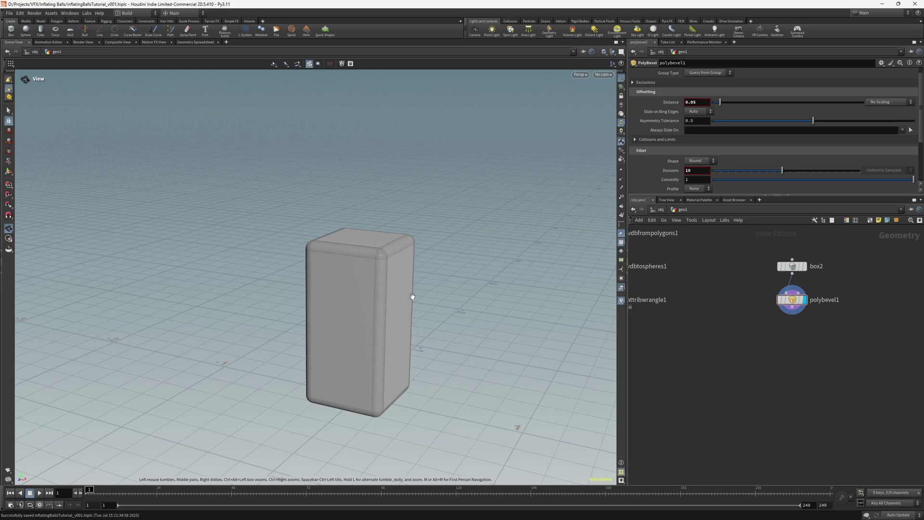
Select the box's top face and delete it, creating blast2 for the open container
{"action": "left_click_drag", "start_coordinate": [361, 268], "coordinate": [373, 244]}
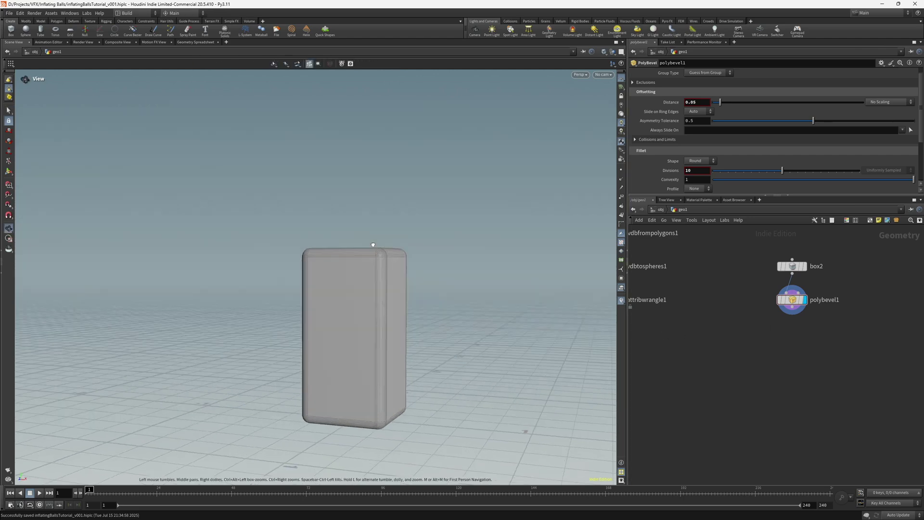
{"action": "key", "text": "s"}
{"action": "left_click_drag", "start_coordinate": [224, 197], "coordinate": [457, 267]}
{"action": "left_click_drag", "start_coordinate": [252, 326], "coordinate": [463, 457], "text": "ctrl"}
{"action": "key", "text": "Escape"}
{"action": "left_click_drag", "start_coordinate": [395, 311], "coordinate": [385, 320]}
{"action": "key", "text": "s"}
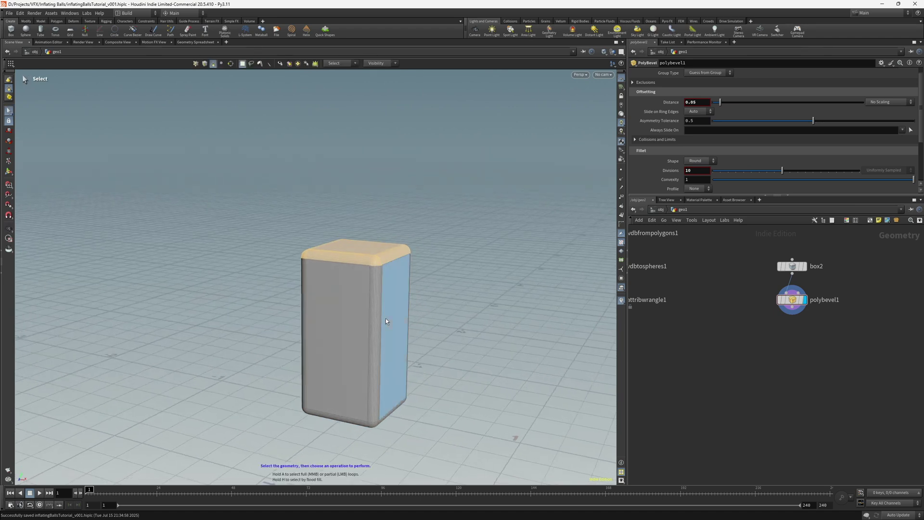
{"action": "key", "text": "Delete"}
{"action": "left_click_drag", "start_coordinate": [795, 303], "coordinate": [846, 316]}
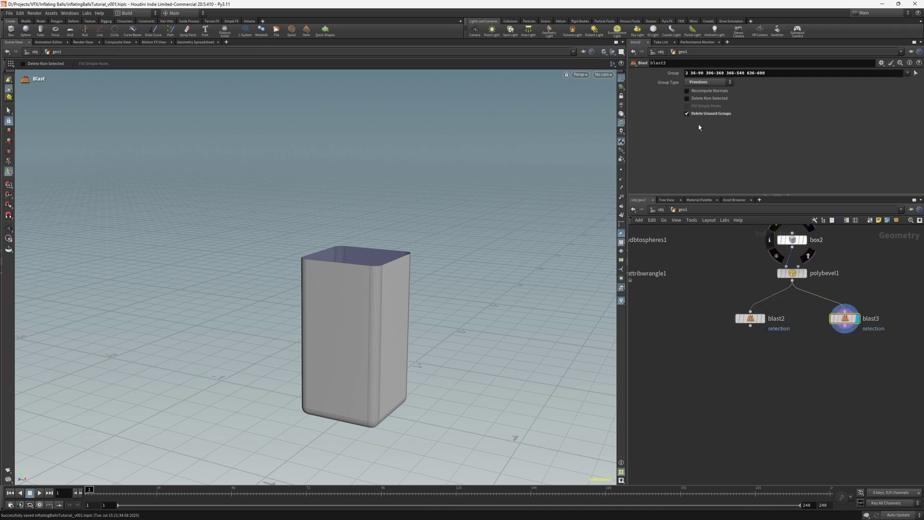
Turn on Delete Non Selected in blast3 to keep only the lid, and arrange the nodes
{"action": "left_click", "coordinate": [687, 98]}
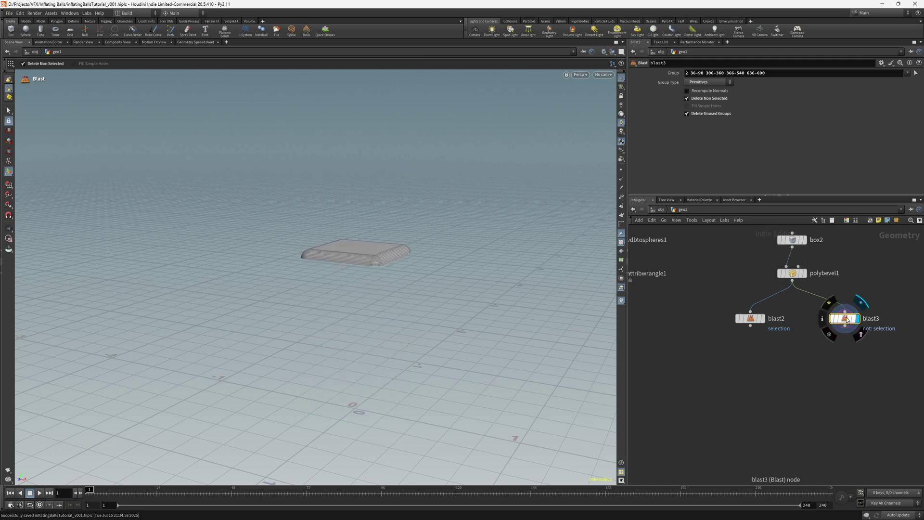
{"action": "left_click_drag", "start_coordinate": [846, 320], "coordinate": [877, 305]}
{"action": "left_click_drag", "start_coordinate": [750, 318], "coordinate": [787, 326]}
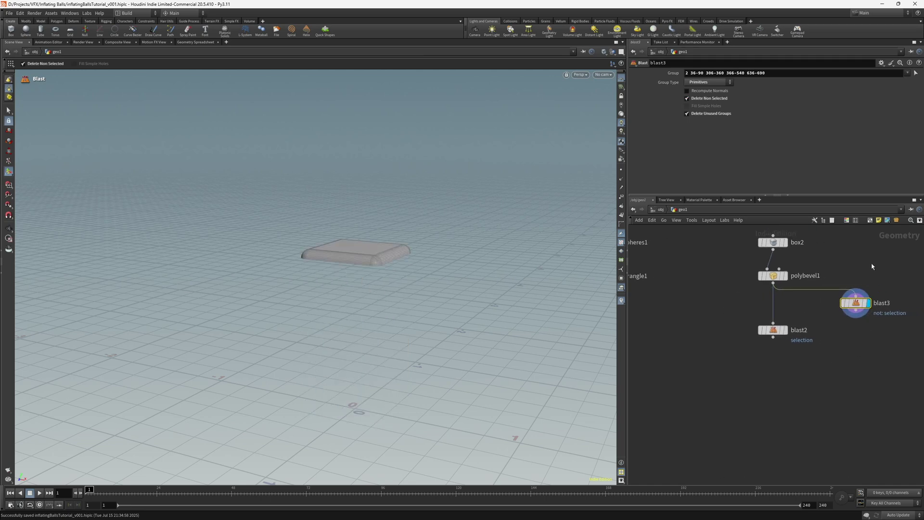
Add transform2 after blast3 and offset the lid 0.5 in X
{"action": "key", "text": "Tab"}
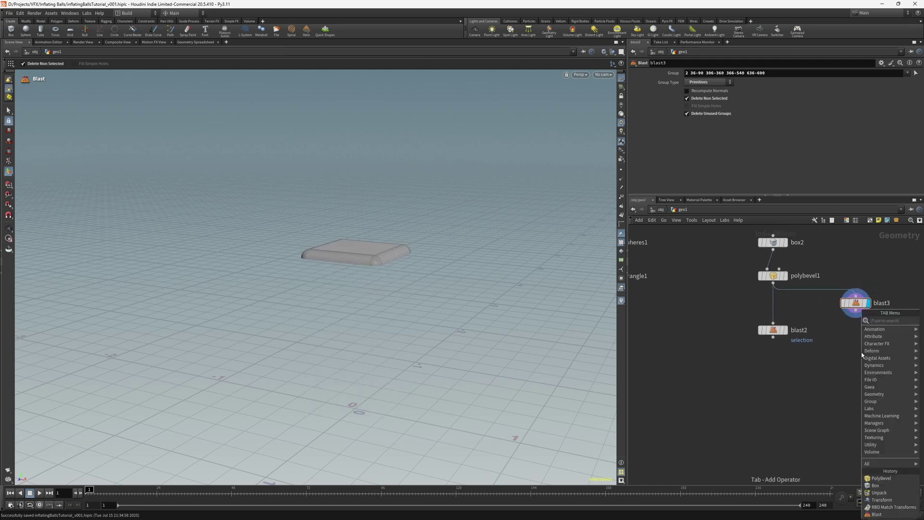
{"action": "type", "text": "transfor"}
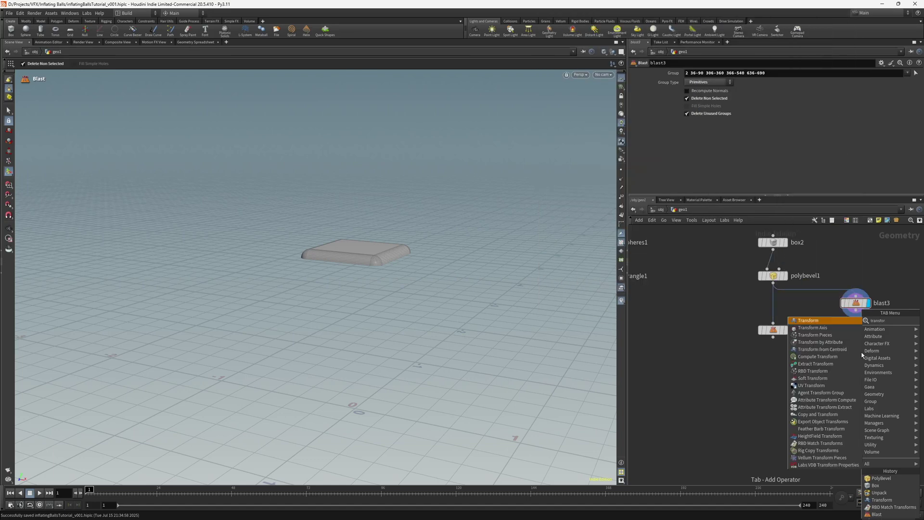
{"action": "key", "text": "Return"}
{"action": "left_click", "coordinate": [859, 339]}
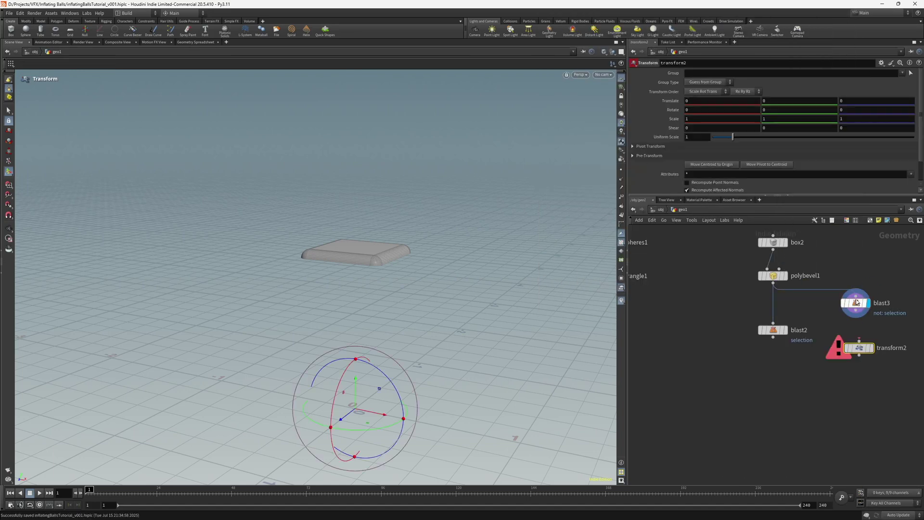
{"action": "left_click", "coordinate": [859, 340]}
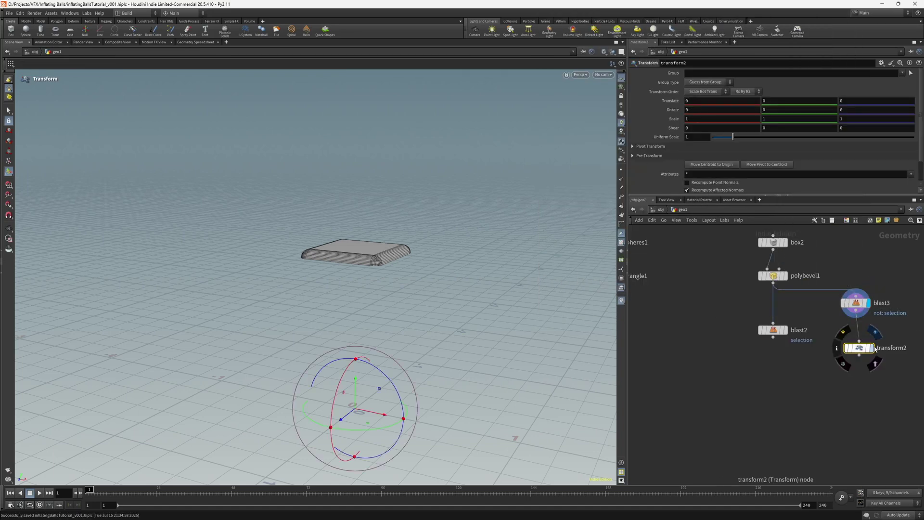
{"action": "left_click", "coordinate": [691, 100]}
{"action": "type", "text": "0.5"}
{"action": "key", "text": "Return"}
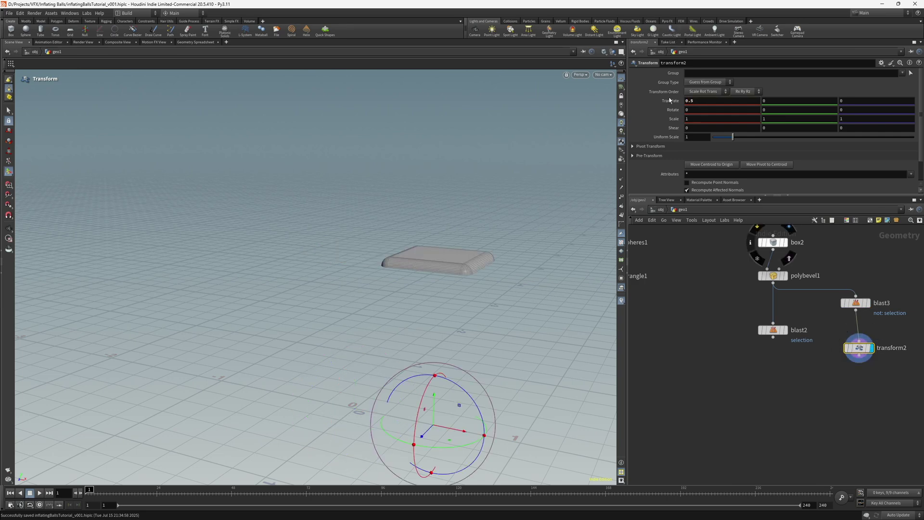
Merge blast2 and transform2 into a new merge1 node
{"action": "key", "text": "Tab"}
{"action": "type", "text": "merge"}
{"action": "key", "text": "Return"}
{"action": "left_click", "coordinate": [793, 388]}
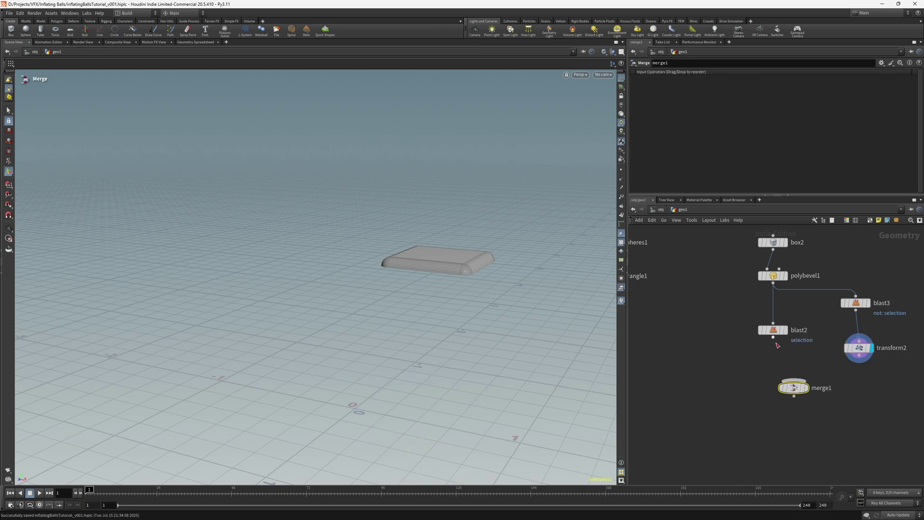
{"action": "left_click_drag", "start_coordinate": [793, 380], "coordinate": [772, 337]}
{"action": "left_click_drag", "start_coordinate": [859, 356], "coordinate": [794, 381]}
Tidy the layout of the six nodes and select transform2
{"action": "key", "text": "Escape"}
{"action": "left_click_drag", "start_coordinate": [393, 272], "coordinate": [396, 234]}
{"action": "key", "text": "Return"}
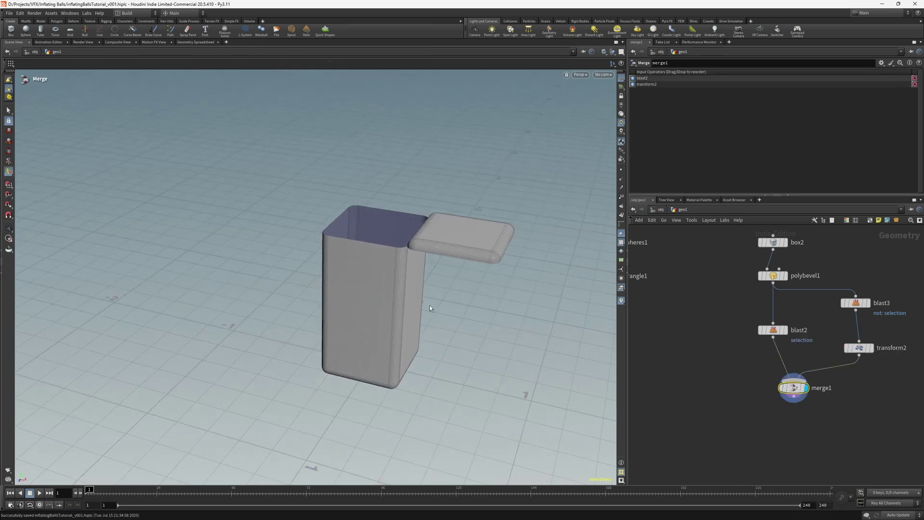
{"action": "left_click_drag", "start_coordinate": [878, 395], "coordinate": [709, 249]}
{"action": "key", "text": "l"}
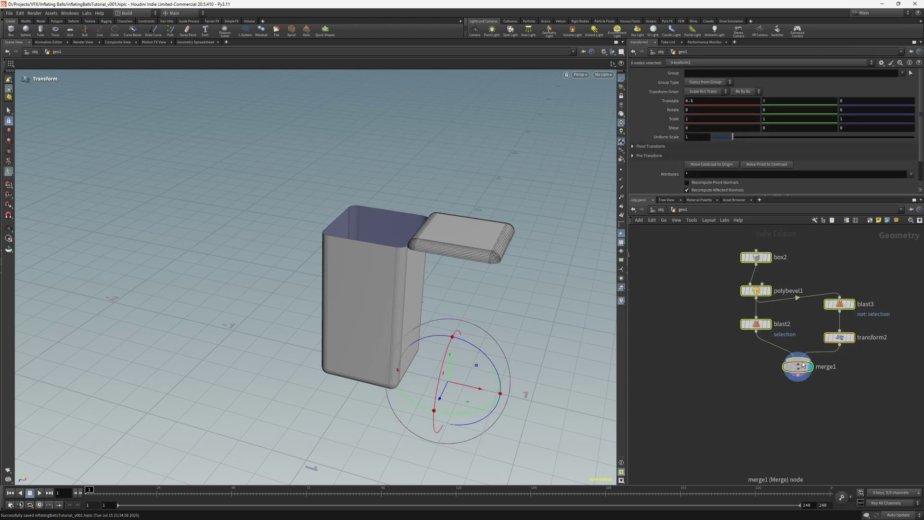
{"action": "left_click", "coordinate": [736, 302]}
{"action": "mouse_move", "coordinate": [795, 339]}
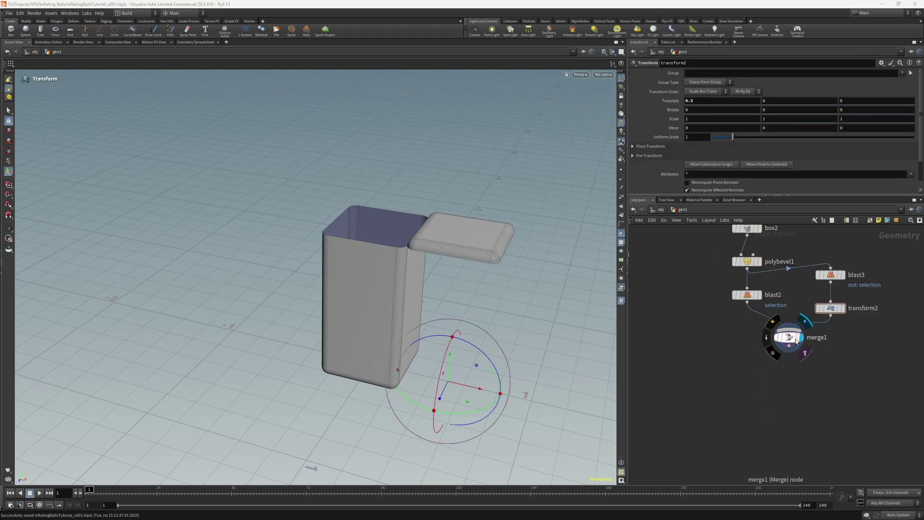
{"action": "middle_click_drag", "start_coordinate": [795, 338], "coordinate": [768, 348]}
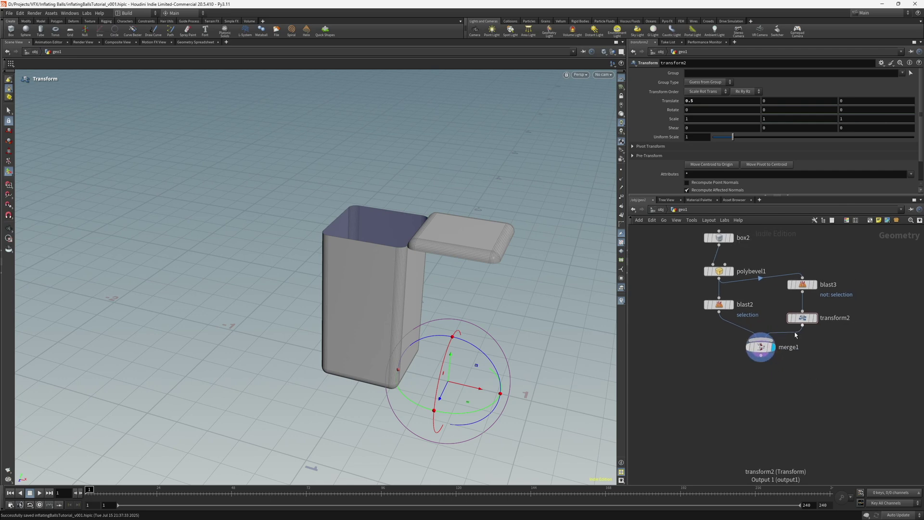
{"action": "left_click", "coordinate": [801, 318]}
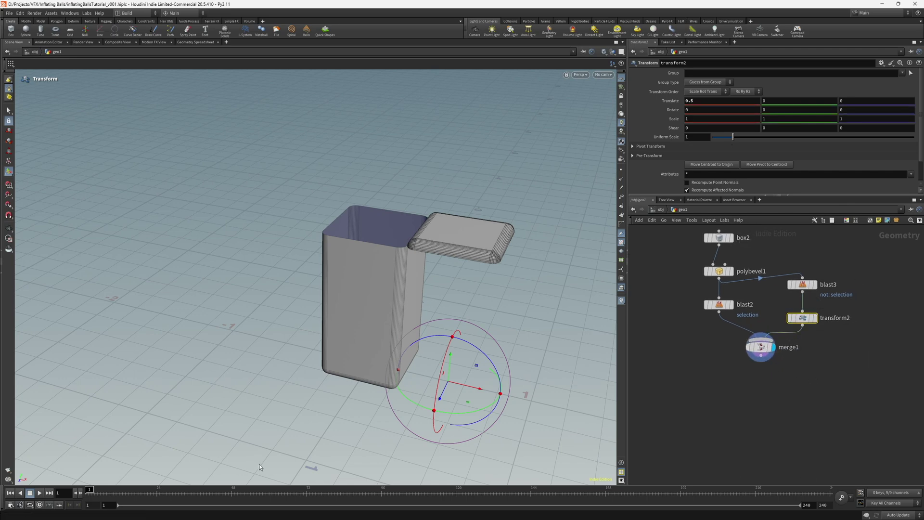
Keyframe transform2's Translate at frame 71 with the lid offset
{"action": "left_click", "coordinate": [304, 494]}
{"action": "right_click", "coordinate": [696, 100]}
{"action": "mouse_move", "coordinate": [770, 118]}
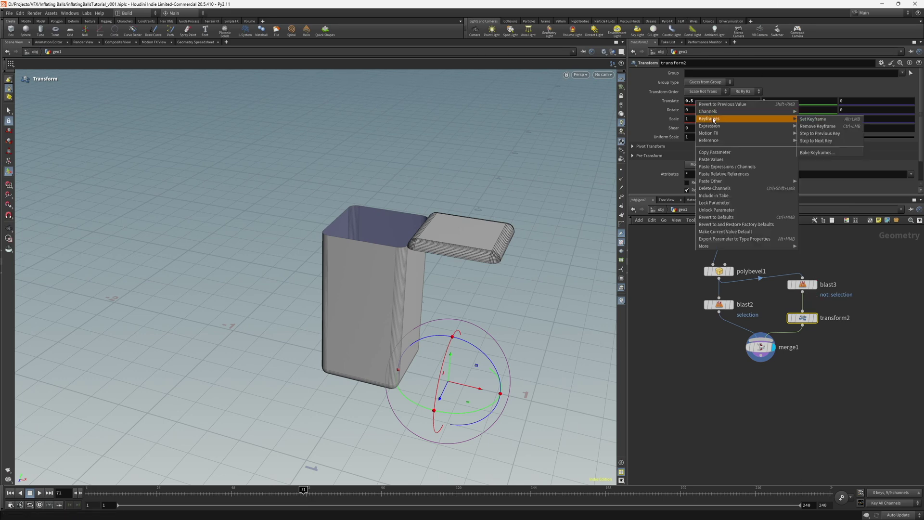
{"action": "left_click", "coordinate": [846, 120]}
Keyframe Translate X at 0 on frame 72 and scrub to watch the lid close
{"action": "left_click", "coordinate": [306, 493]}
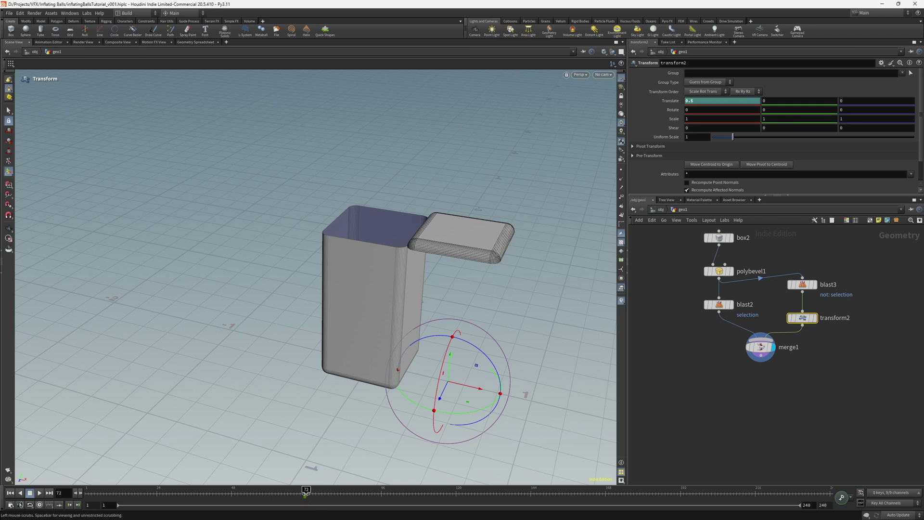
{"action": "middle_click", "coordinate": [662, 103], "text": "ctrl"}
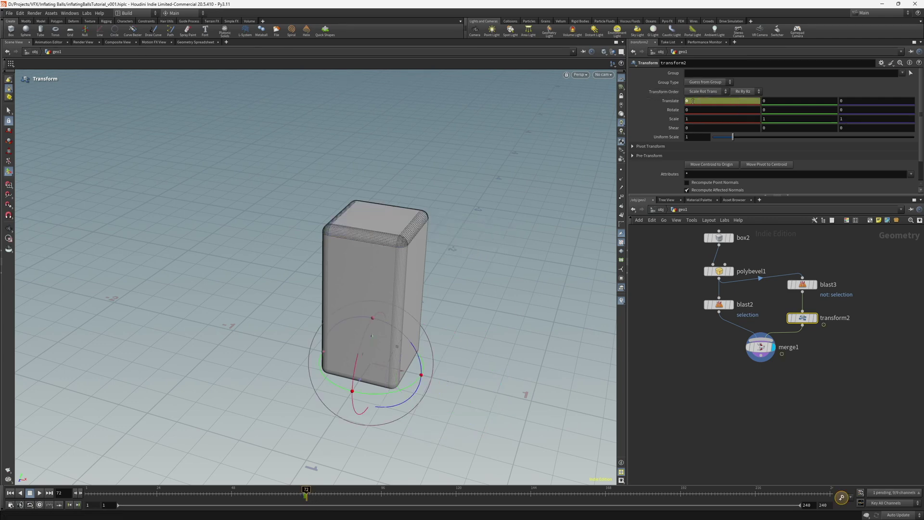
{"action": "right_click", "coordinate": [692, 102]}
{"action": "mouse_move", "coordinate": [716, 119]}
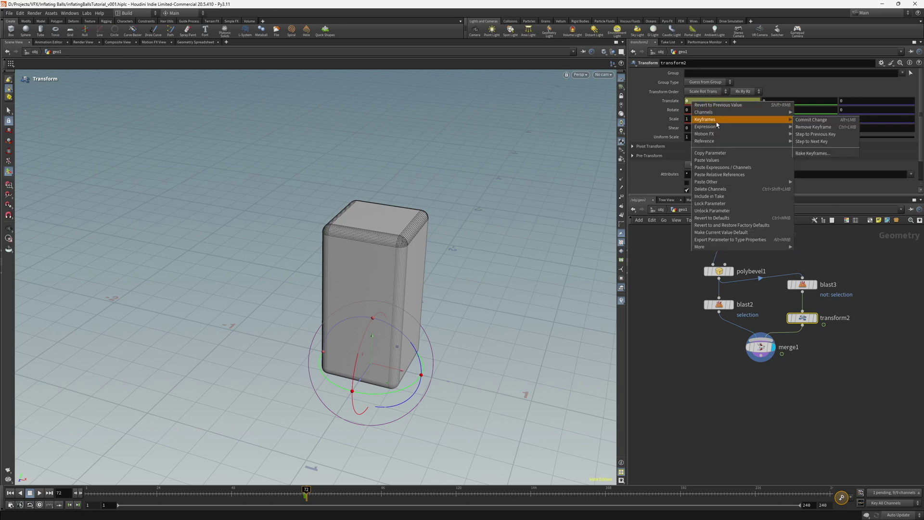
{"action": "left_click", "coordinate": [818, 120]}
{"action": "left_click", "coordinate": [779, 401]}
{"action": "left_click_drag", "start_coordinate": [290, 491], "coordinate": [315, 491]}
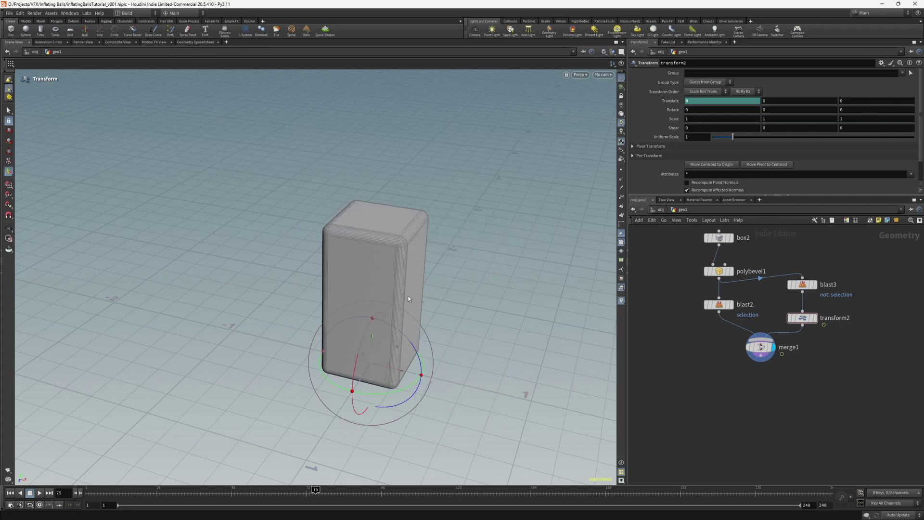
{"action": "scroll", "coordinate": [803, 413], "scroll_direction": "down", "scroll_amount": 6}
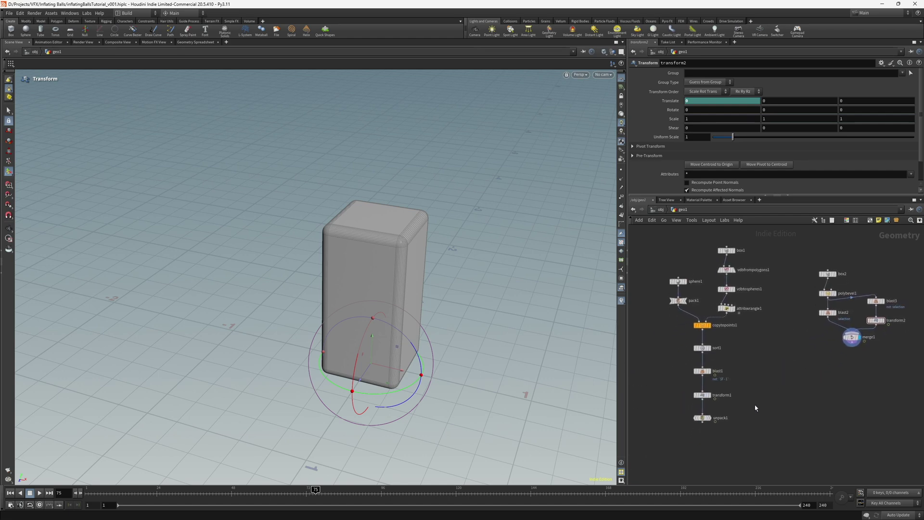
Add a Null below unpack1 and name it SPHERES
{"action": "key", "text": "Tab"}
{"action": "type", "text": "nul"}
{"action": "key", "text": "Return"}
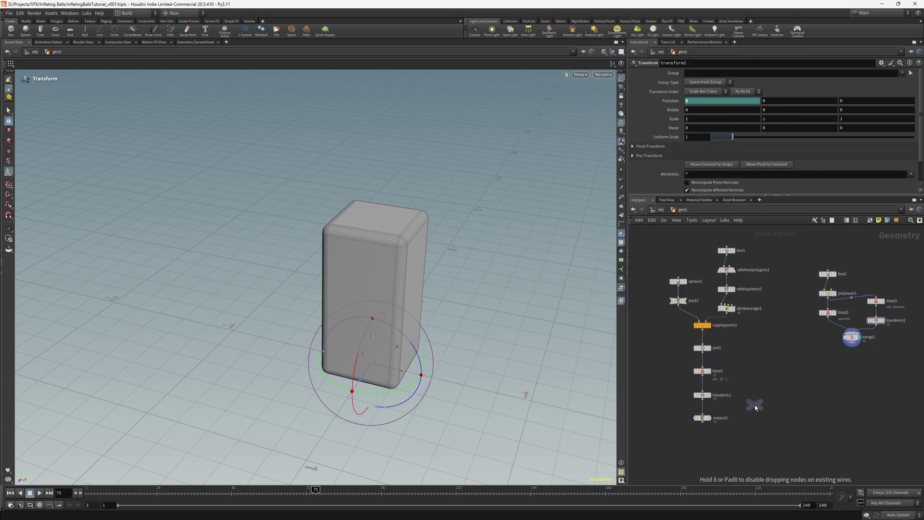
{"action": "scroll", "coordinate": [698, 448], "scroll_direction": "up", "scroll_amount": 2}
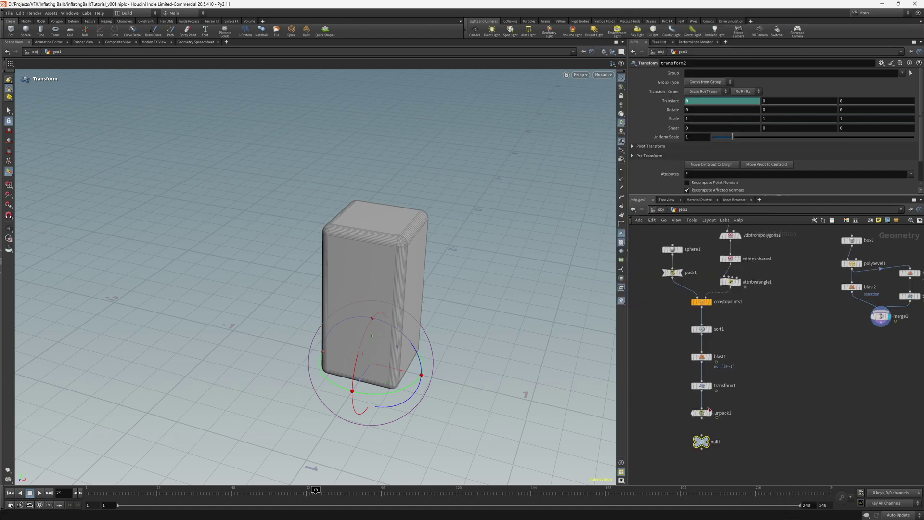
{"action": "left_click", "coordinate": [701, 441]}
{"action": "double_click", "coordinate": [714, 442]}
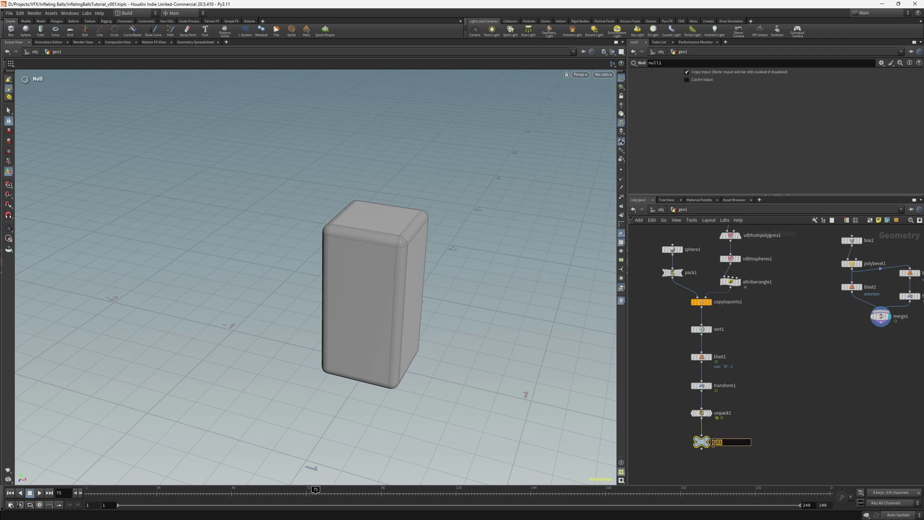
{"action": "type", "text": "SPHERES"}
{"action": "key", "text": "Return"}
Add a Null below merge1 named COLLIDER, undoing an accidental layout change
{"action": "middle_click_drag", "start_coordinate": [714, 442], "coordinate": [654, 451]}
{"action": "key", "text": "Tab"}
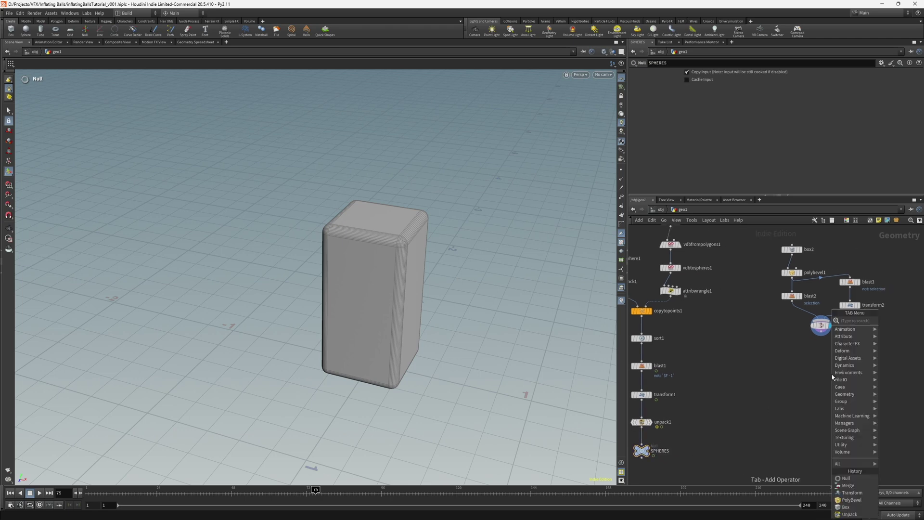
{"action": "type", "text": "null"}
{"action": "key", "text": "Return"}
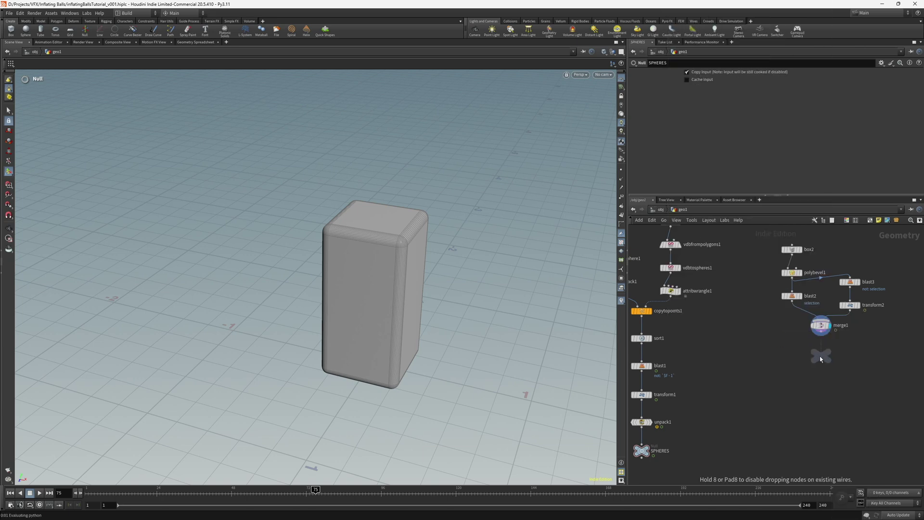
{"action": "left_click", "coordinate": [823, 360]}
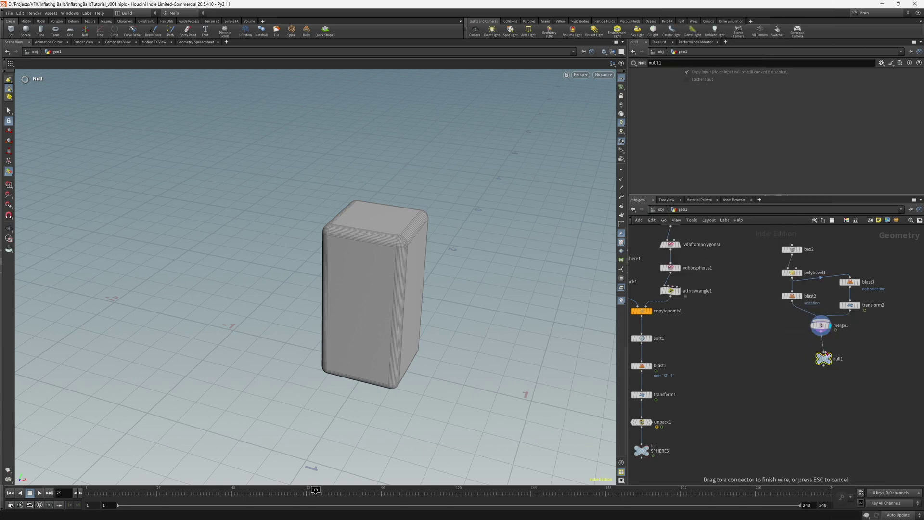
{"action": "double_click", "coordinate": [842, 359]}
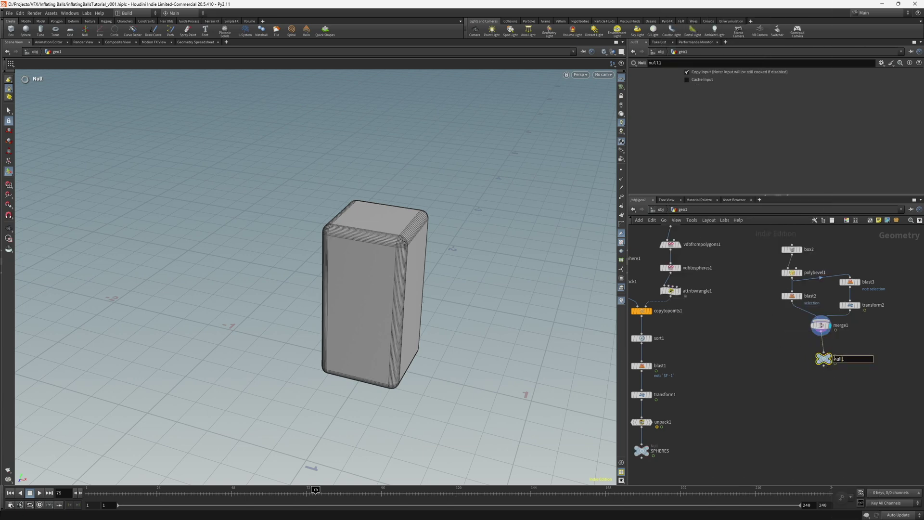
{"action": "double_click", "coordinate": [839, 357]}
{"action": "type", "text": "COLLIDER"}
{"action": "key", "text": "Return"}
{"action": "key", "text": "l"}
{"action": "key", "text": "ctrl+z"}
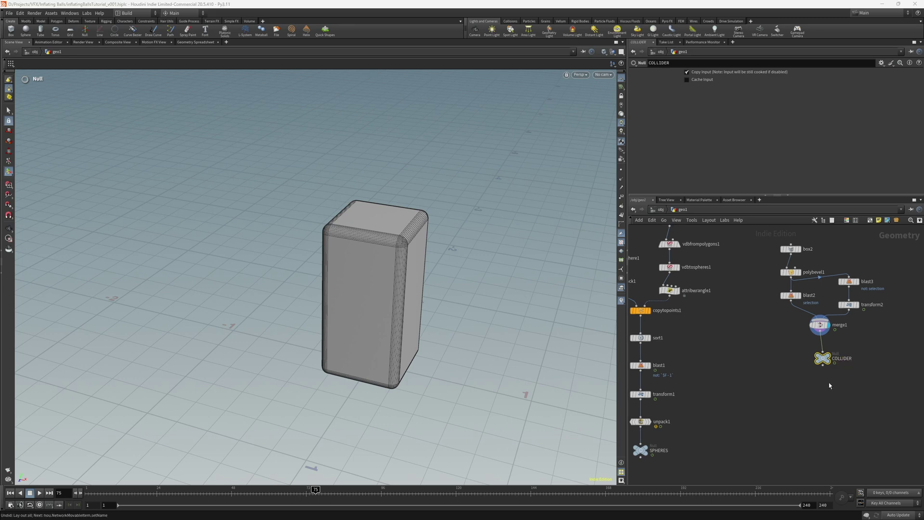
Tidy the network and add the Vellum Configure Balloon nodes
{"action": "key", "text": "l"}
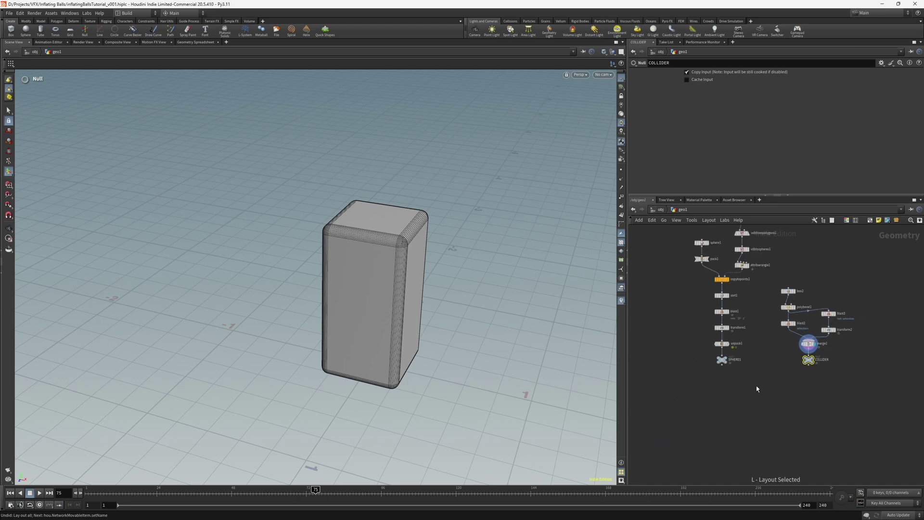
{"action": "scroll", "coordinate": [769, 385], "scroll_direction": "up", "scroll_amount": 3}
{"action": "key", "text": "Tab"}
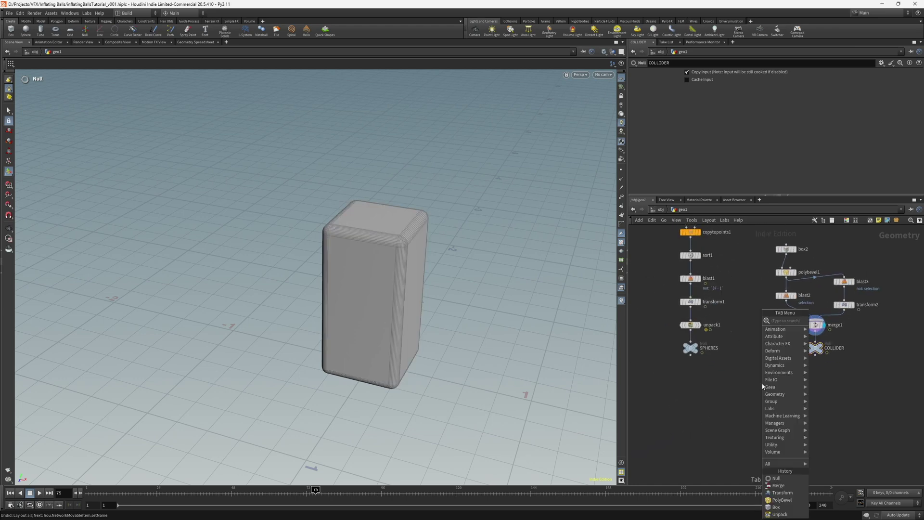
{"action": "type", "text": "vellumc"}
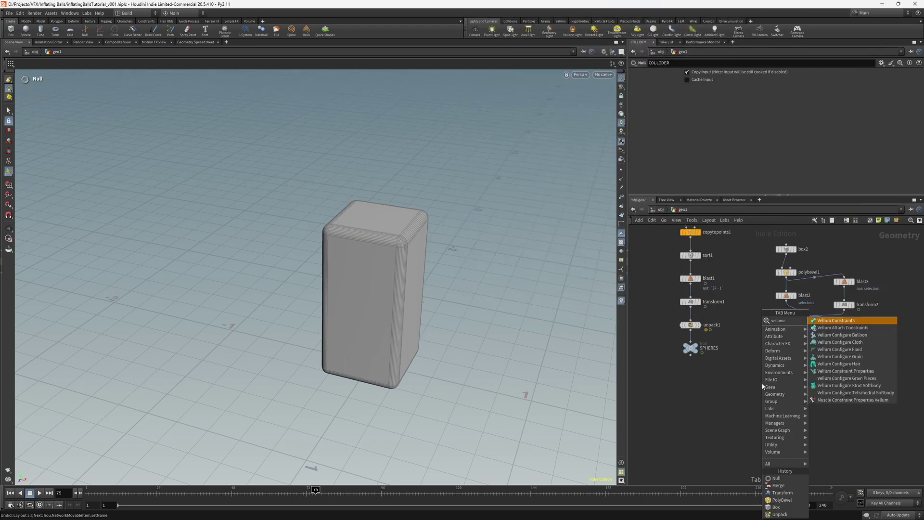
{"action": "type", "text": "onf"}
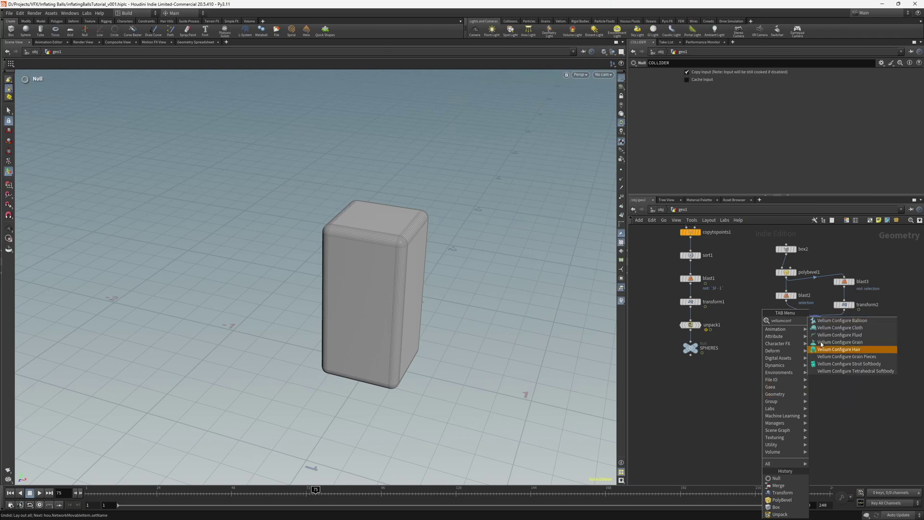
{"action": "left_click", "coordinate": [830, 325]}
{"action": "left_click", "coordinate": [754, 413]}
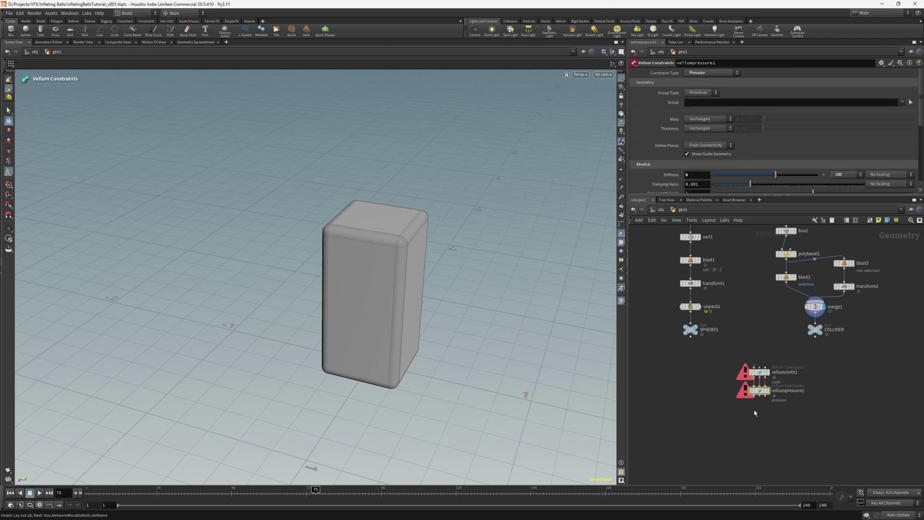
Add a Vellum Solver below vellumpressure1
{"action": "key", "text": "Tab"}
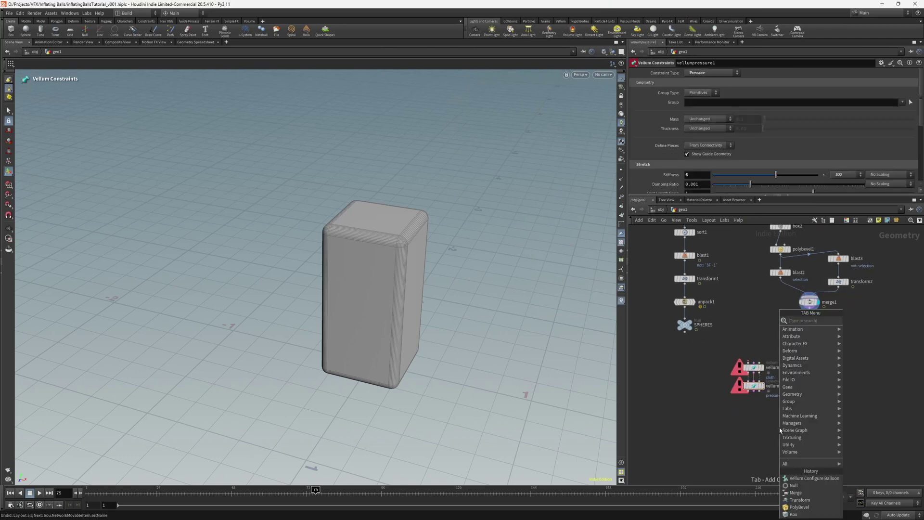
{"action": "type", "text": "vellumsol"}
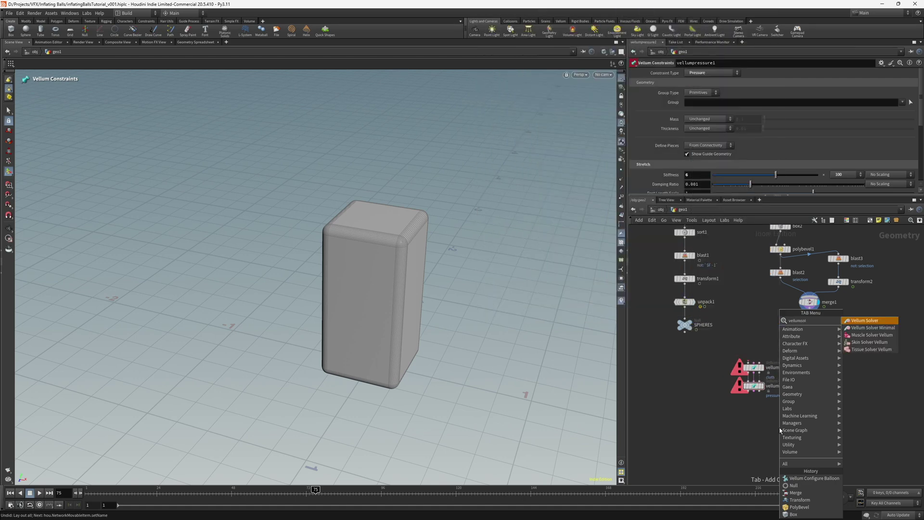
{"action": "key", "text": "Return"}
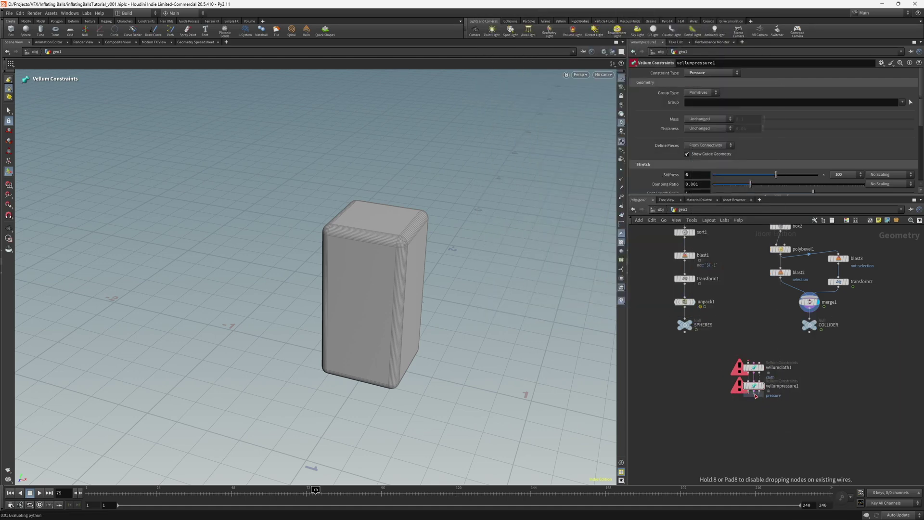
{"action": "left_click", "coordinate": [763, 427]}
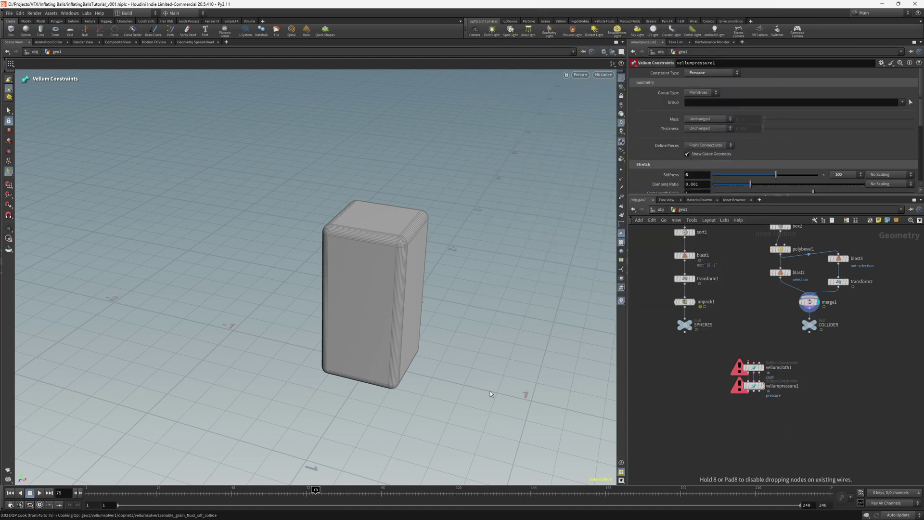
At frame 1, wire SPHERES into vellumcloth1's first input and COLLIDER into its collision input
{"action": "left_click", "coordinate": [11, 494]}
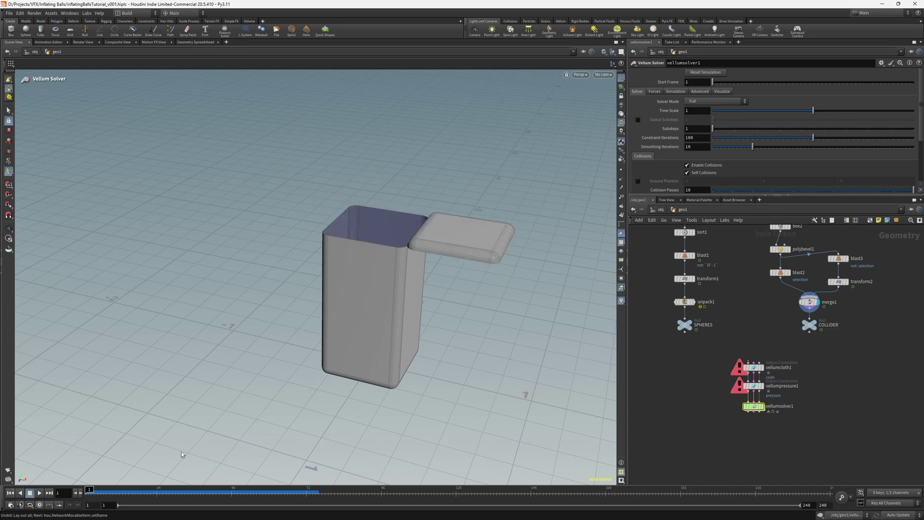
{"action": "scroll", "coordinate": [697, 337], "scroll_direction": "up", "scroll_amount": 2}
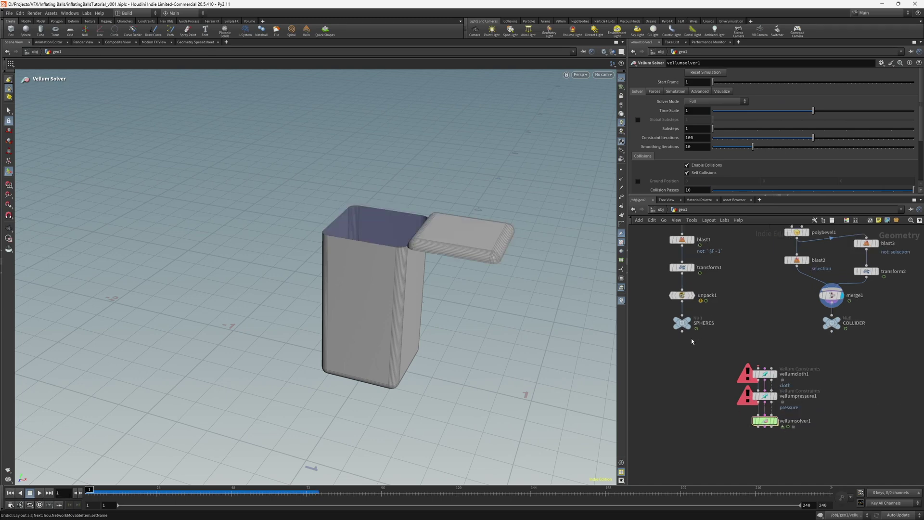
{"action": "left_click_drag", "start_coordinate": [682, 331], "coordinate": [747, 368]}
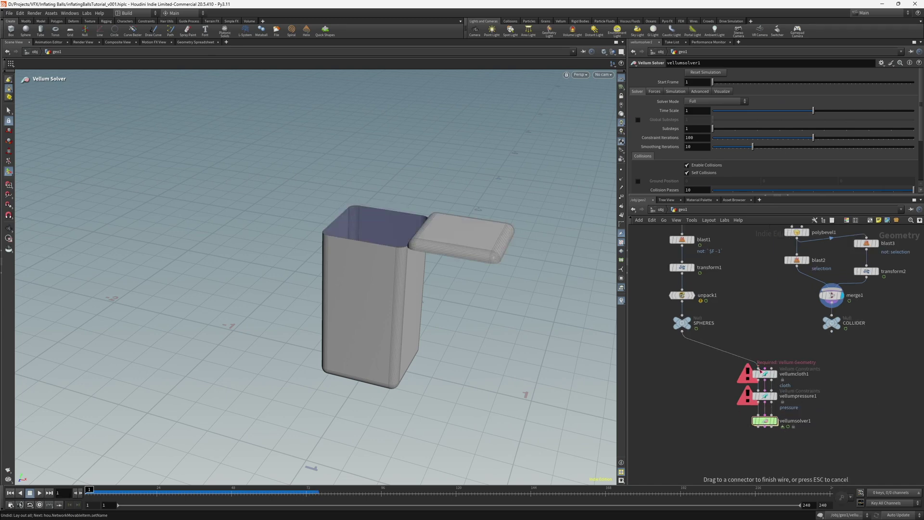
{"action": "left_click", "coordinate": [759, 368]}
{"action": "left_click", "coordinate": [832, 332]}
{"action": "left_click", "coordinate": [772, 368]}
Set the display flag on vellumsolver1 to show the sphere above the container
{"action": "mouse_move", "coordinate": [778, 424]}
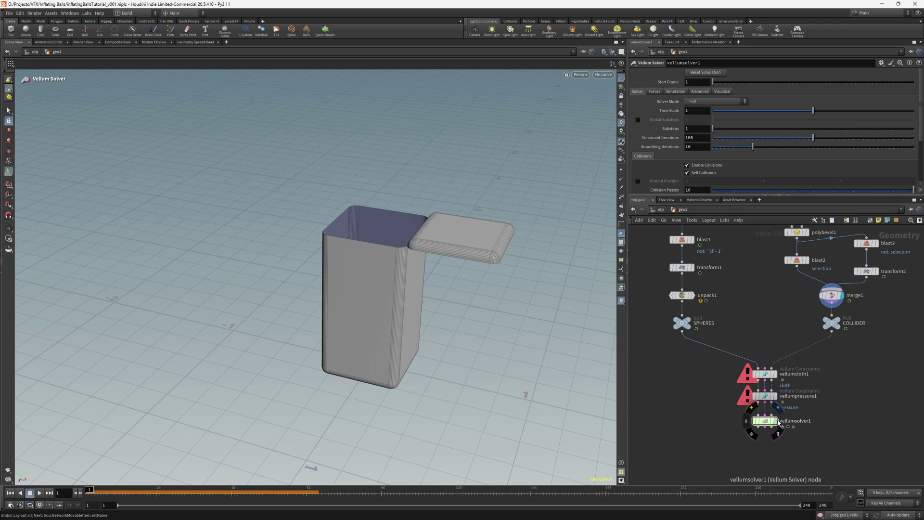
{"action": "left_click", "coordinate": [775, 421]}
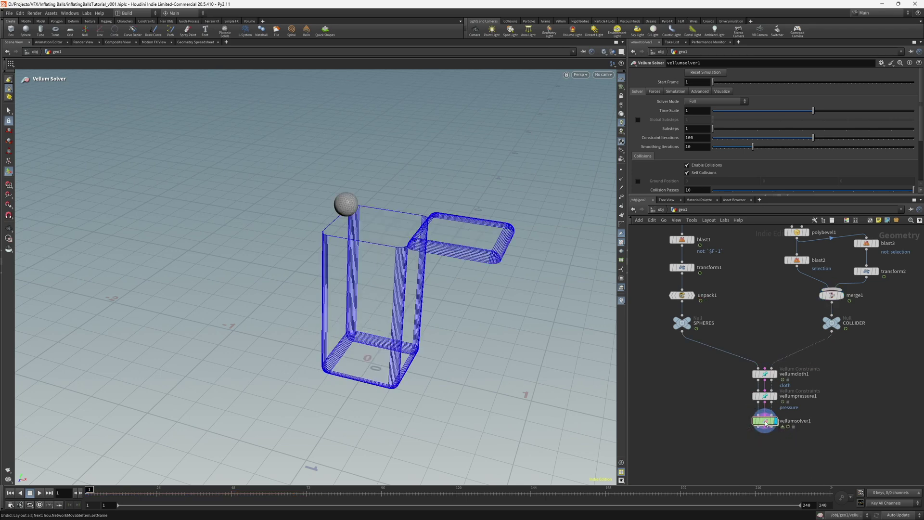
{"action": "left_click", "coordinate": [765, 423]}
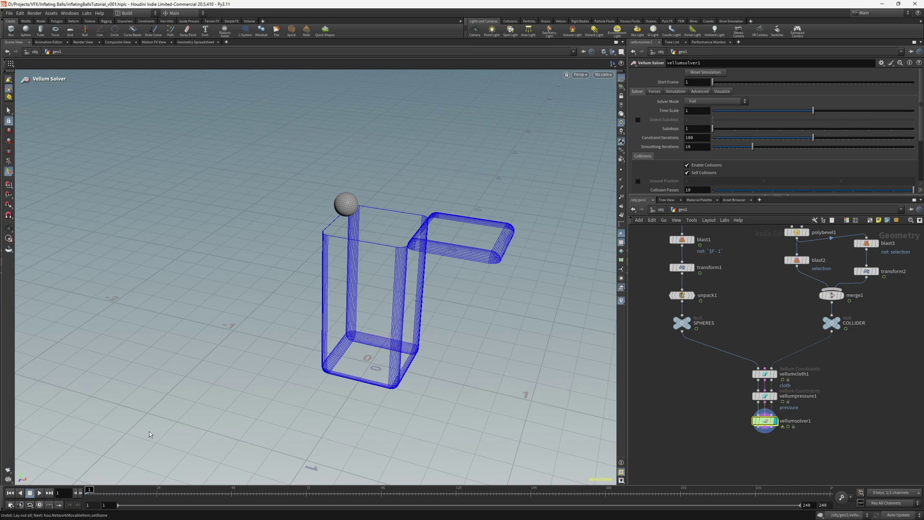
Play the sim until the sphere drops, rewind to frame 1, and move vellumsolver1 lower
{"action": "left_click", "coordinate": [40, 493]}
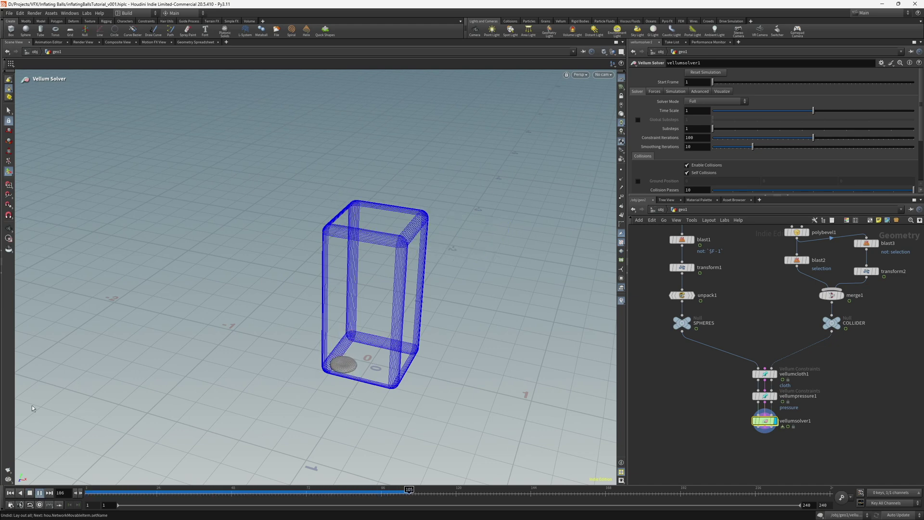
{"action": "left_click", "coordinate": [31, 494]}
{"action": "left_click", "coordinate": [10, 493]}
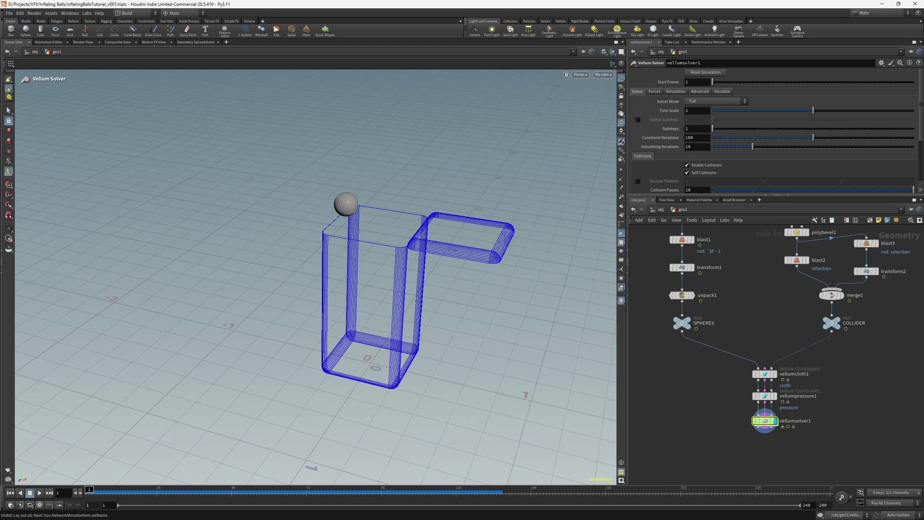
{"action": "middle_click_drag", "start_coordinate": [731, 420], "coordinate": [716, 392]}
{"action": "left_click_drag", "start_coordinate": [749, 393], "coordinate": [750, 416]}
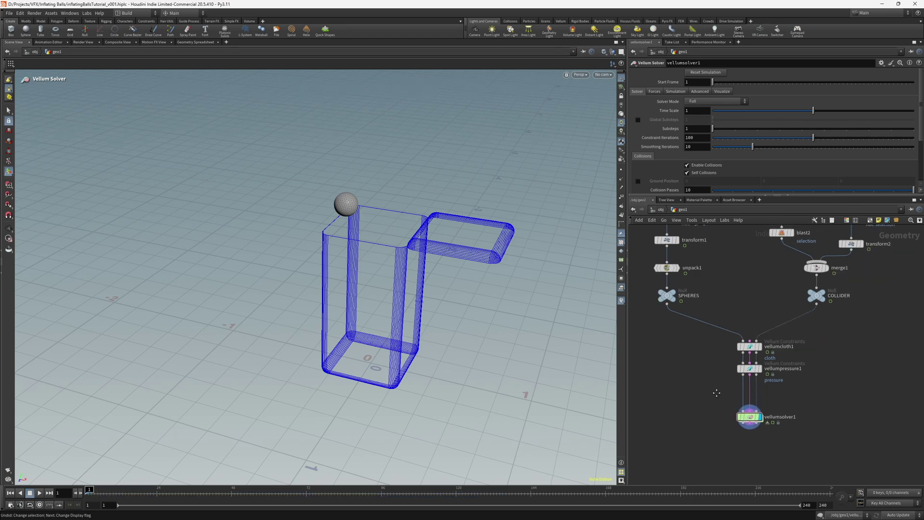
Add a Null fed by vellumpressure1's geometry output and name it GEO
{"action": "middle_click_drag", "start_coordinate": [716, 392], "coordinate": [711, 366]}
{"action": "key", "text": "Tab"}
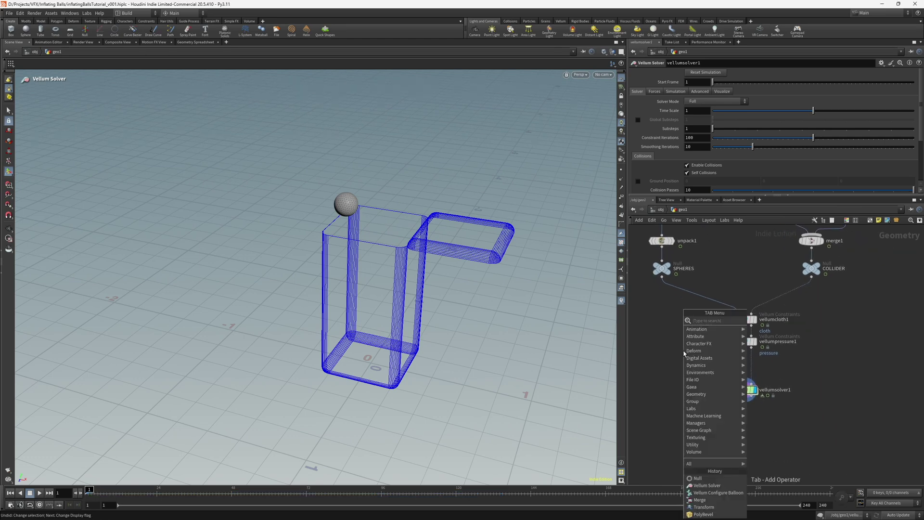
{"action": "type", "text": "null"}
{"action": "key", "text": "Return"}
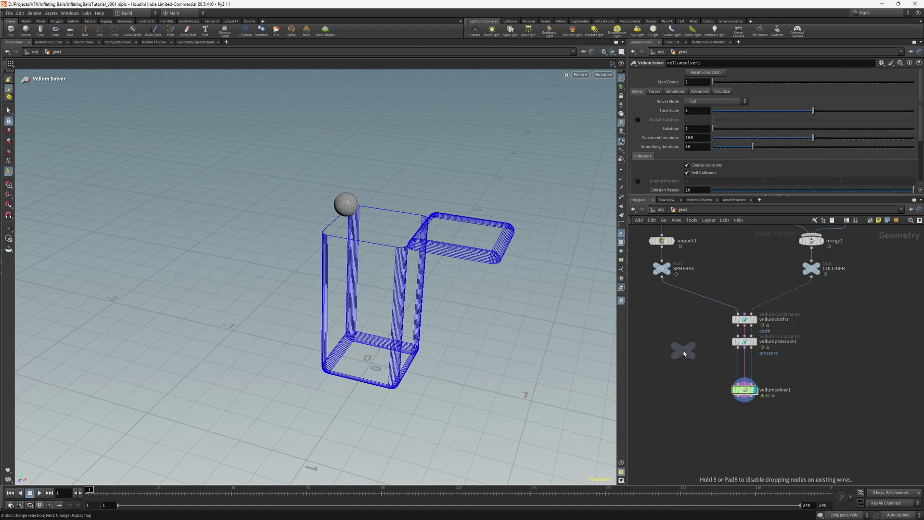
{"action": "left_click", "coordinate": [705, 362]}
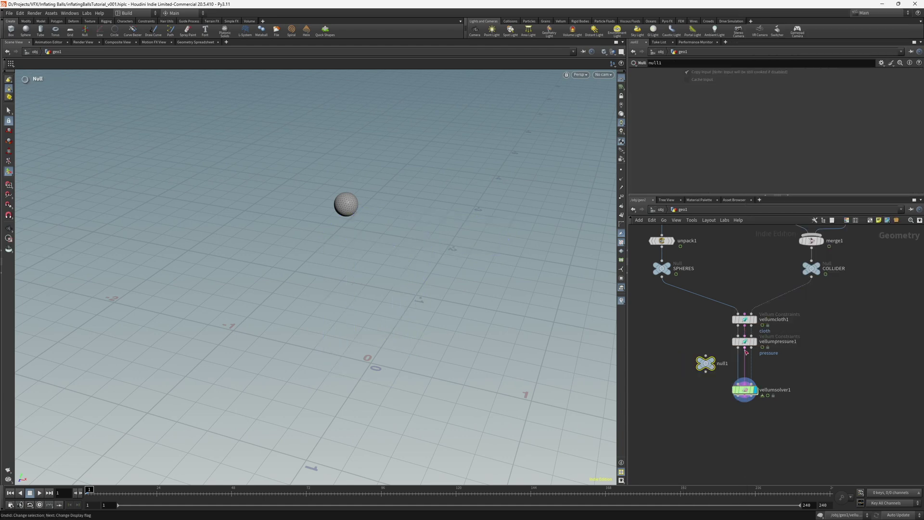
{"action": "left_click_drag", "start_coordinate": [738, 346], "coordinate": [716, 352]}
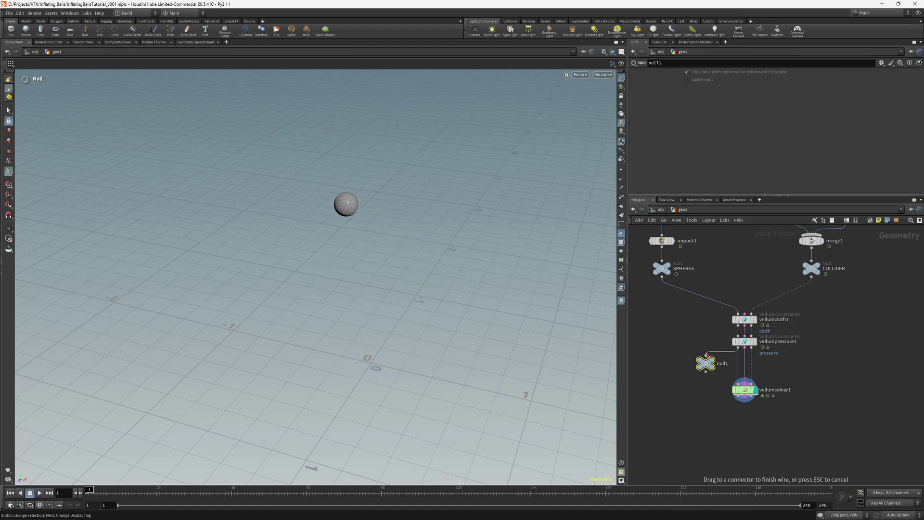
{"action": "left_click", "coordinate": [705, 355]}
{"action": "double_click", "coordinate": [723, 363]}
{"action": "type", "text": "GEO"}
{"action": "key", "text": "Return"}
Duplicate the null, wire vellumpressure1's constraint output into it, and name it CON
{"action": "mouse_move", "coordinate": [706, 361]}
{"action": "left_click_drag", "start_coordinate": [707, 364], "coordinate": [785, 356], "text": "alt"}
{"action": "left_click", "coordinate": [746, 350]}
{"action": "double_click", "coordinate": [803, 364]}
{"action": "type", "text": "CON"}
{"action": "key", "text": "Return"}
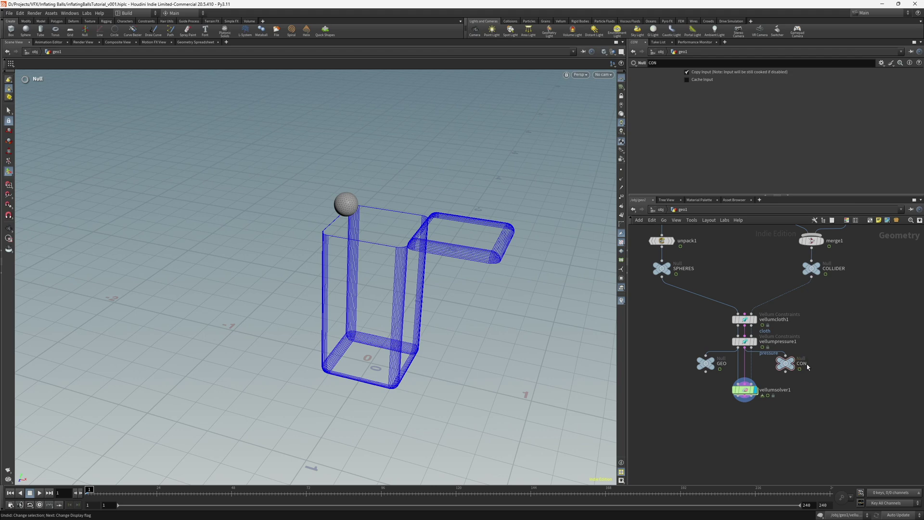
Inside vellumsolver1, add a Vellum Source node with Emission Type set to Each Frame
{"action": "double_click", "coordinate": [744, 390]}
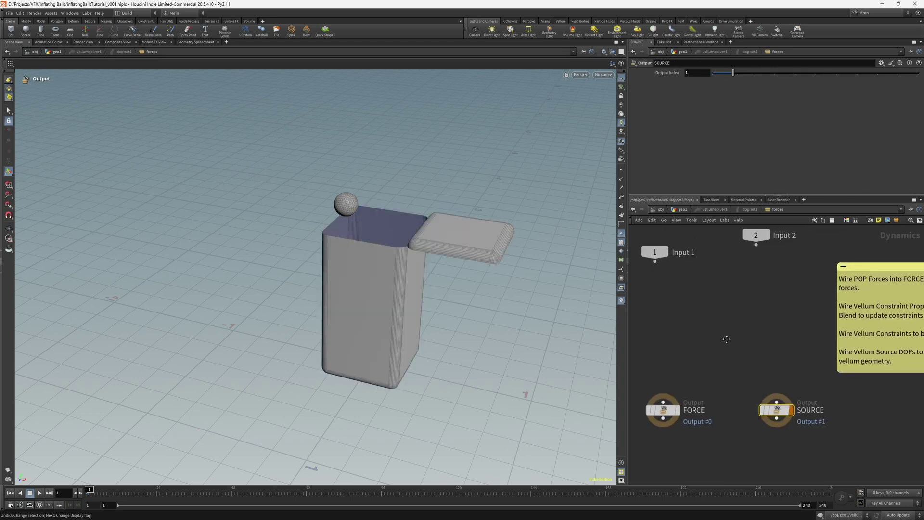
{"action": "middle_click_drag", "start_coordinate": [726, 339], "coordinate": [727, 326]}
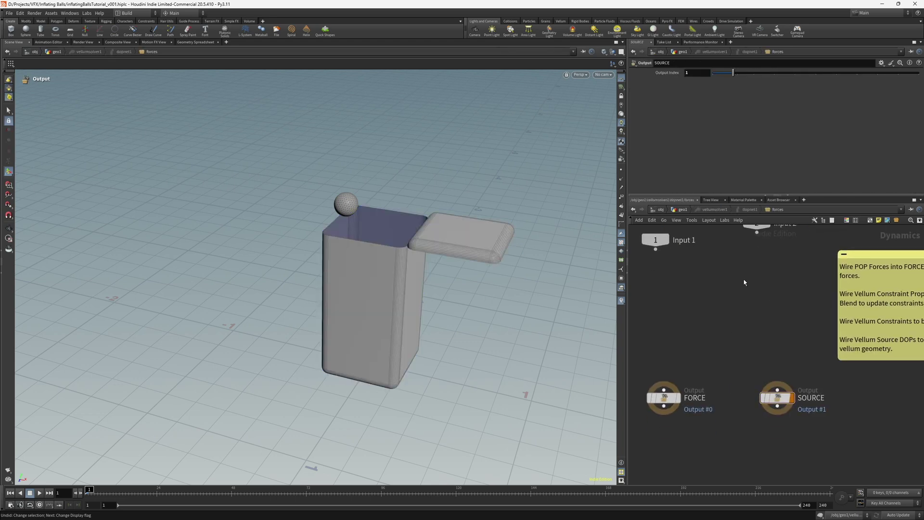
{"action": "key", "text": "Tab"}
{"action": "type", "text": "vellso"}
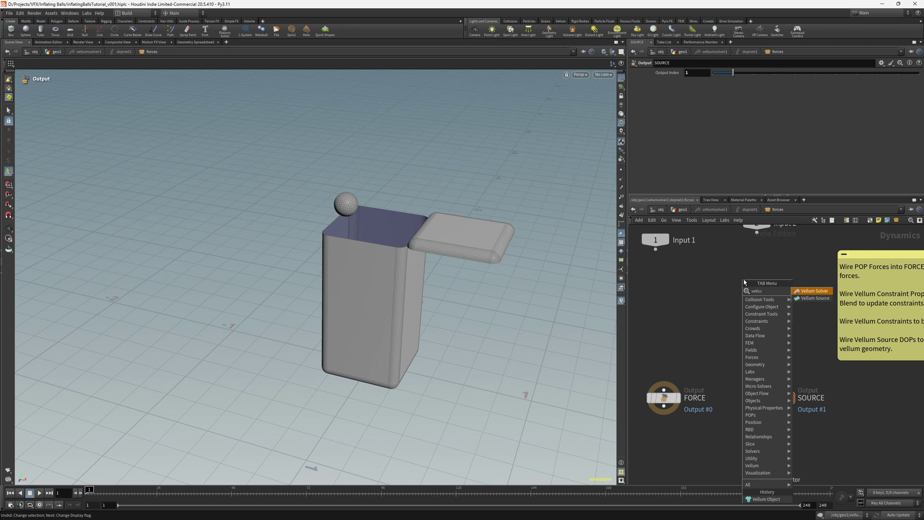
{"action": "key", "text": "Return"}
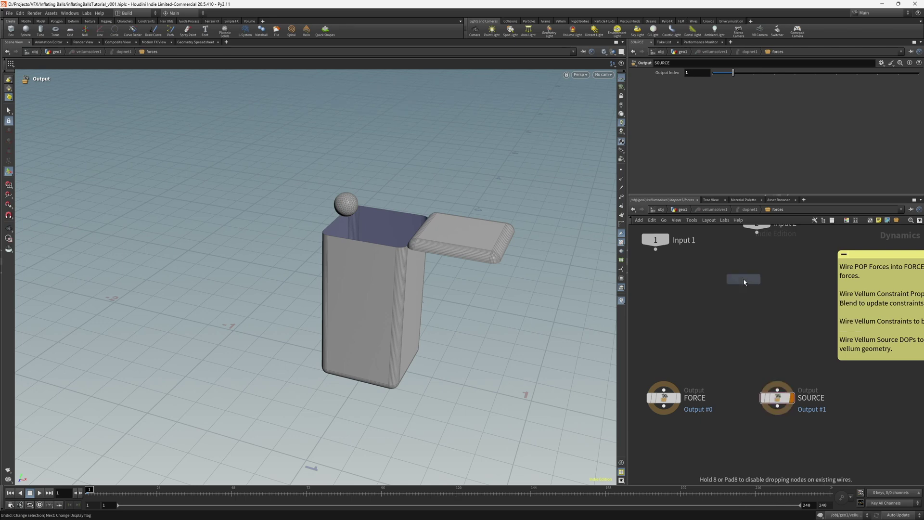
{"action": "left_click", "coordinate": [764, 290]}
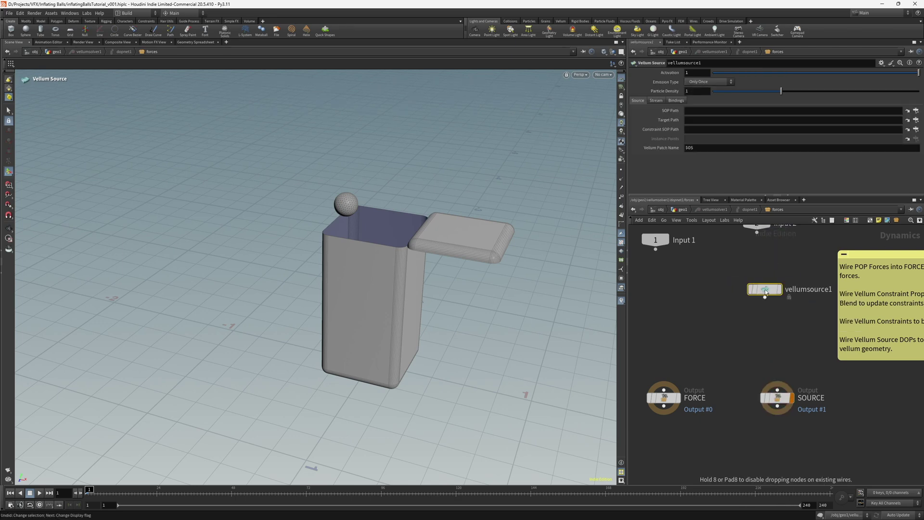
{"action": "left_click", "coordinate": [697, 82]}
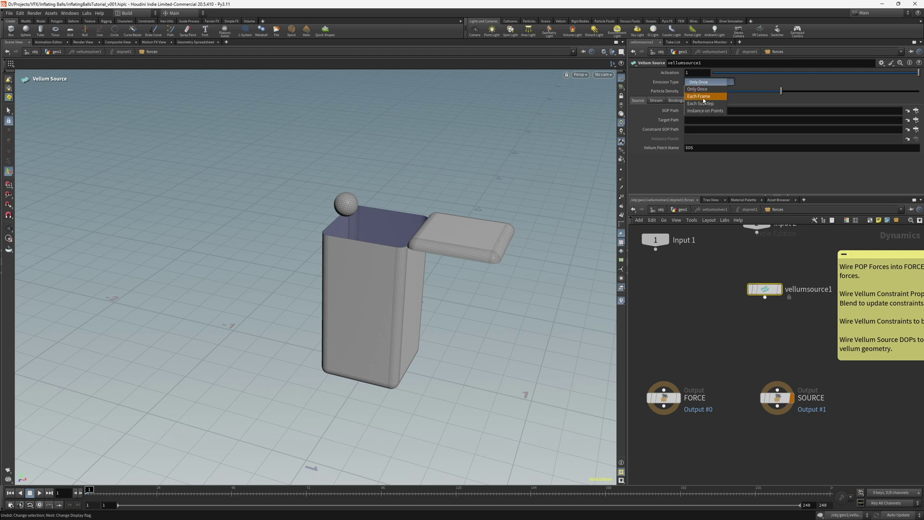
{"action": "left_click", "coordinate": [704, 94]}
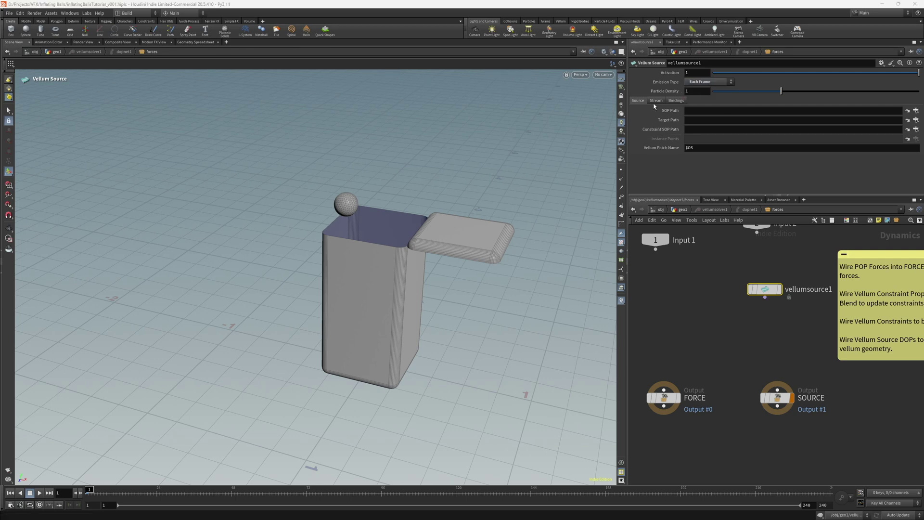
Set the source's SOP path to /obj/geo1/GEO and Constraint SOP to /obj/geo1/CON
{"action": "left_click", "coordinate": [907, 110]}
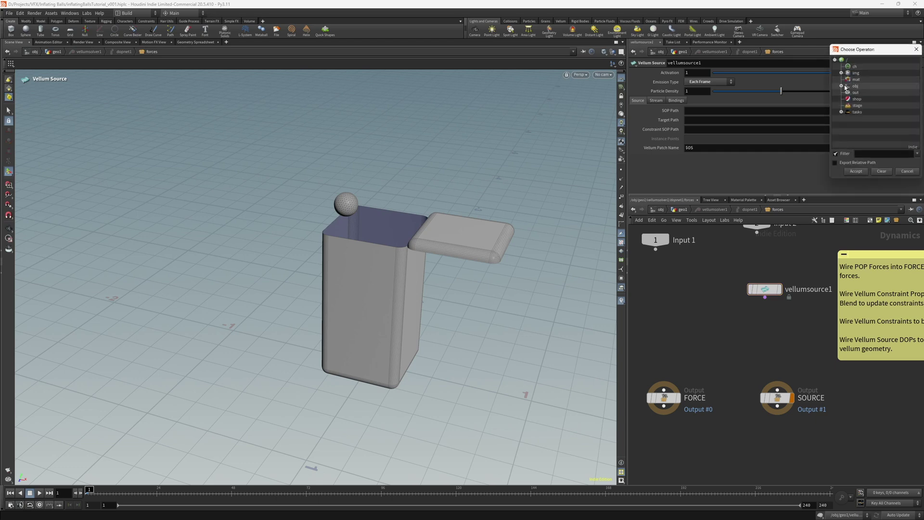
{"action": "left_click", "coordinate": [841, 86]}
{"action": "left_click", "coordinate": [848, 92]}
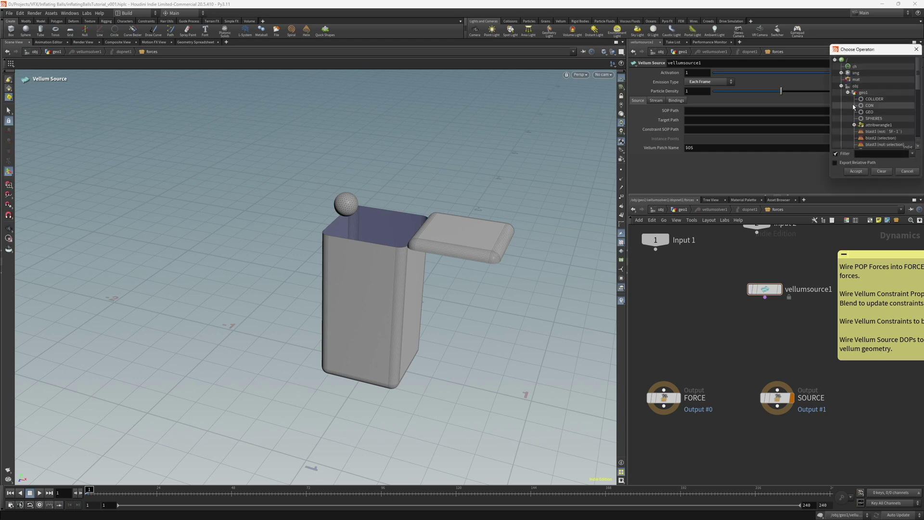
{"action": "left_click", "coordinate": [868, 111]}
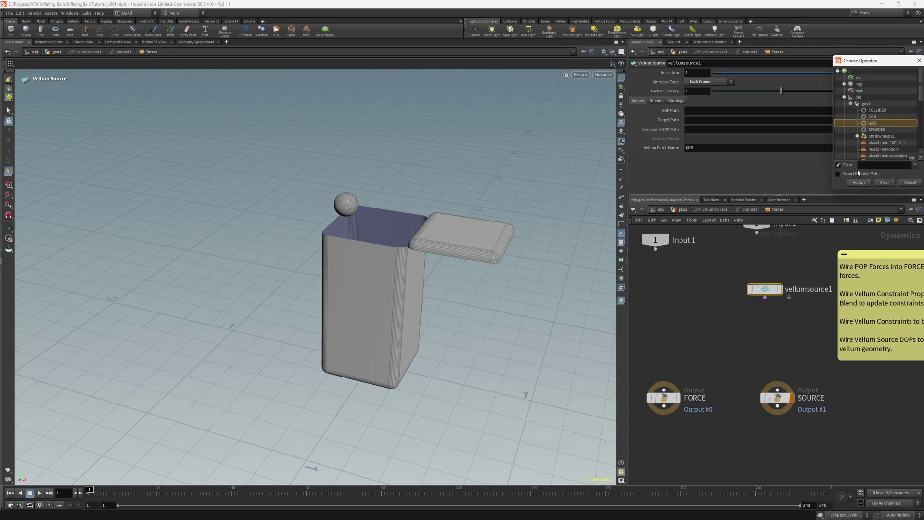
{"action": "left_click", "coordinate": [858, 183]}
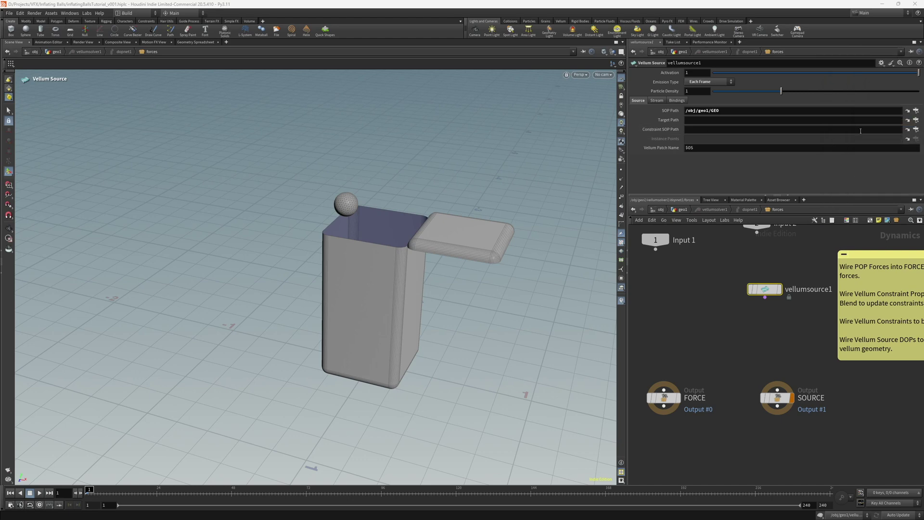
{"action": "left_click", "coordinate": [916, 130]}
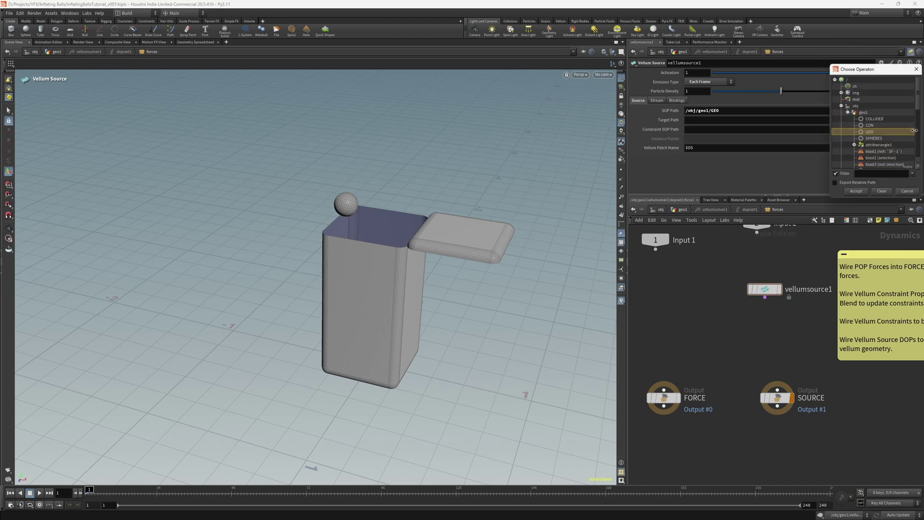
{"action": "left_click", "coordinate": [869, 125]}
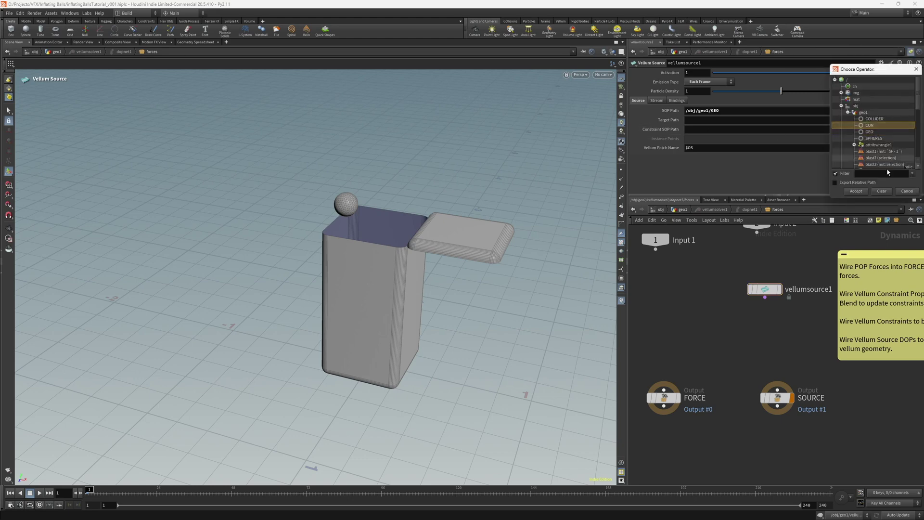
{"action": "left_click", "coordinate": [855, 191]}
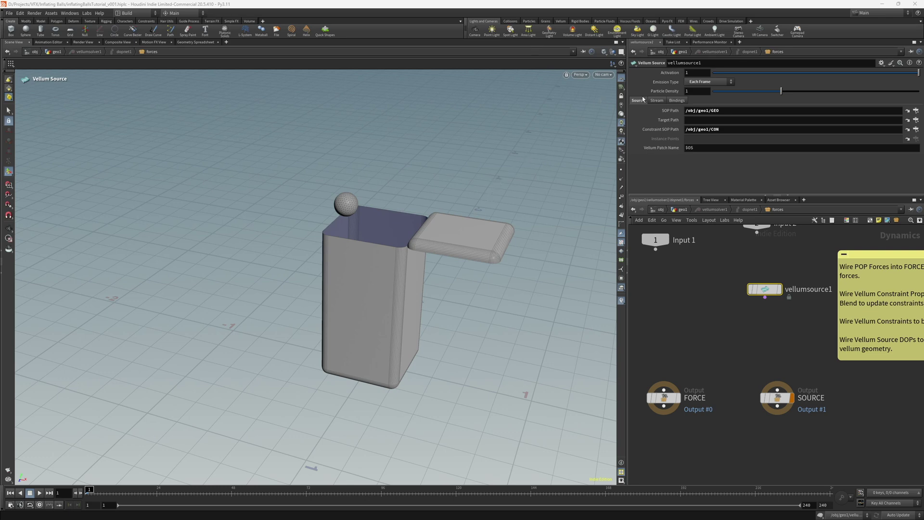
Set vellumsource1's Activation to $FF % 2 == 0 so it emits on even frames
{"action": "left_click", "coordinate": [686, 73]}
{"action": "type", "text": "$FF"}
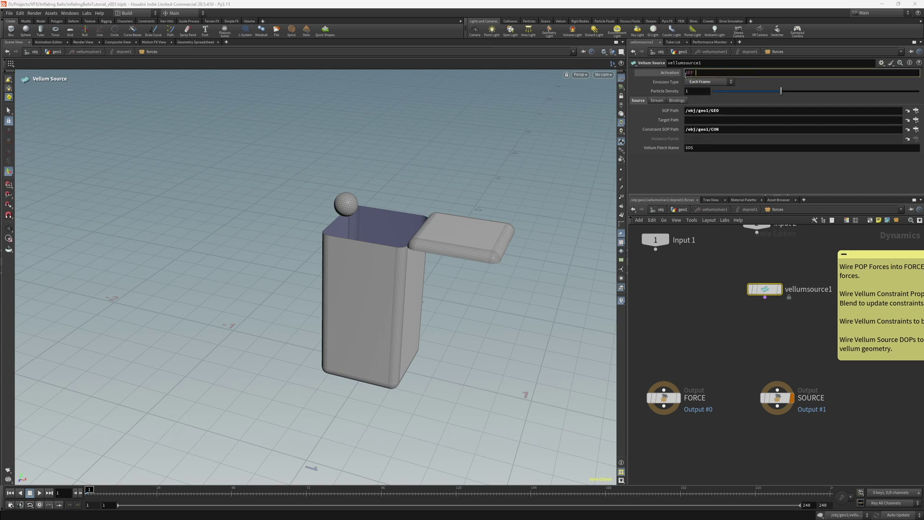
{"action": "type", "text": " % 2 == 0"}
{"action": "key", "text": "Return"}
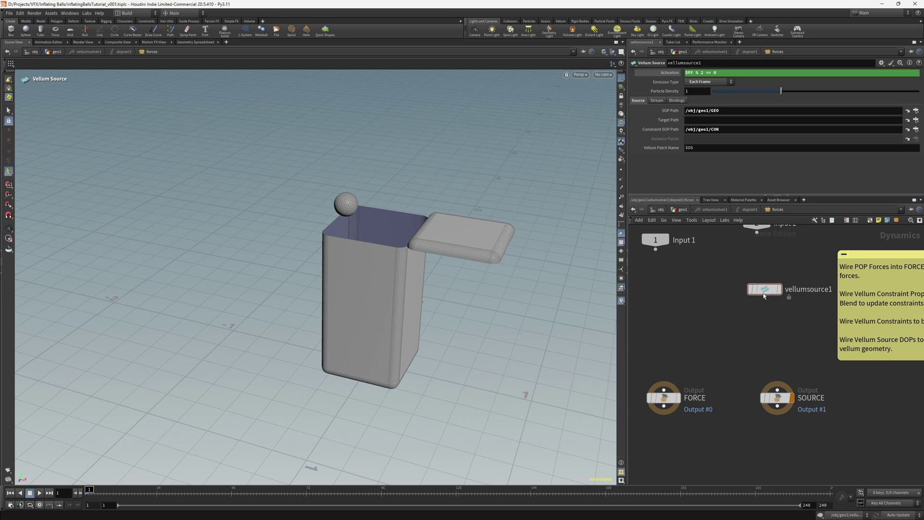
Wire vellumsource1 into the SOURCE output, test the emission, and rewind to frame 1
{"action": "left_click_drag", "start_coordinate": [765, 296], "coordinate": [780, 391]}
{"action": "key", "text": "Up"}
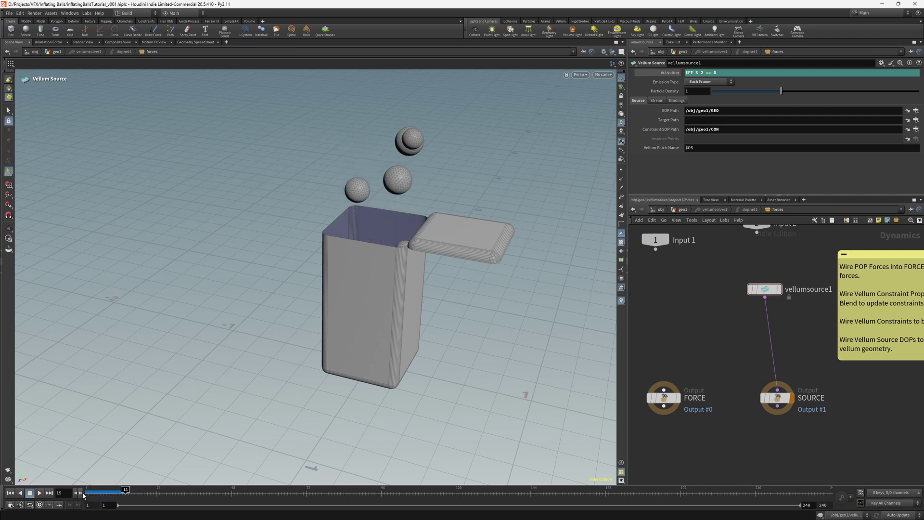
{"action": "left_click", "coordinate": [10, 492]}
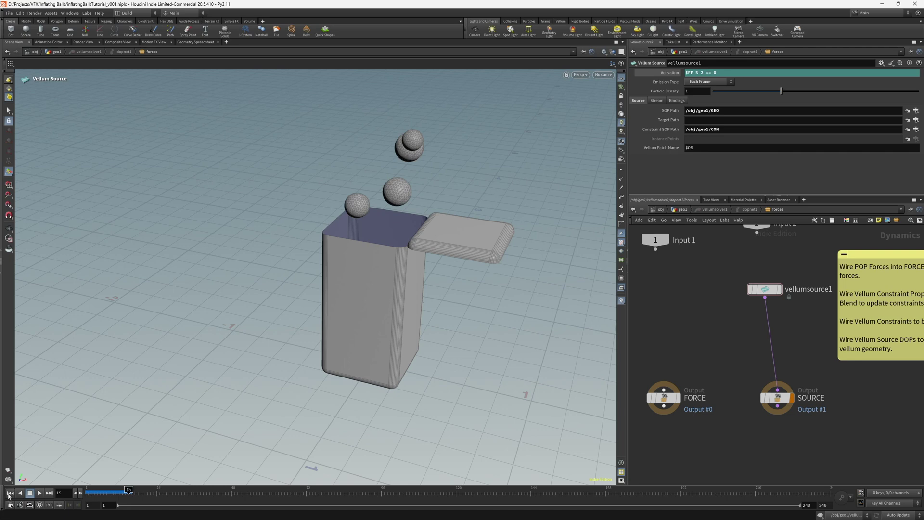
Return to geo1, play the sim to frame 71 as spheres pile up, then rewind to frame 1
{"action": "left_click", "coordinate": [682, 210]}
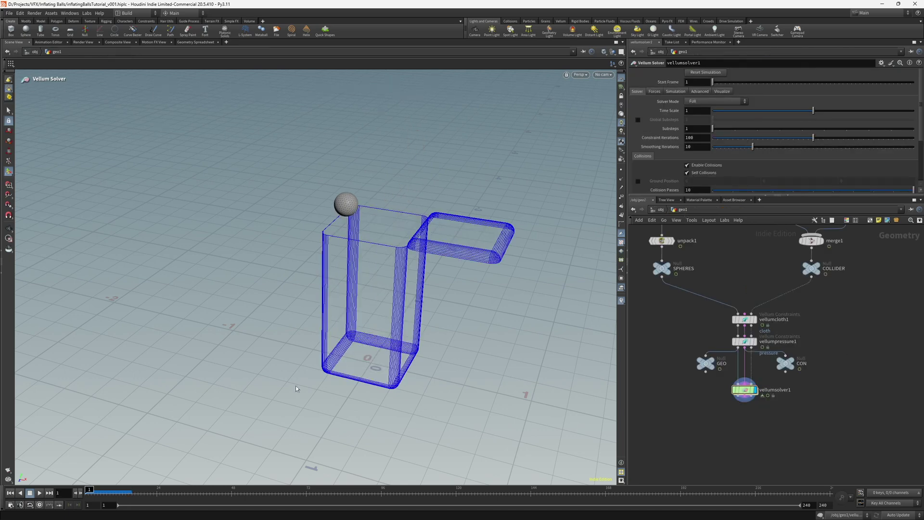
{"action": "left_click", "coordinate": [39, 493]}
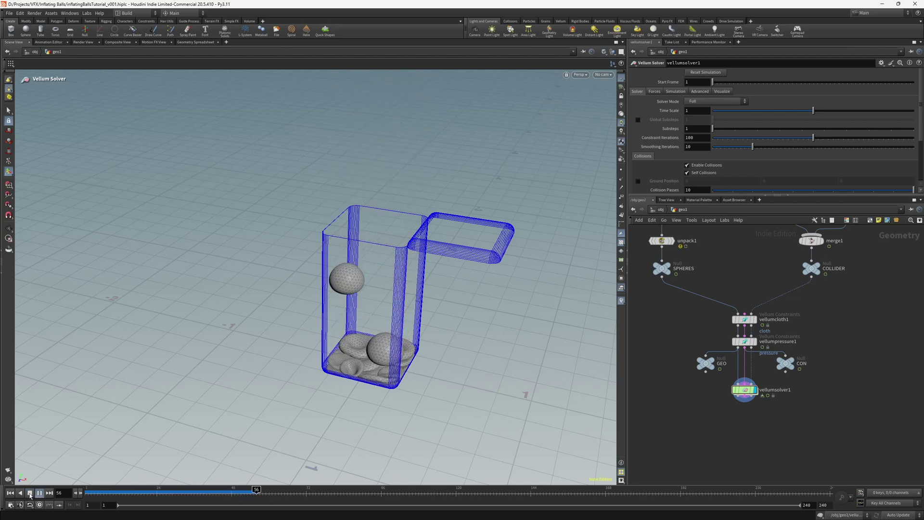
{"action": "left_click", "coordinate": [30, 493]}
{"action": "key", "text": "Escape"}
{"action": "left_click_drag", "start_coordinate": [357, 346], "coordinate": [362, 328]}
{"action": "key", "text": "Return"}
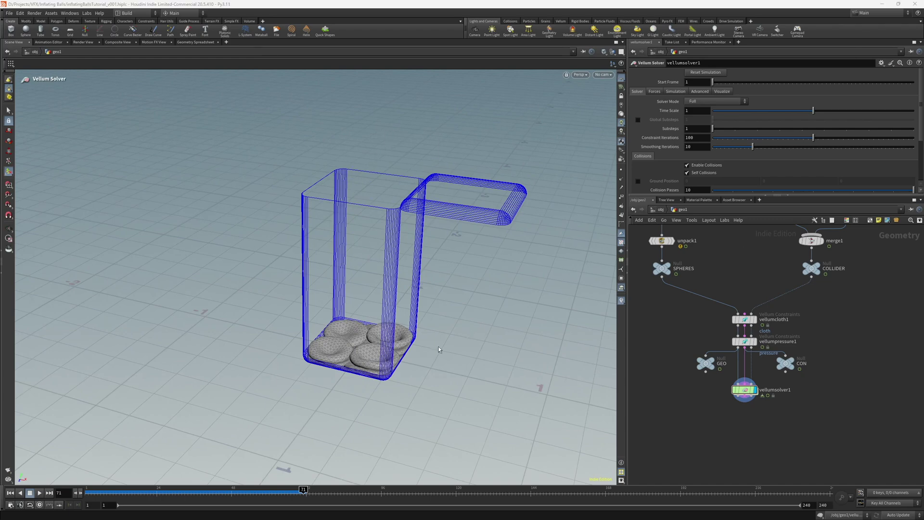
{"action": "left_click", "coordinate": [10, 493]}
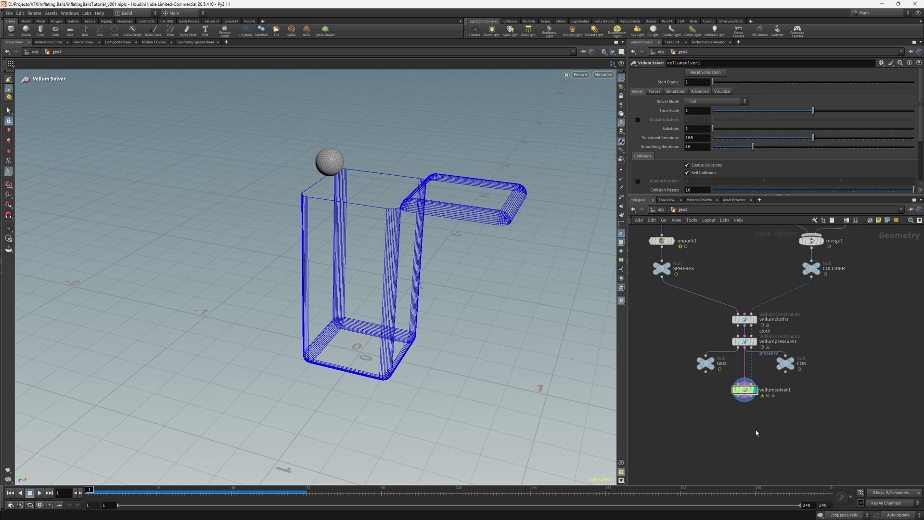
Set vellumcloth1's Damping Ratio to 0.05
{"action": "left_click", "coordinate": [742, 321]}
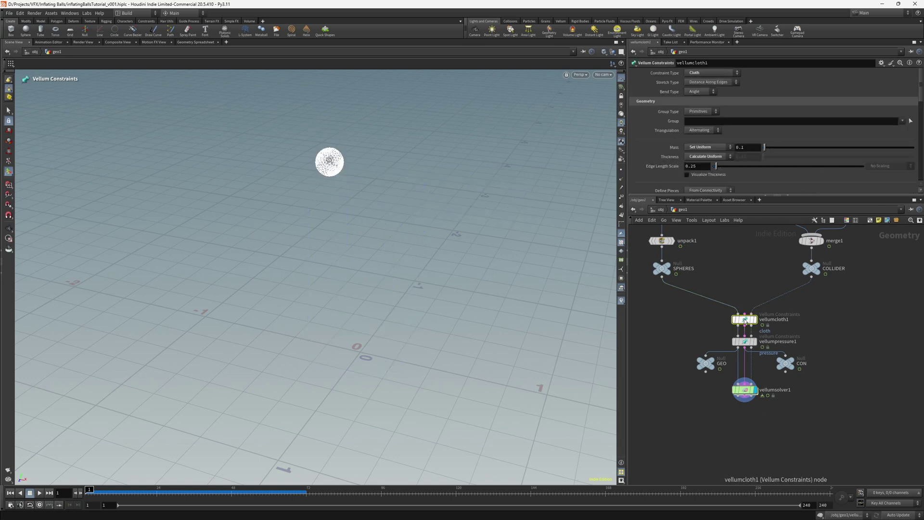
{"action": "scroll", "coordinate": [687, 170], "scroll_direction": "down", "scroll_amount": 5}
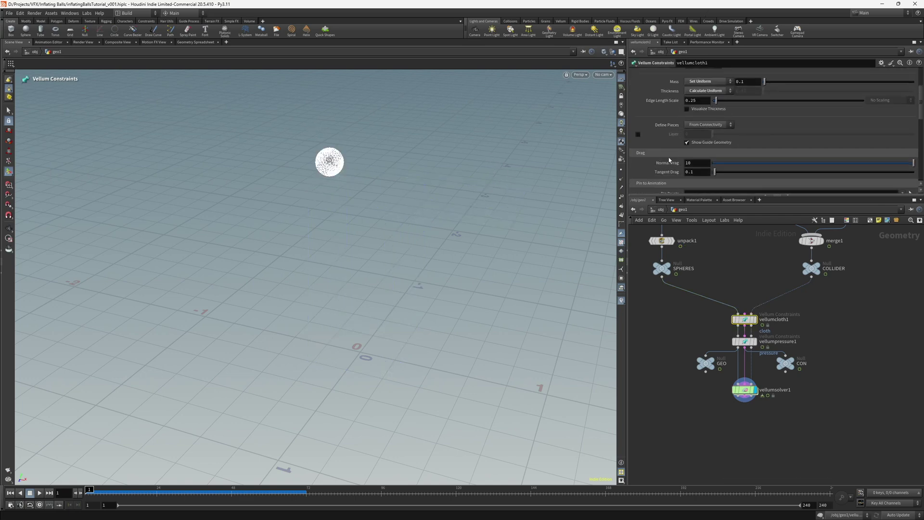
{"action": "scroll", "coordinate": [666, 157], "scroll_direction": "down", "scroll_amount": 2}
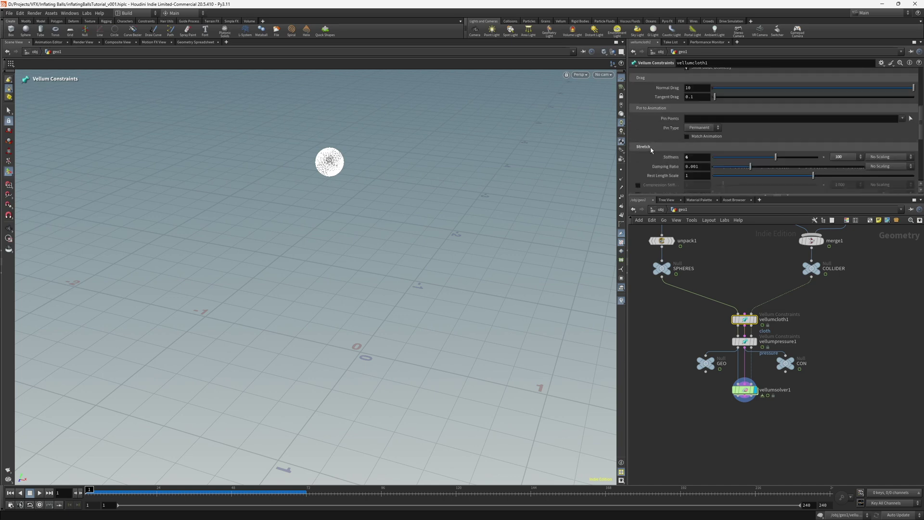
{"action": "scroll", "coordinate": [648, 150], "scroll_direction": "down", "scroll_amount": 1}
{"action": "left_click", "coordinate": [707, 147]}
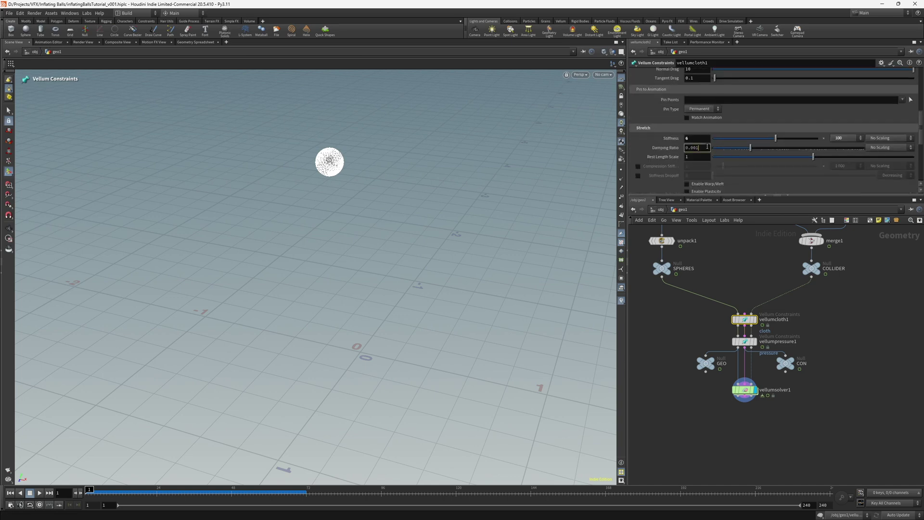
{"action": "key", "text": "BackSpace"}
{"action": "key", "text": "BackSpace"}
{"action": "type", "text": "5"}
{"action": "key", "text": "Return"}
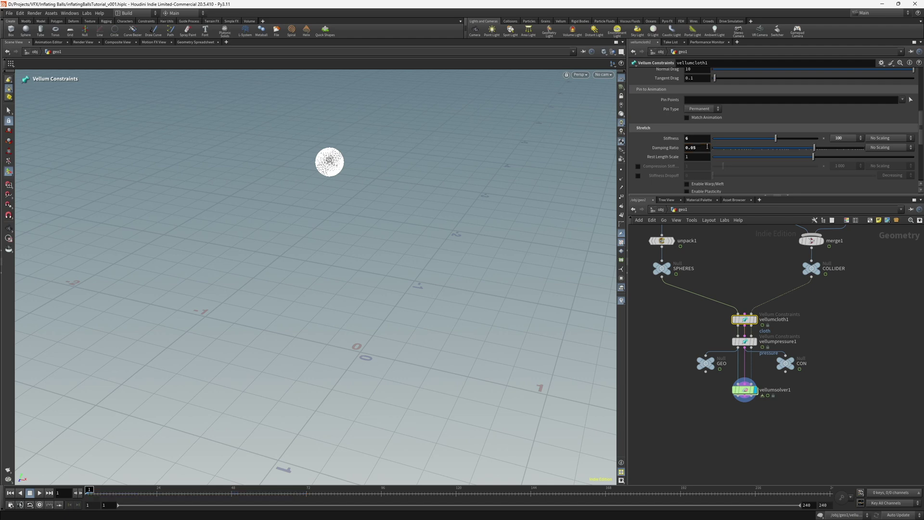
Give vellumpressure1 stretch stiffness 1 with a 1e+8 multiplier and damping ratio 0.05
{"action": "left_click", "coordinate": [747, 342]}
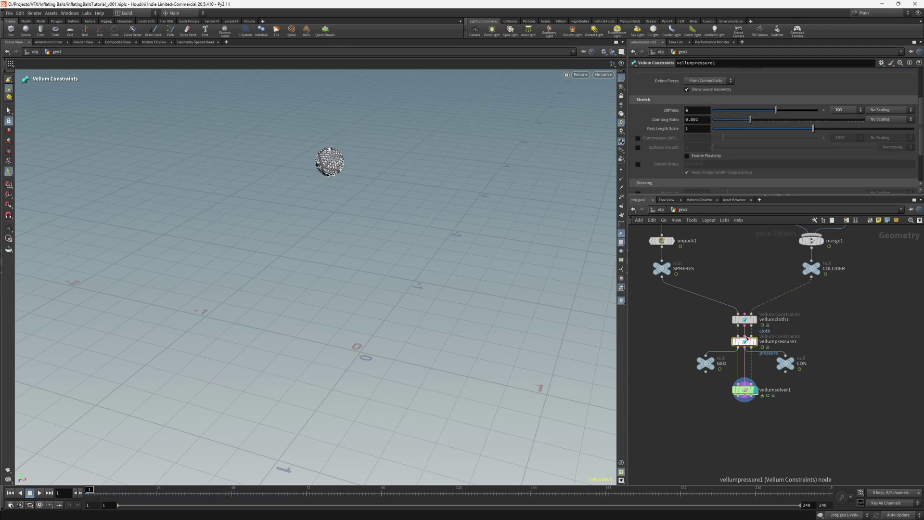
{"action": "scroll", "coordinate": [669, 156], "scroll_direction": "down", "scroll_amount": 1}
{"action": "scroll", "coordinate": [678, 120], "scroll_direction": "up", "scroll_amount": 1}
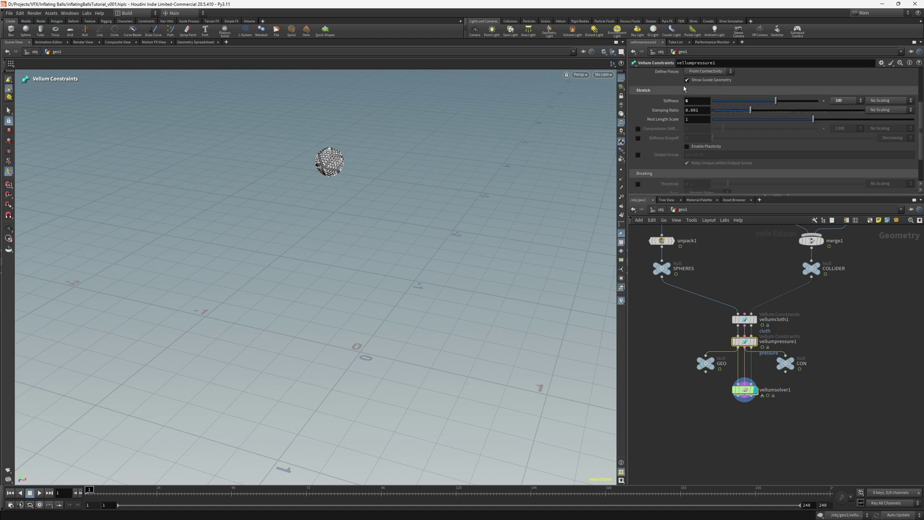
{"action": "left_click", "coordinate": [848, 102]}
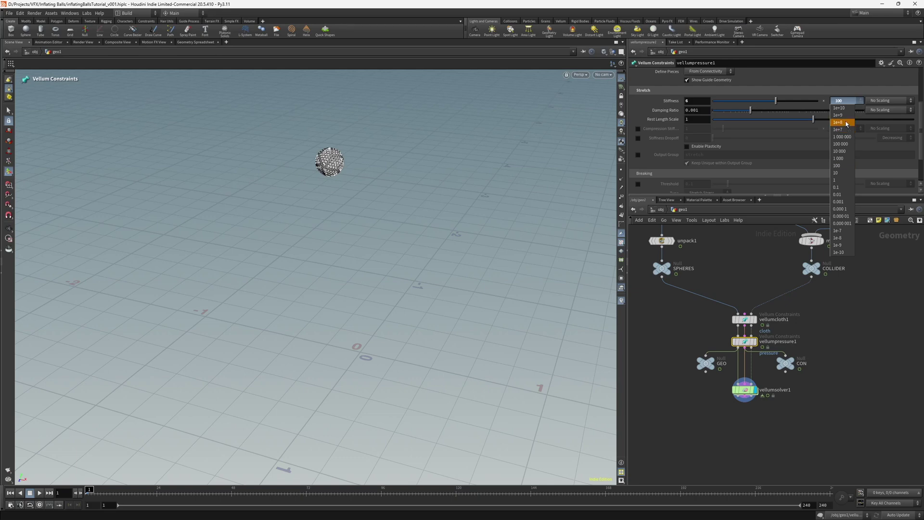
{"action": "left_click", "coordinate": [846, 123]}
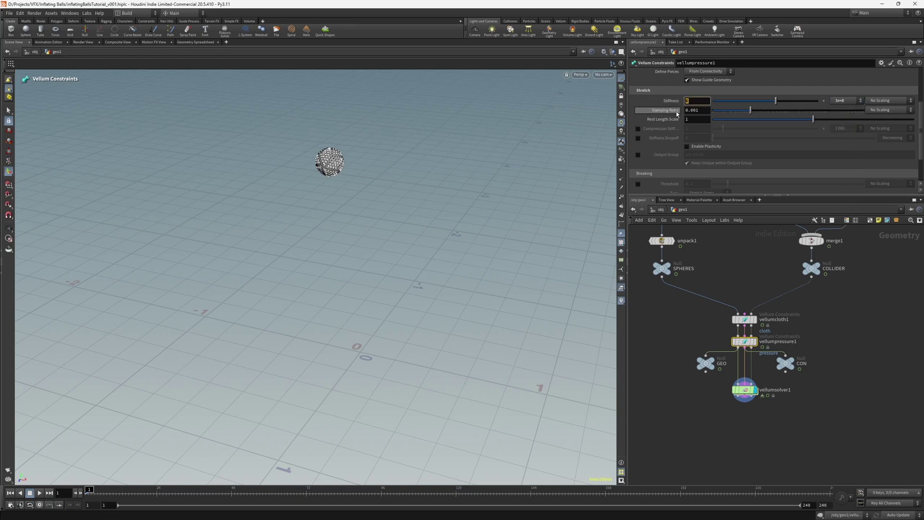
{"action": "mouse_move", "coordinate": [677, 113]}
{"action": "type", "text": "1"}
{"action": "key", "text": "Return"}
{"action": "left_click", "coordinate": [696, 110]}
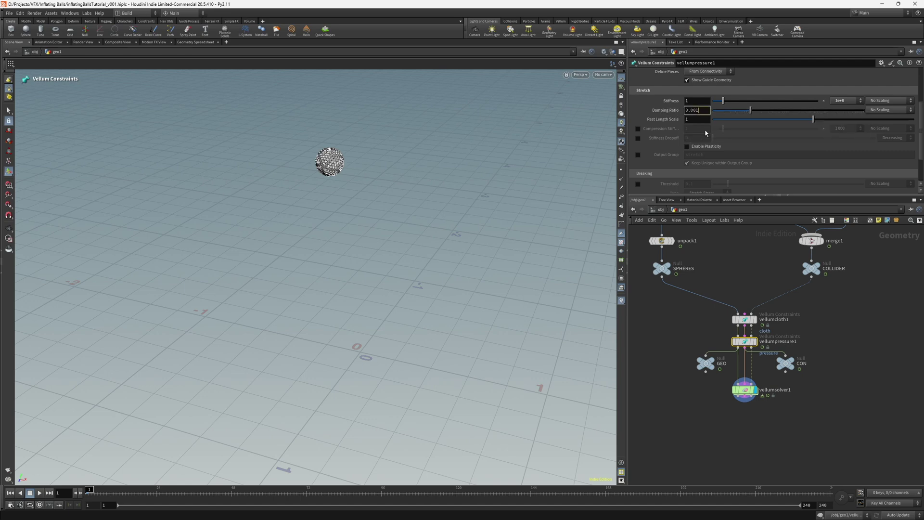
{"action": "type", "text": "0.05"}
{"action": "key", "text": "Return"}
On vellumsolver1's Solver tab, enter Time Scale 0.5 and Substeps 4
{"action": "mouse_move", "coordinate": [746, 391]}
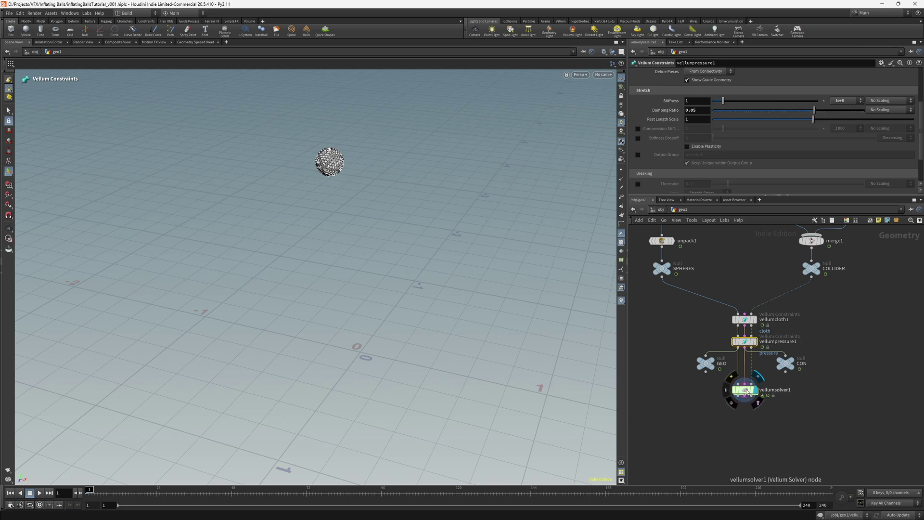
{"action": "left_click", "coordinate": [746, 391]}
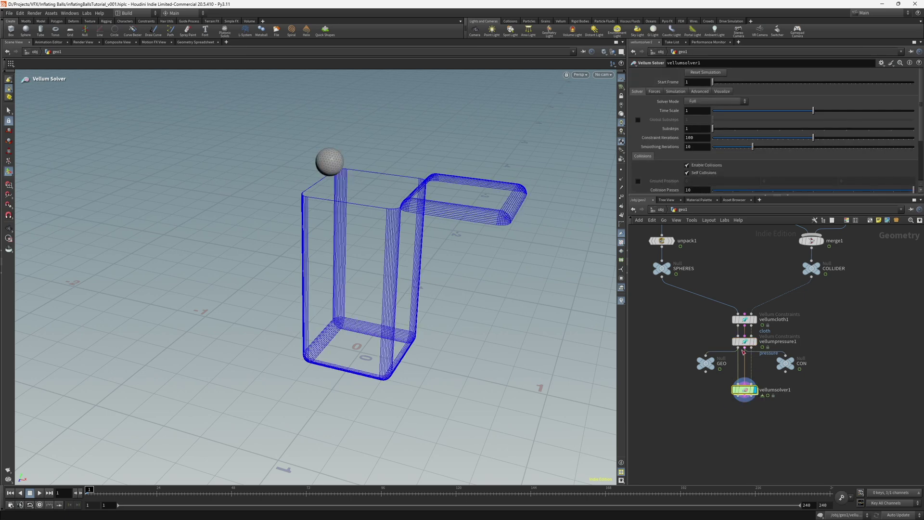
{"action": "left_click", "coordinate": [696, 110]}
{"action": "type", "text": "0.5"}
{"action": "key", "text": "Return"}
{"action": "left_click", "coordinate": [698, 128]}
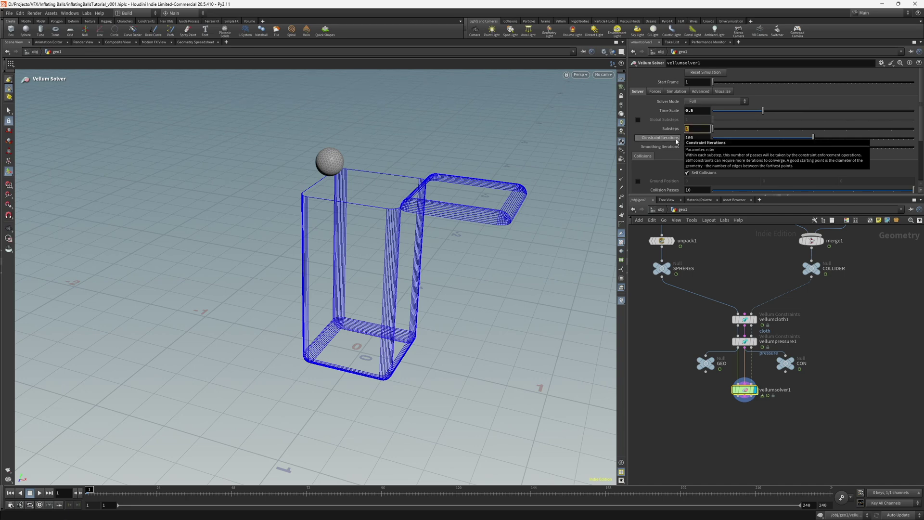
{"action": "type", "text": "4"}
{"action": "key", "text": "Return"}
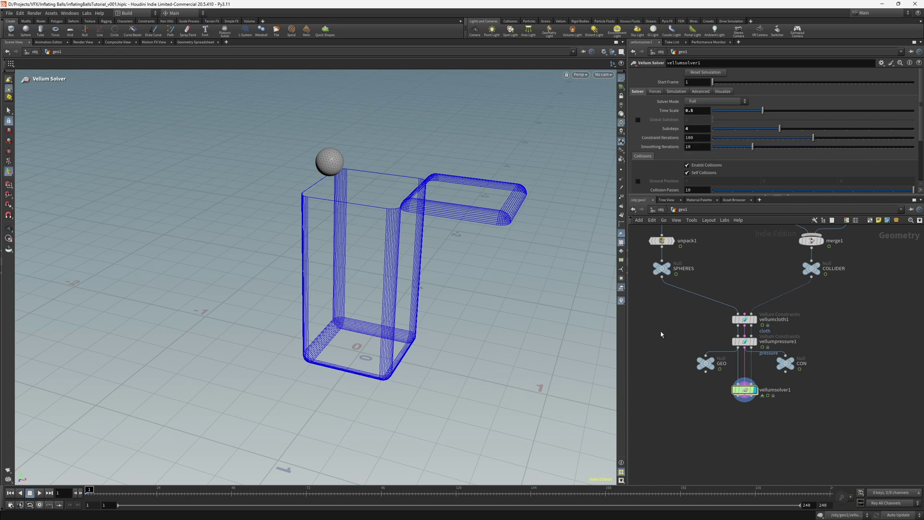
Run the balloon sim to about frame 110, rewind to frame 1, and enlarge the parameter pane
{"action": "left_click", "coordinate": [39, 492]}
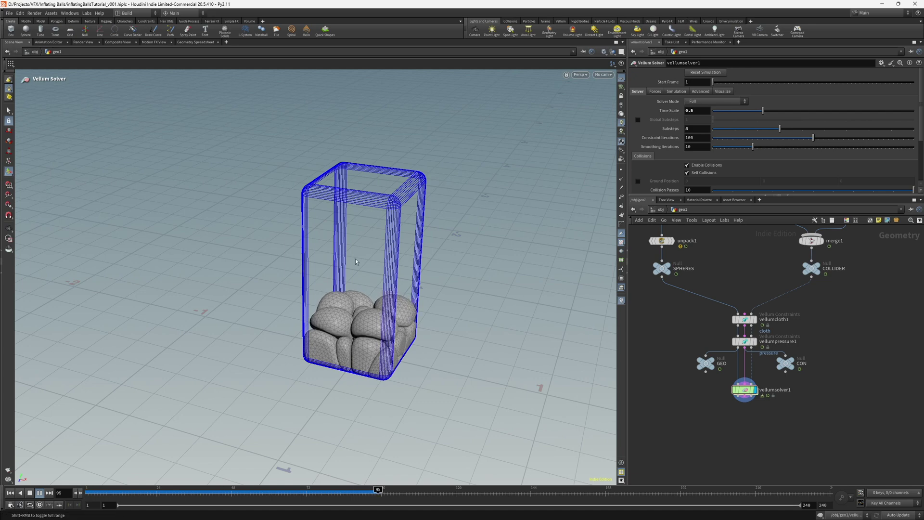
{"action": "left_click", "coordinate": [29, 493]}
{"action": "left_click", "coordinate": [10, 493]}
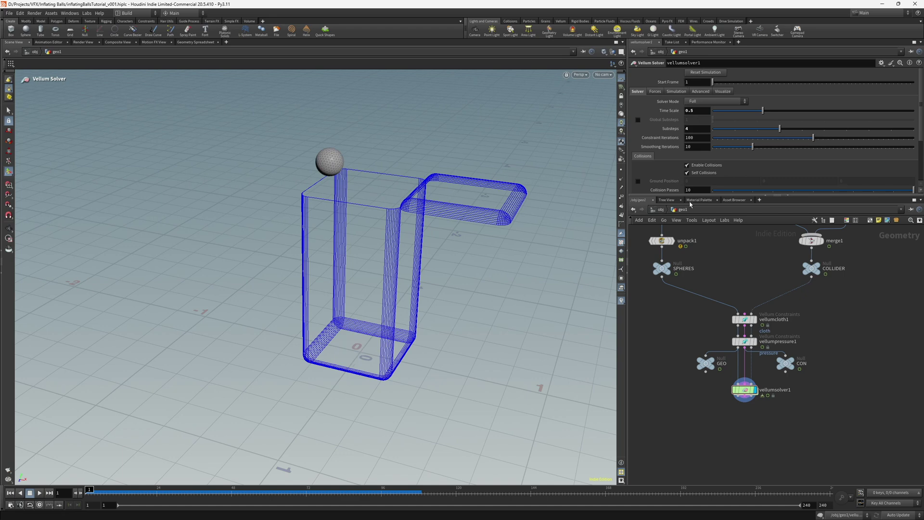
{"action": "left_click_drag", "start_coordinate": [689, 196], "coordinate": [690, 243]}
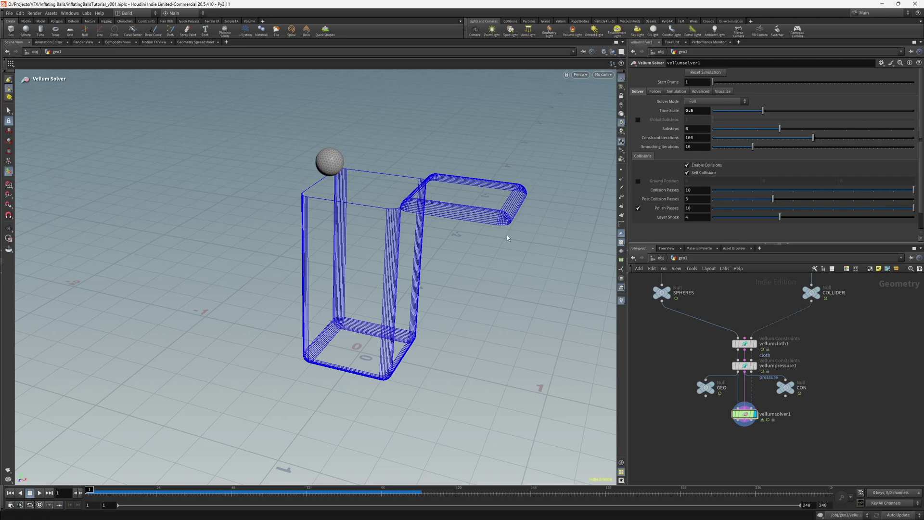
Keyframe Gravity Y at -9.80665 on frame 1 and switch viewport Auto Update to Manual
{"action": "left_click", "coordinate": [656, 92]}
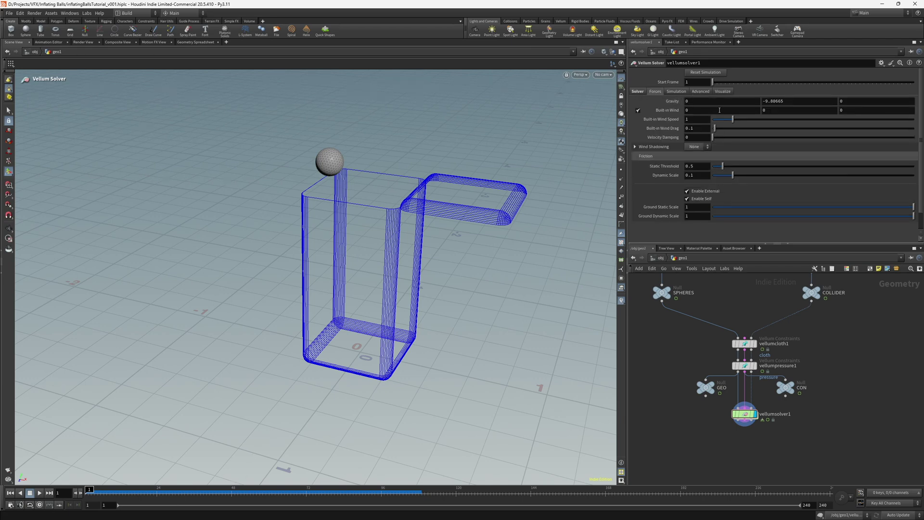
{"action": "right_click", "coordinate": [782, 101]}
{"action": "mouse_move", "coordinate": [794, 119]}
{"action": "left_click", "coordinate": [758, 120]}
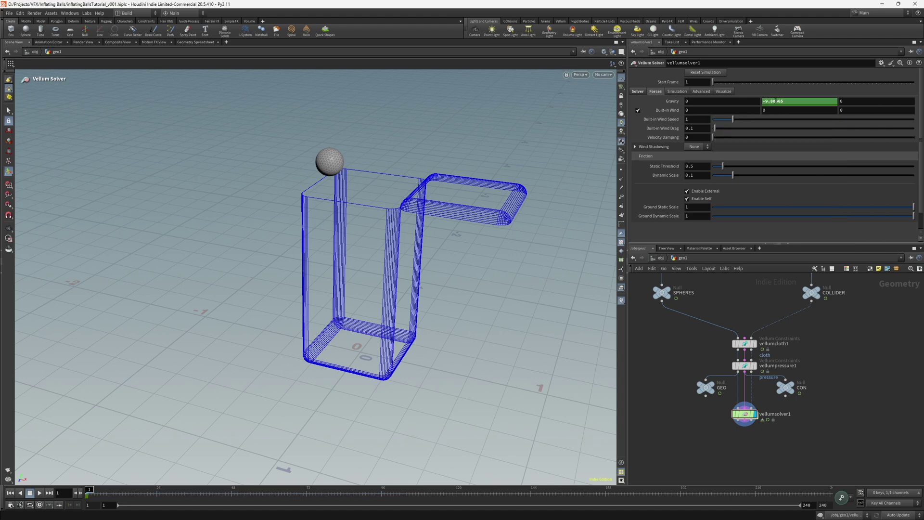
{"action": "left_click", "coordinate": [895, 515]}
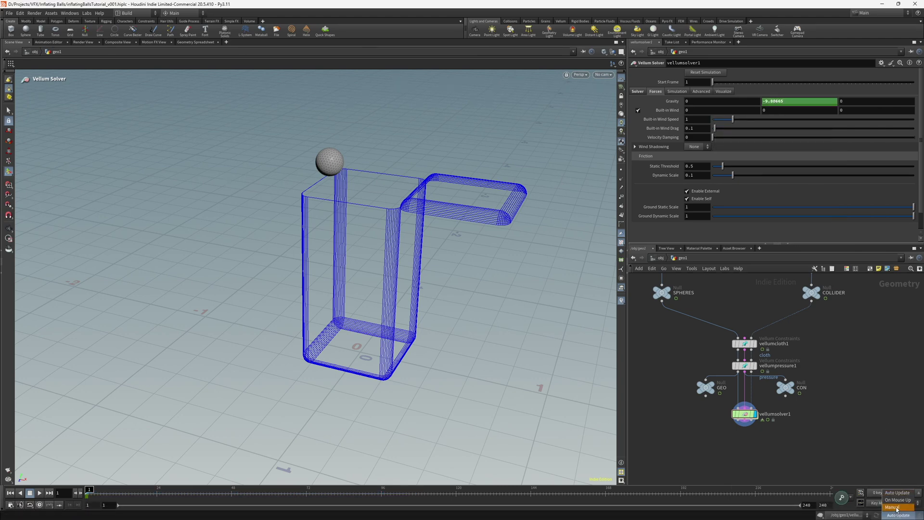
{"action": "left_click", "coordinate": [894, 506]}
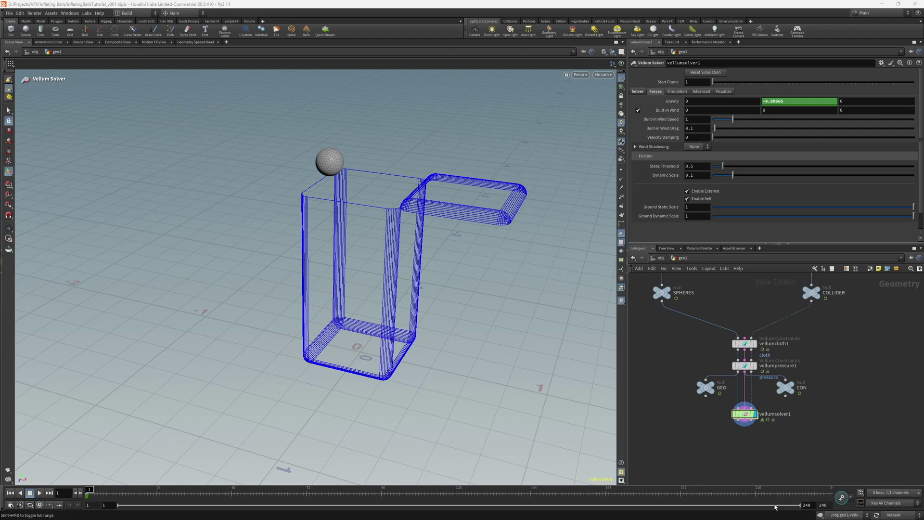
At frame 240, set Gravity Y to 0 and commit it as a keyframe
{"action": "left_click", "coordinate": [831, 495]}
{"action": "left_click", "coordinate": [797, 100]}
{"action": "type", "text": "0"}
{"action": "key", "text": "Return"}
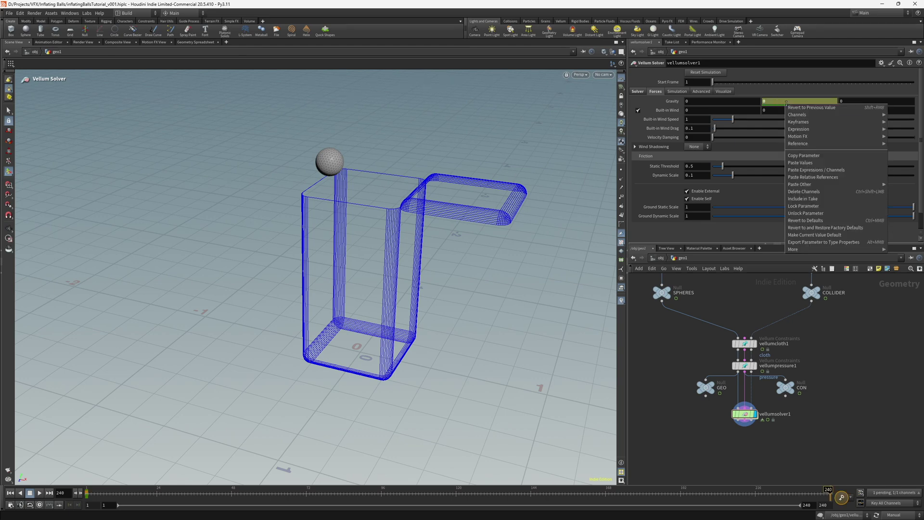
{"action": "mouse_move", "coordinate": [810, 123]}
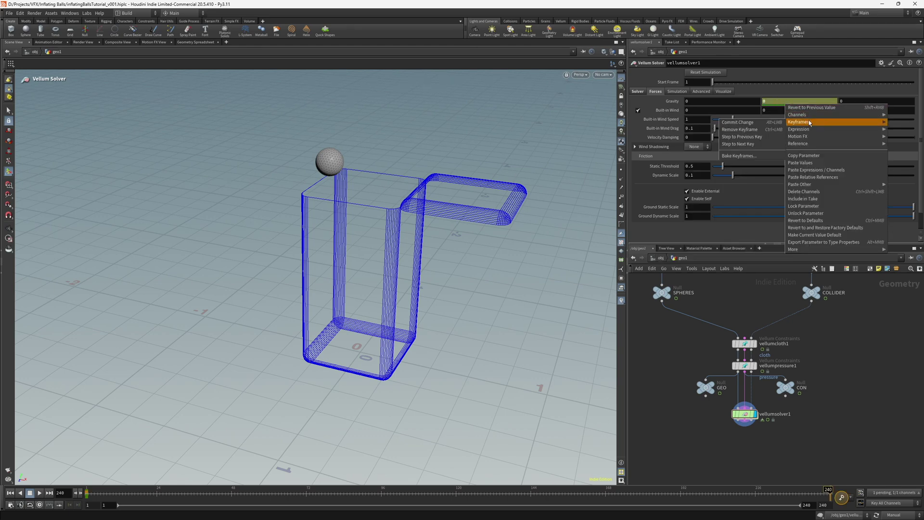
{"action": "left_click", "coordinate": [774, 123]}
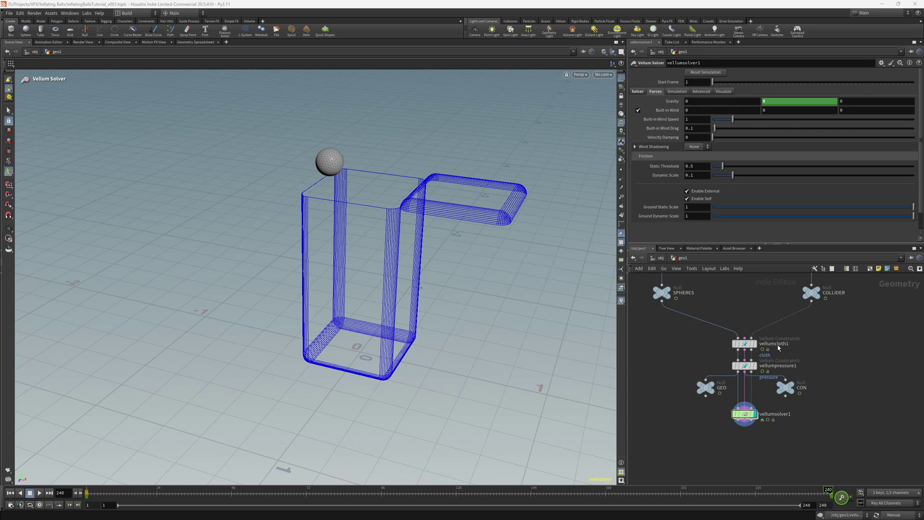
{"action": "left_click", "coordinate": [745, 366]}
Enable the Stretch Output Group on vellumpressure1 and name it pStretch
{"action": "scroll", "coordinate": [674, 171], "scroll_direction": "down", "scroll_amount": 2}
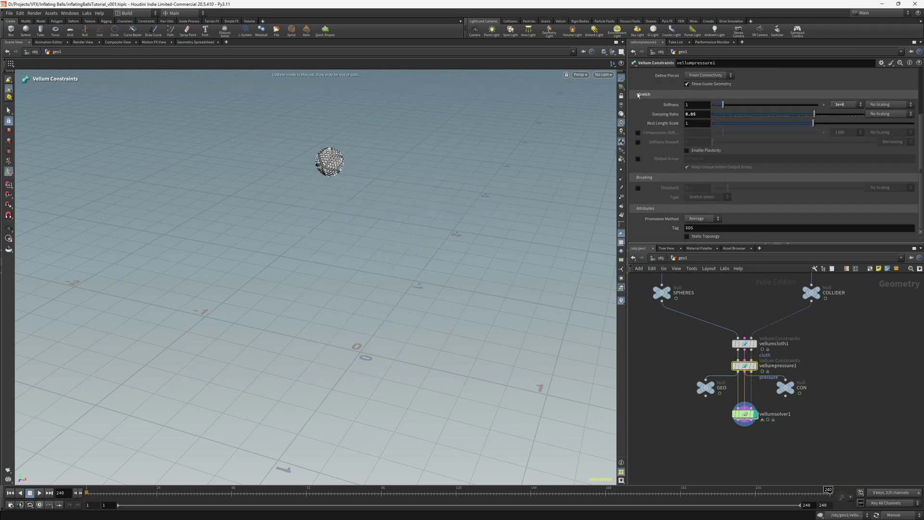
{"action": "left_click", "coordinate": [638, 159]}
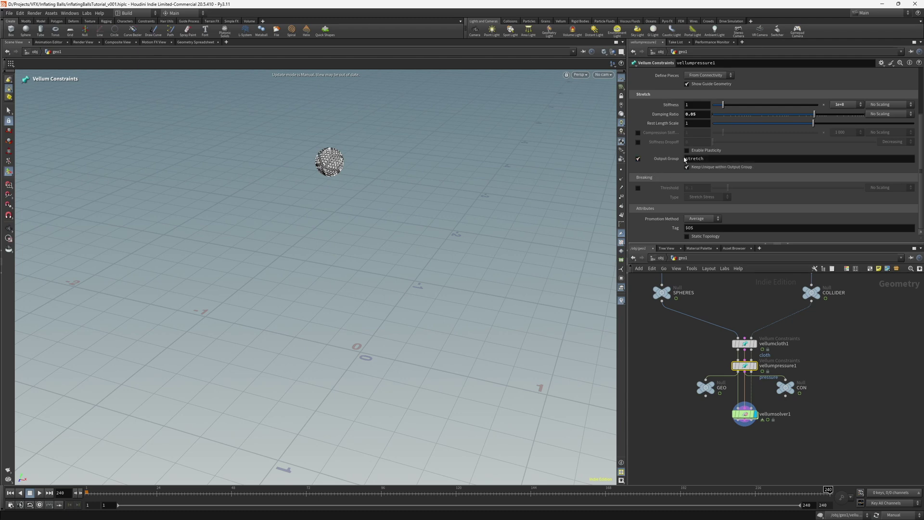
{"action": "left_click", "coordinate": [685, 158]}
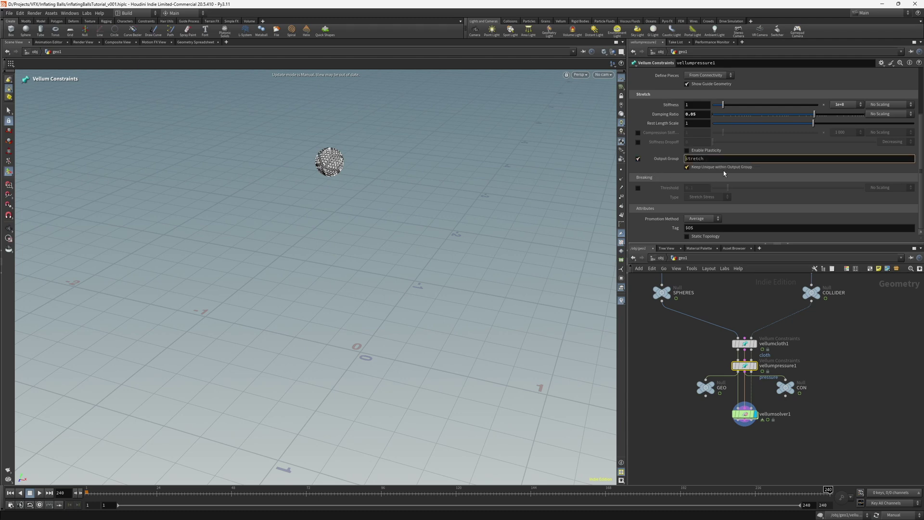
{"action": "type", "text": "p"}
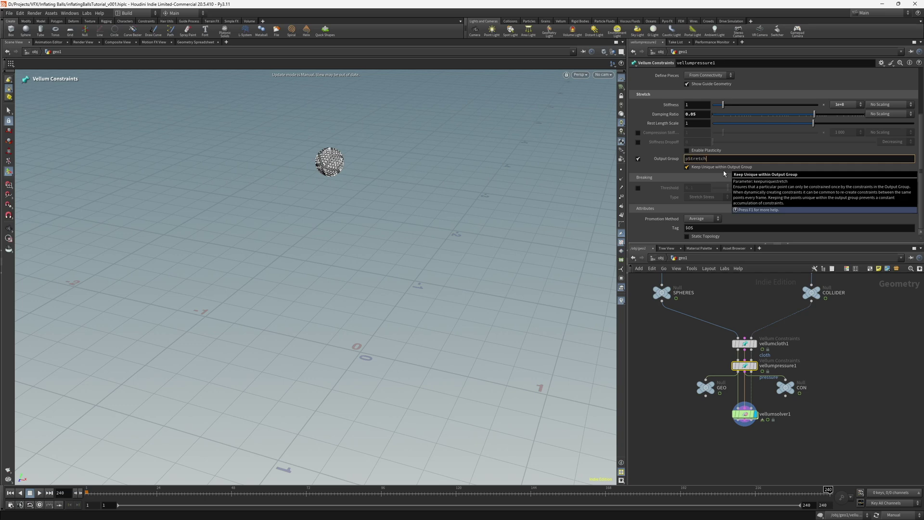
{"action": "key", "text": "End"}
{"action": "key", "text": "Return"}
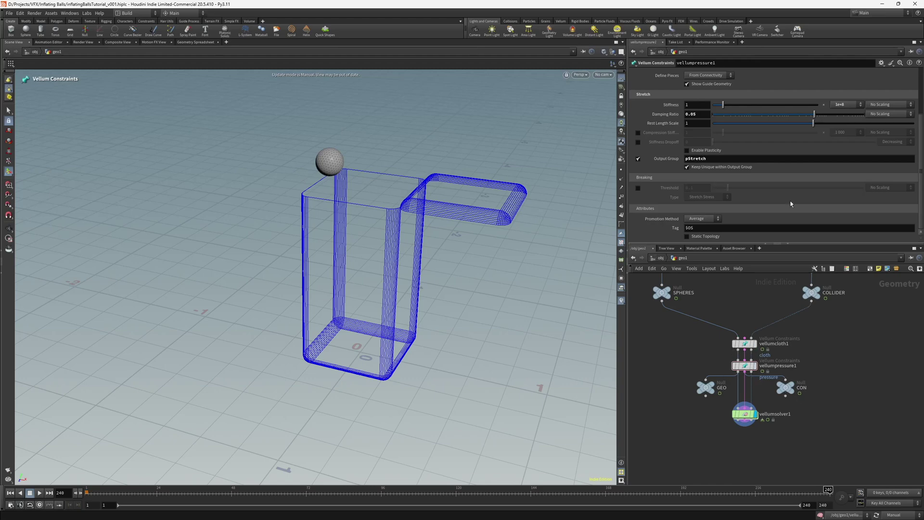
{"action": "left_click", "coordinate": [715, 159]}
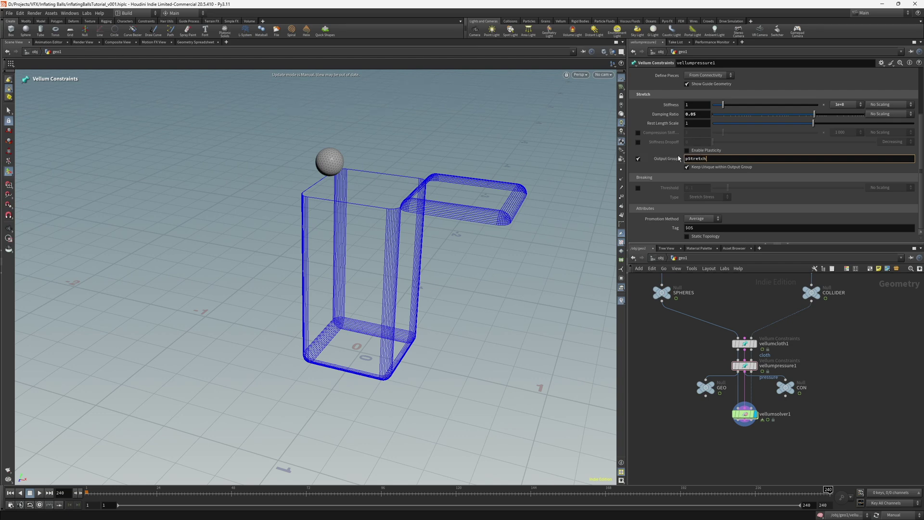
{"action": "middle_click_drag", "start_coordinate": [797, 429], "coordinate": [798, 405]}
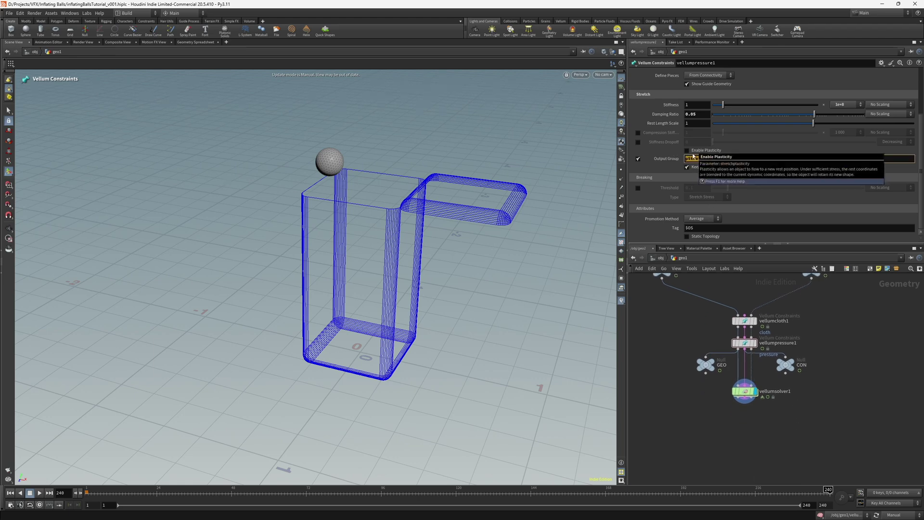
Inside the solver's forces network, add a Vellum Constraint Properties node
{"action": "double_click", "coordinate": [746, 392]}
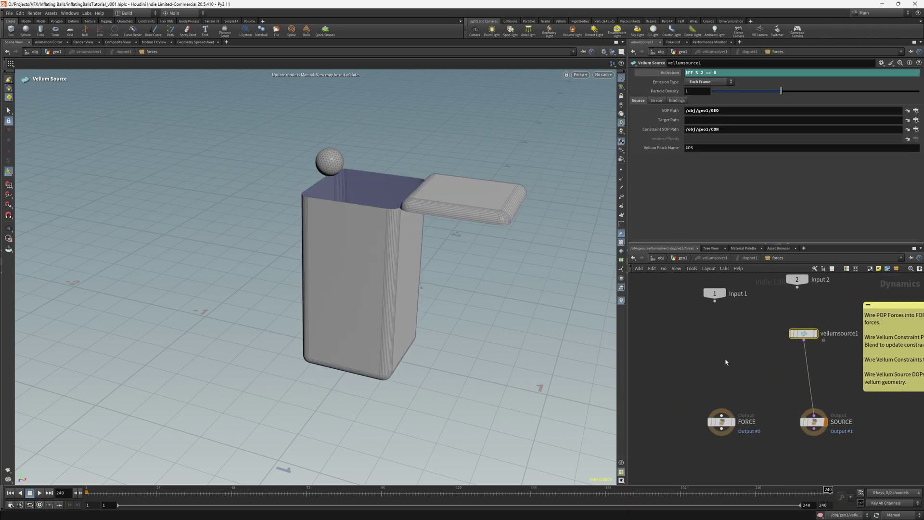
{"action": "key", "text": "Tab"}
{"action": "type", "text": "vellumc"}
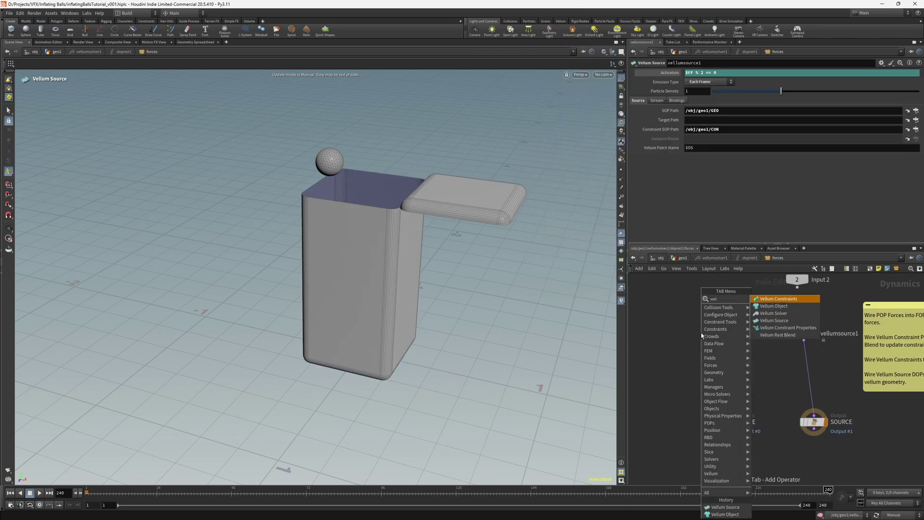
{"action": "key", "text": "Down"}
{"action": "key", "text": "Return"}
{"action": "left_click", "coordinate": [715, 339]}
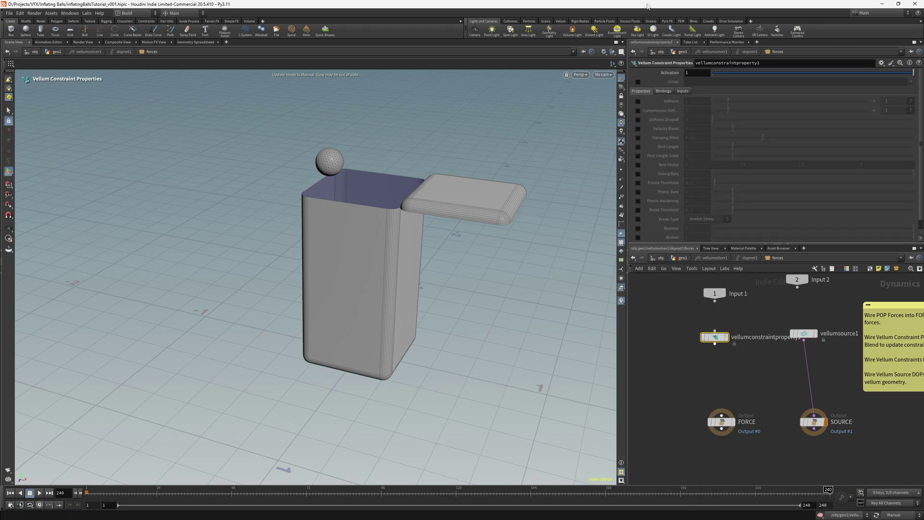
Restrict the node to the pStretch group and enable the Rest Length Scale override
{"action": "left_click", "coordinate": [638, 82]}
{"action": "left_click", "coordinate": [699, 80]}
{"action": "type", "text": "pStretch"}
{"action": "key", "text": "Return"}
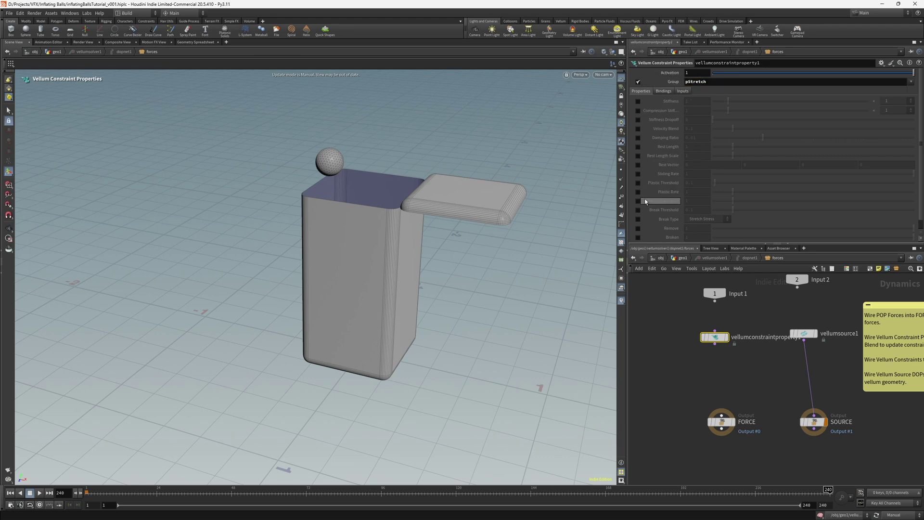
{"action": "left_click", "coordinate": [638, 156]}
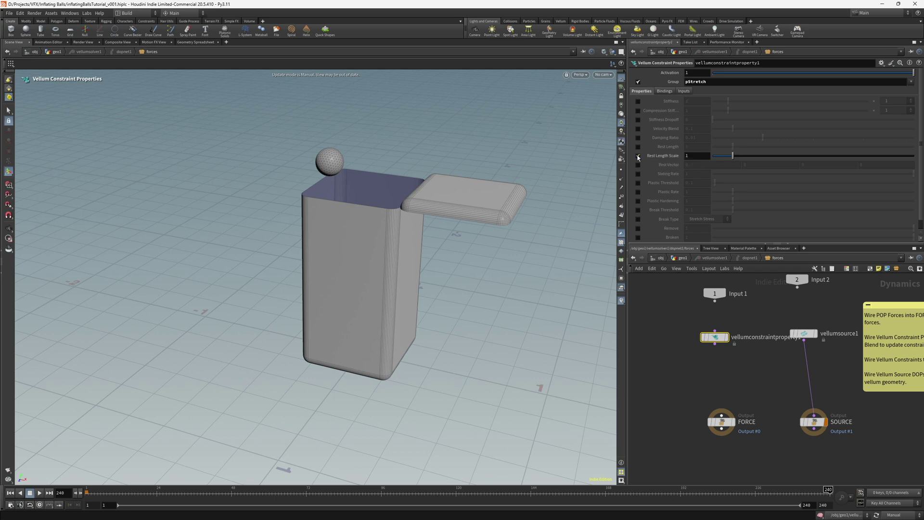
Keyframe Rest Length Scale at 1 on frame 36 and 3.5 on frame 240
{"action": "left_click", "coordinate": [195, 494]}
{"action": "right_click", "coordinate": [693, 155]}
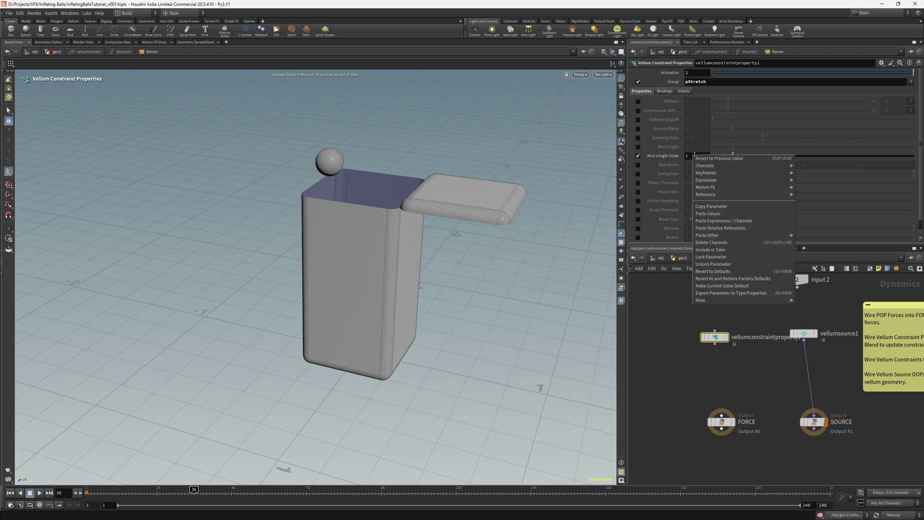
{"action": "mouse_move", "coordinate": [721, 175]}
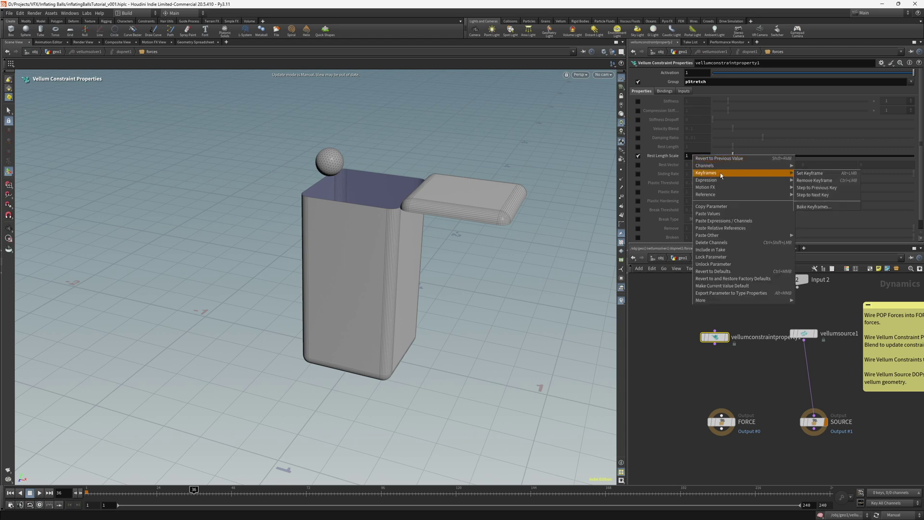
{"action": "left_click", "coordinate": [845, 172]}
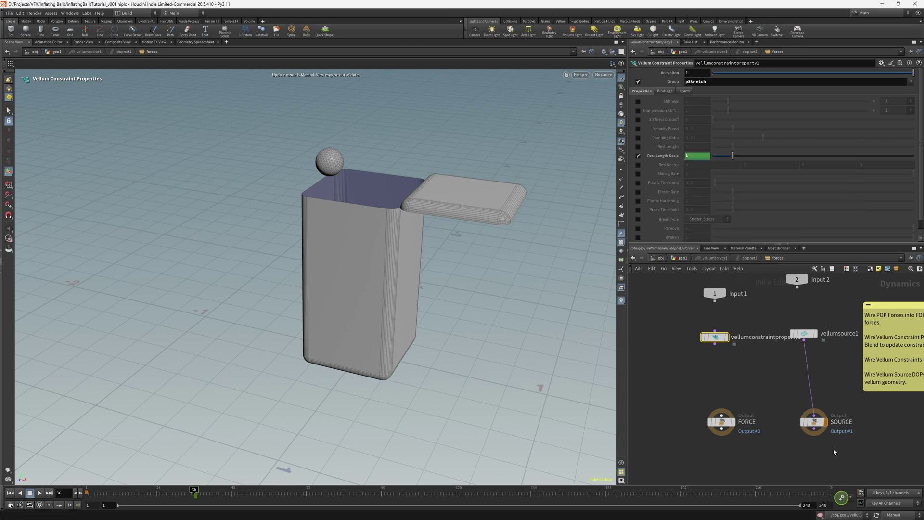
{"action": "left_click", "coordinate": [828, 492]}
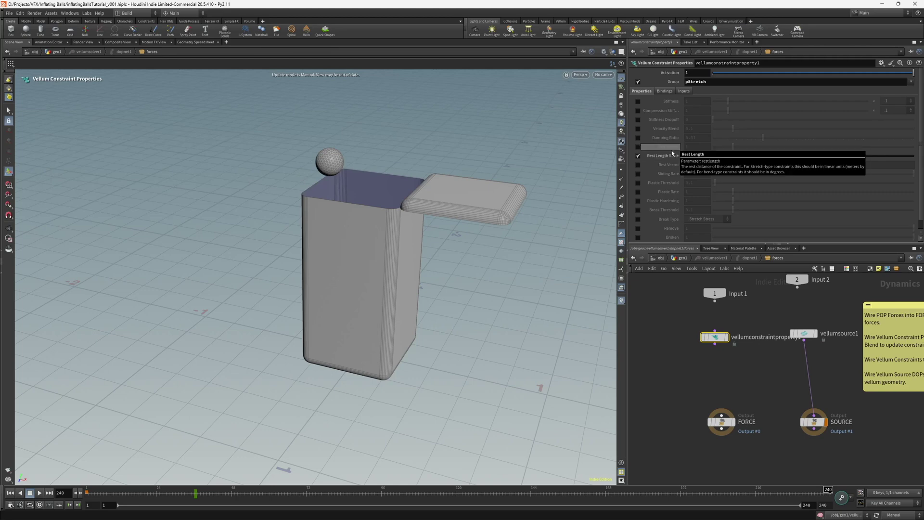
{"action": "type", "text": "3.5"}
{"action": "key", "text": "Return"}
{"action": "right_click", "coordinate": [704, 153]}
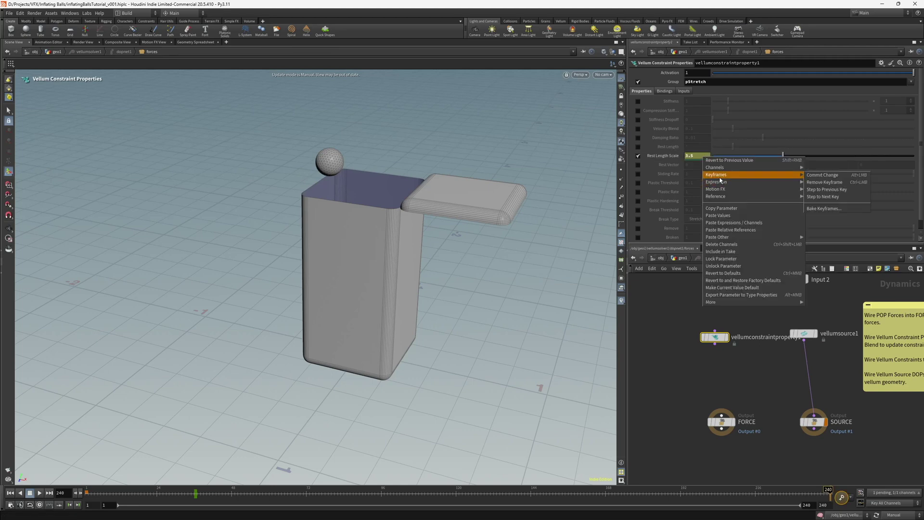
{"action": "left_click", "coordinate": [823, 172]}
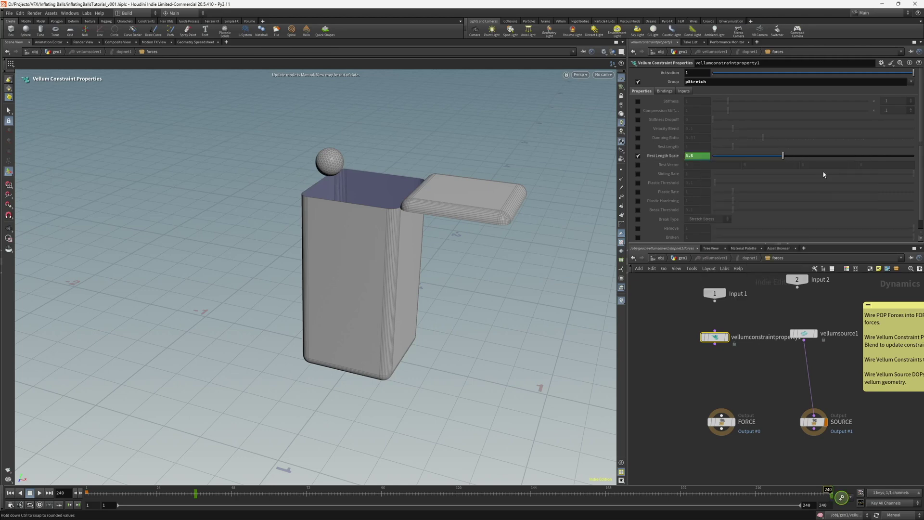
{"action": "left_click", "coordinate": [665, 367]}
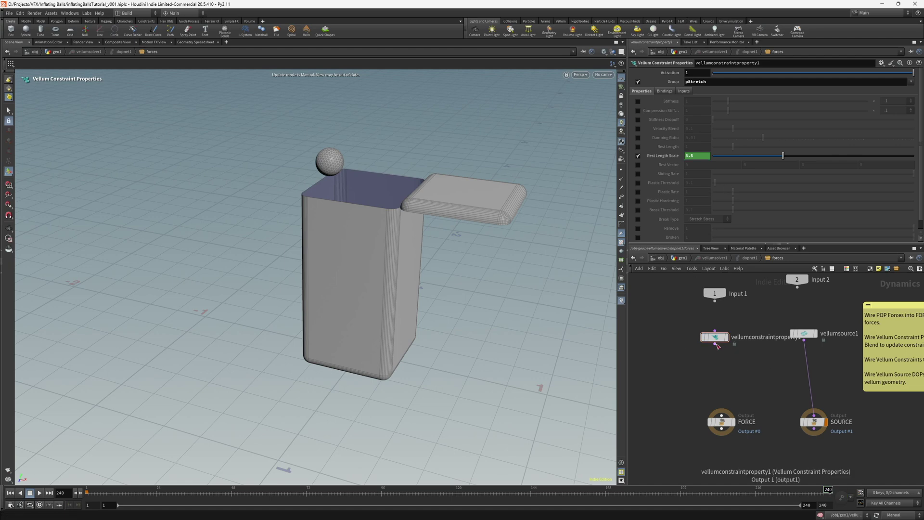
Wire vellumconstraintproperty1 into FORCE, then return to geo1 at frame 1
{"action": "left_click_drag", "start_coordinate": [715, 344], "coordinate": [722, 415]}
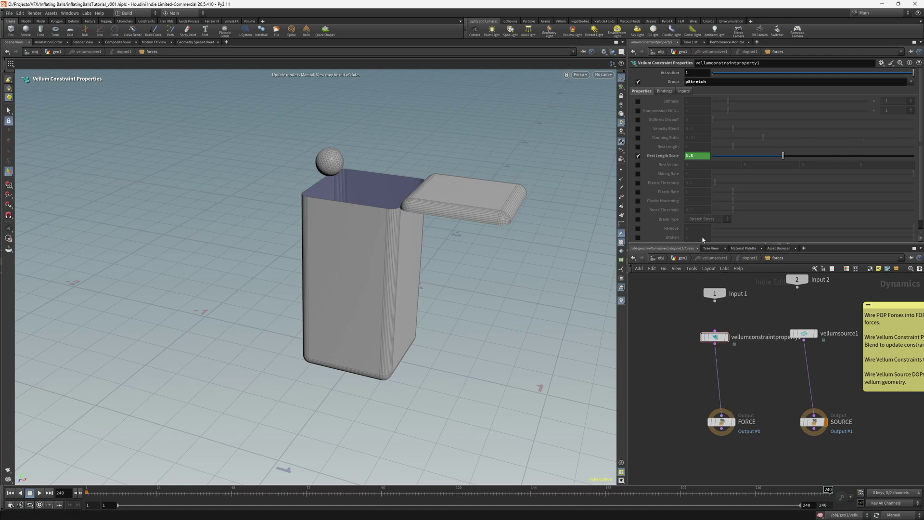
{"action": "left_click", "coordinate": [683, 258]}
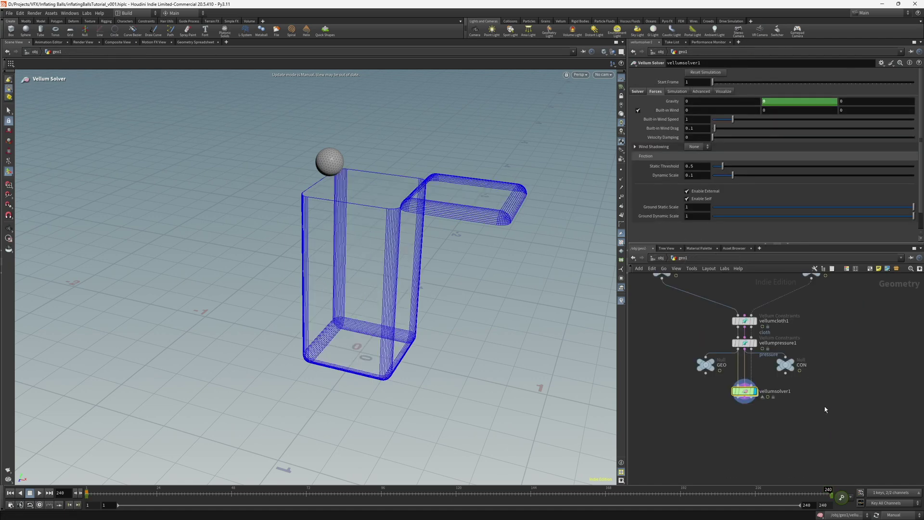
{"action": "scroll", "coordinate": [797, 439], "scroll_direction": "down", "scroll_amount": 1}
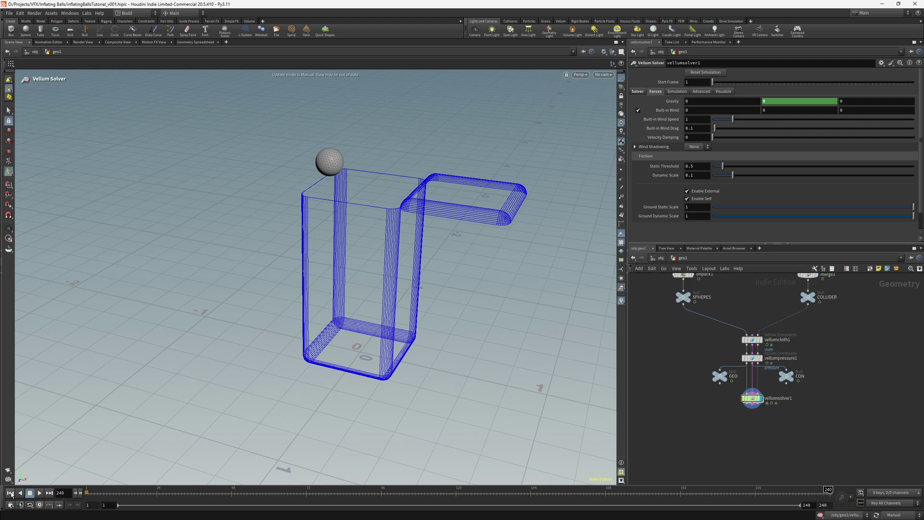
{"action": "left_click", "coordinate": [10, 493]}
Switch the update mode to Auto Update and play the simulation
{"action": "left_click", "coordinate": [892, 515]}
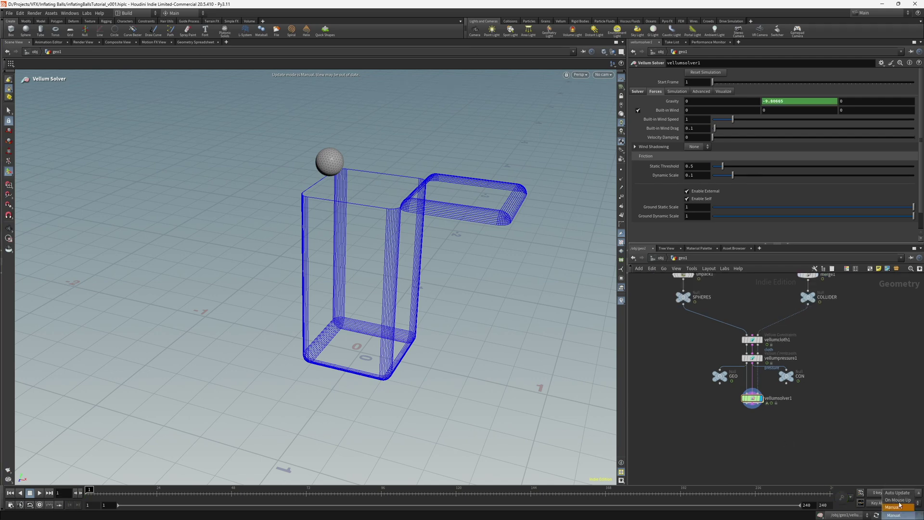
{"action": "left_click", "coordinate": [898, 492]}
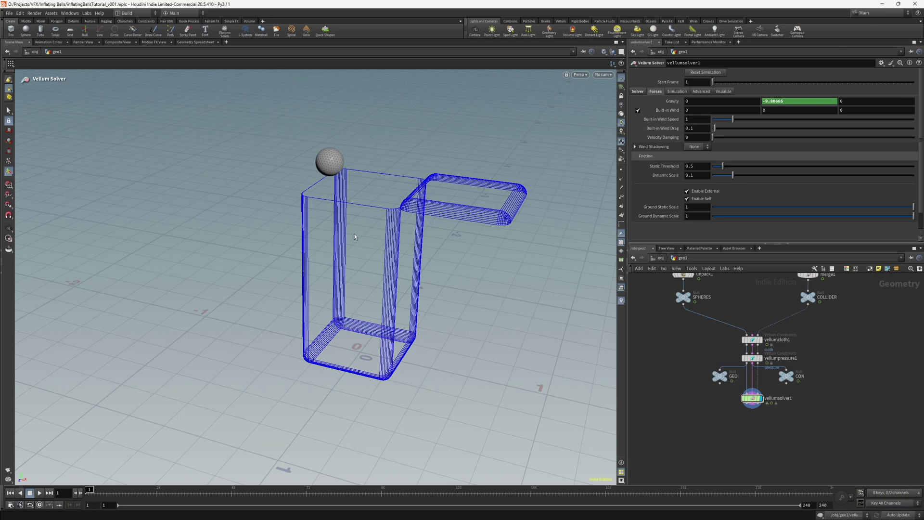
{"action": "key", "text": "Escape"}
{"action": "middle_click_drag", "start_coordinate": [412, 264], "coordinate": [392, 276]}
{"action": "key", "text": "Return"}
{"action": "left_click", "coordinate": [39, 493]}
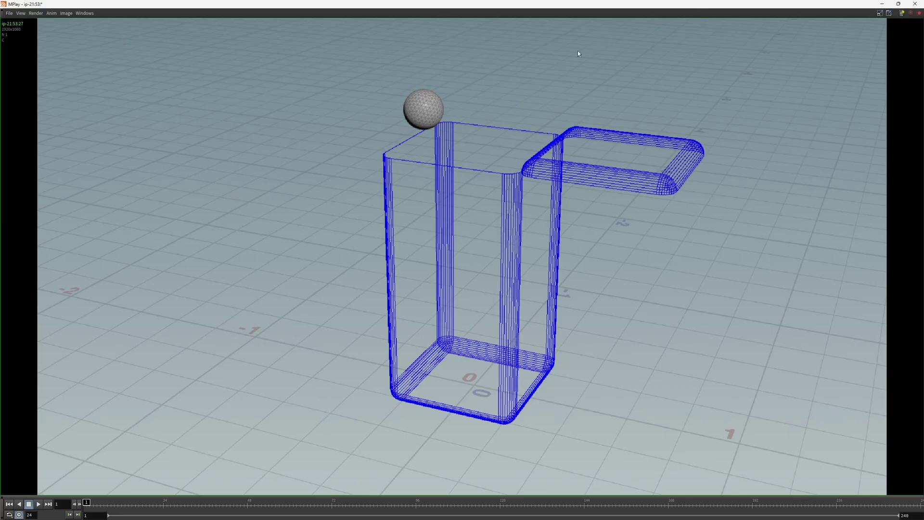
Play the flipbook of the balloons dropping and inflating, then stop it
{"action": "left_click", "coordinate": [39, 504]}
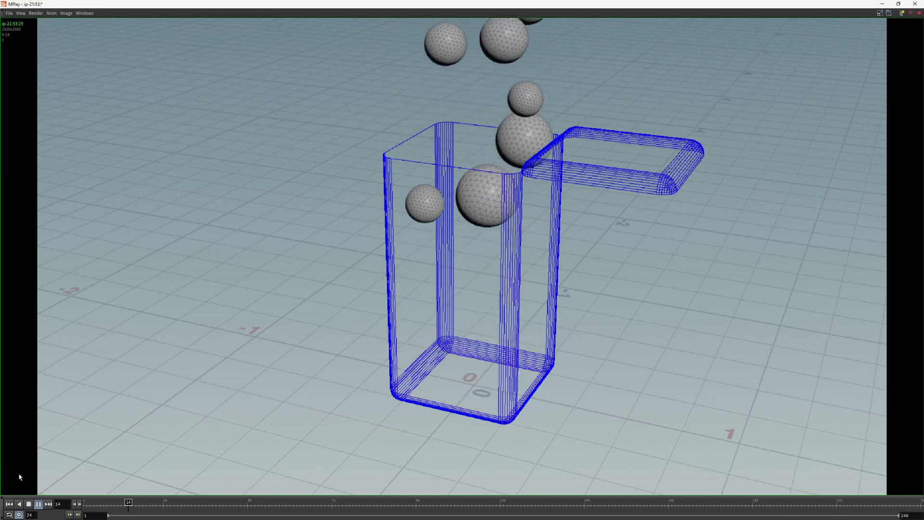
{"action": "key", "text": "Up"}
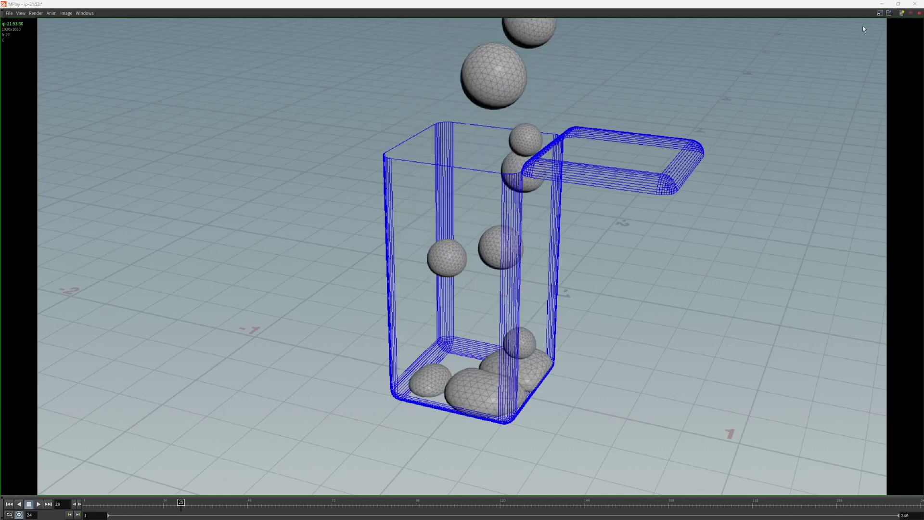
Close the flipbook and add a Vellum Post-Process node below vellumsolver1
{"action": "left_click", "coordinate": [882, 4]}
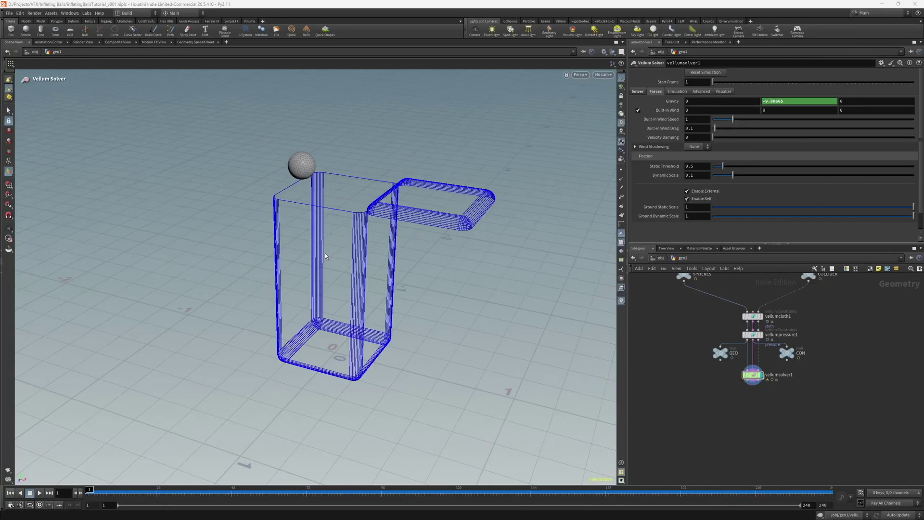
{"action": "scroll", "coordinate": [769, 392], "scroll_direction": "up", "scroll_amount": 3}
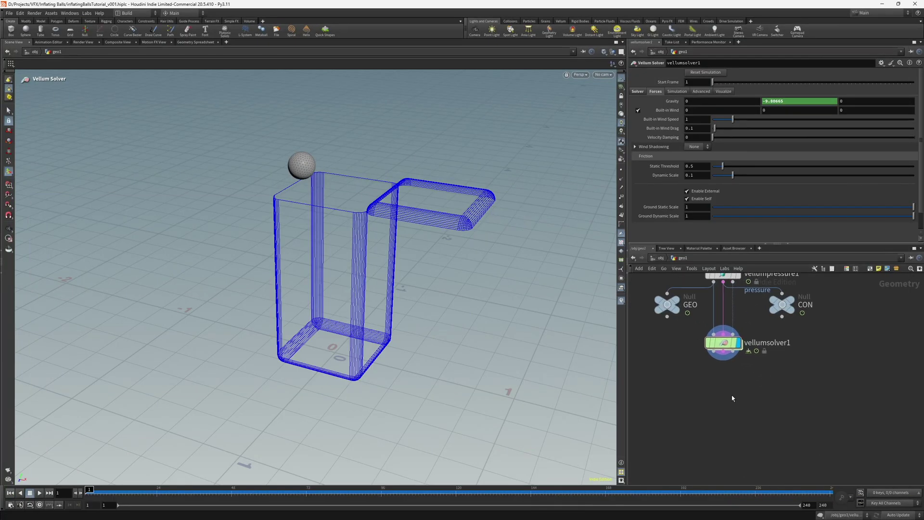
{"action": "key", "text": "Tab"}
{"action": "type", "text": "vellumpo"}
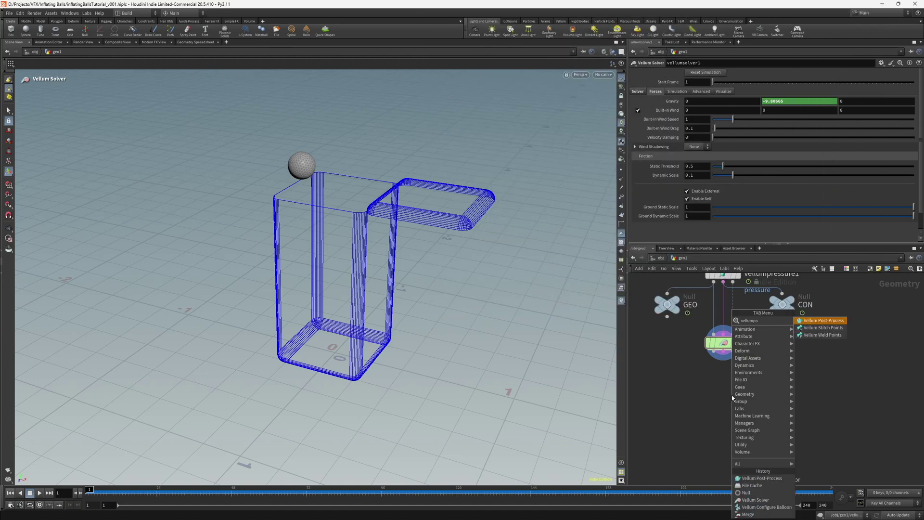
{"action": "type", "text": "st"}
{"action": "key", "text": "Return"}
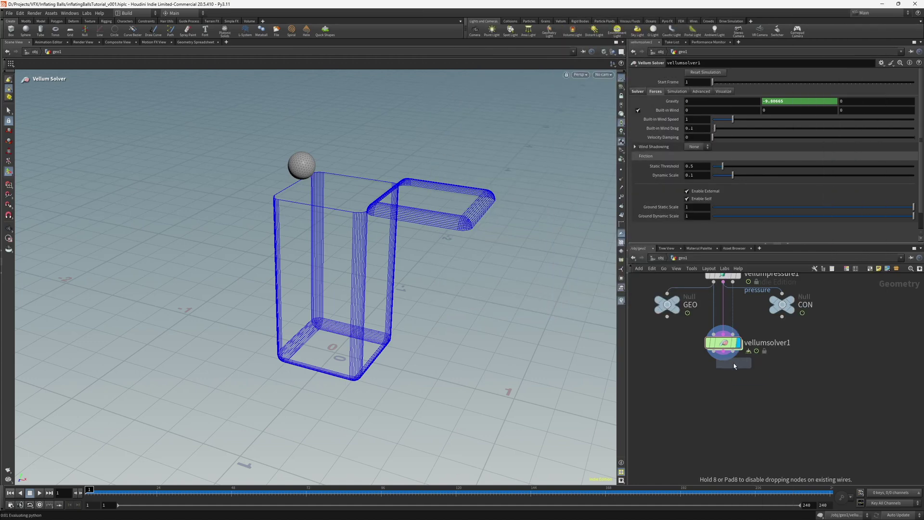
{"action": "left_click", "coordinate": [727, 377]}
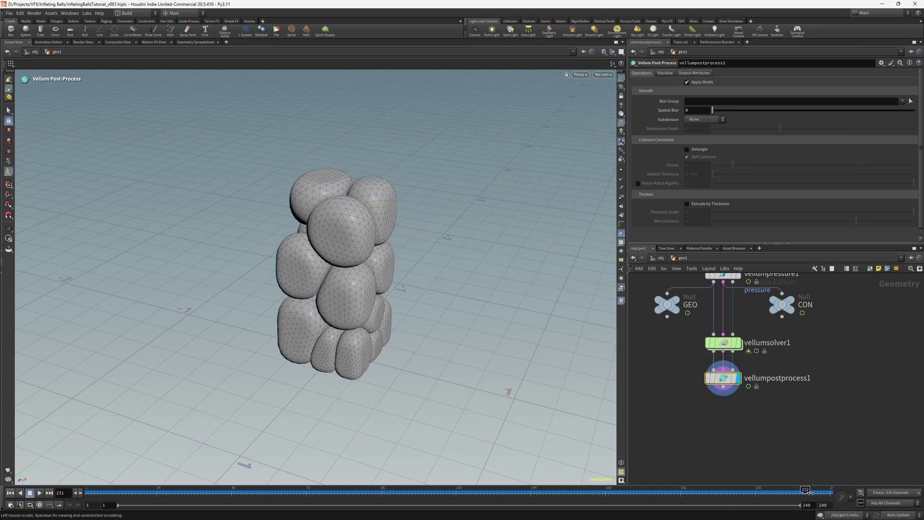
At frame 240, raise Spatial Blur to 1 to smooth the inflated balls
{"action": "left_click", "coordinate": [828, 489]}
{"action": "left_click_drag", "start_coordinate": [423, 284], "coordinate": [450, 303]}
{"action": "key", "text": "Return"}
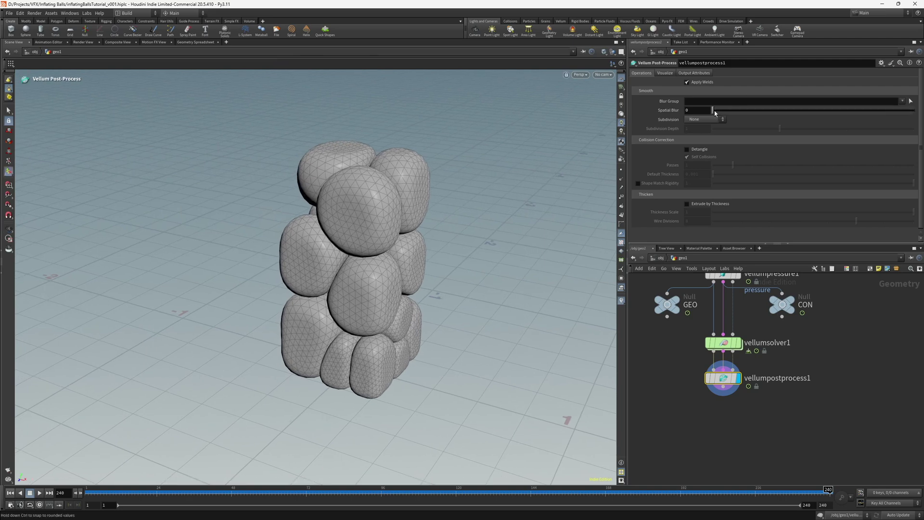
{"action": "left_click_drag", "start_coordinate": [715, 111], "coordinate": [915, 111]}
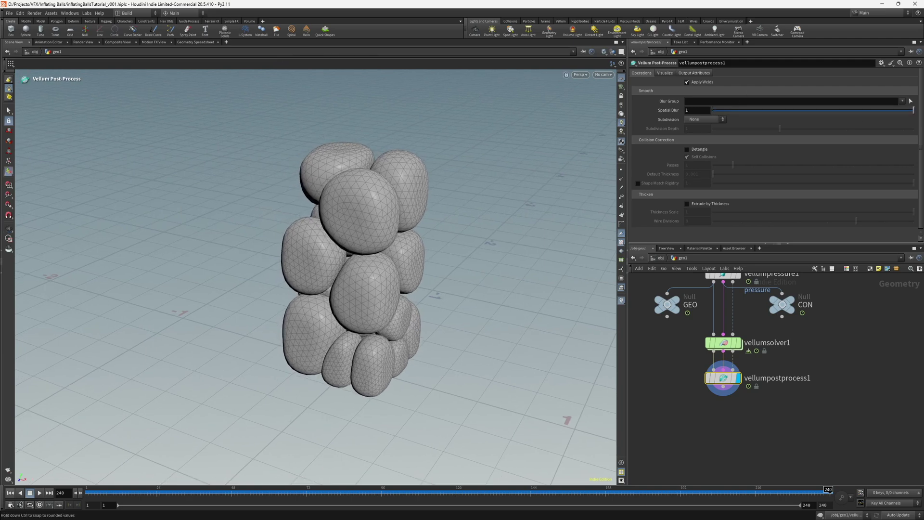
{"action": "key", "text": "Escape"}
{"action": "left_click_drag", "start_coordinate": [329, 228], "coordinate": [370, 231]}
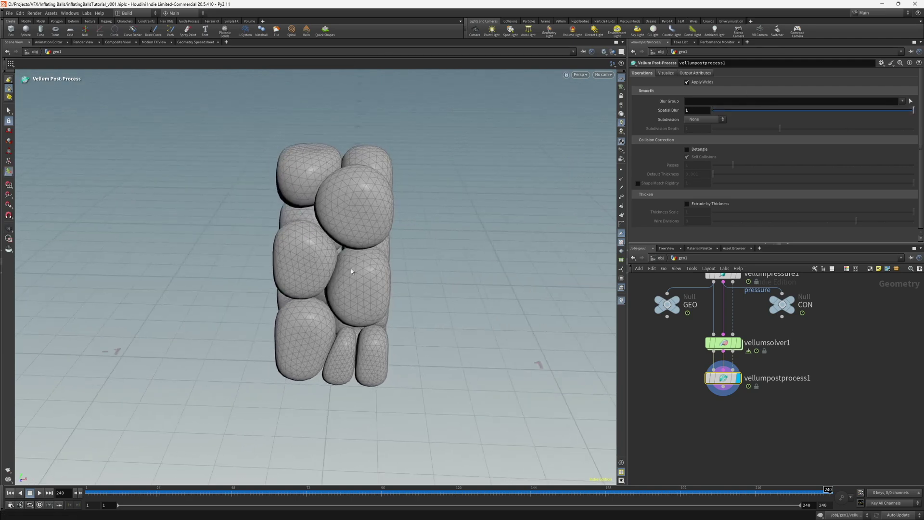
{"action": "key", "text": "Escape"}
{"action": "mouse_move", "coordinate": [350, 271]}
{"action": "left_mouse_down"}
{"action": "mouse_move", "coordinate": [320, 262]}
{"action": "mouse_move", "coordinate": [359, 270]}
{"action": "left_mouse_up"}
Set Subdivision to Loop and inspect the smoothed balls up close
{"action": "left_click", "coordinate": [708, 122]}
{"action": "left_click", "coordinate": [707, 144]}
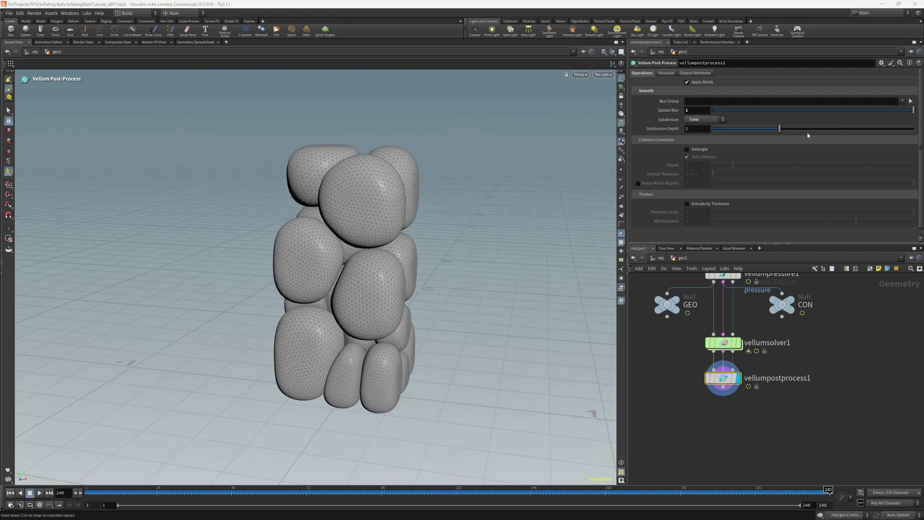
{"action": "key", "text": "Escape"}
{"action": "left_click_drag", "start_coordinate": [270, 249], "coordinate": [599, 248]}
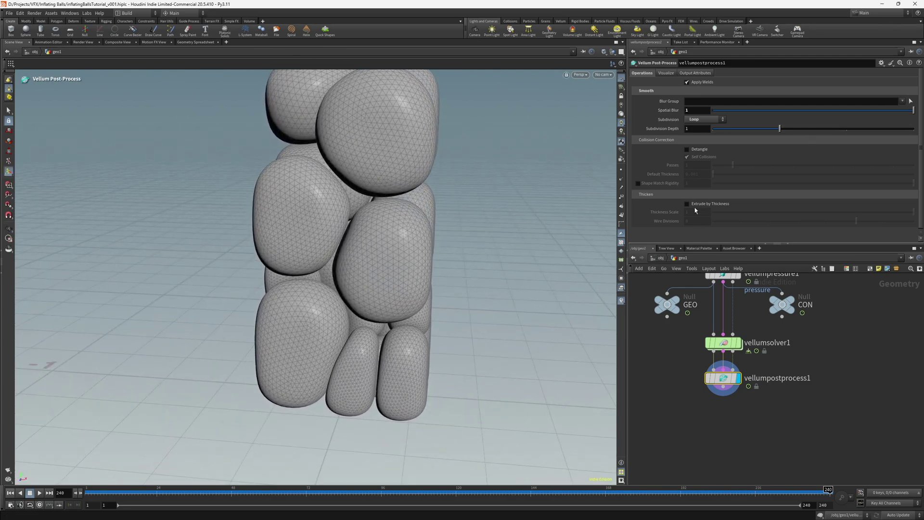
{"action": "key", "text": "Escape"}
{"action": "scroll", "coordinate": [381, 239], "scroll_direction": "up", "scroll_amount": 5}
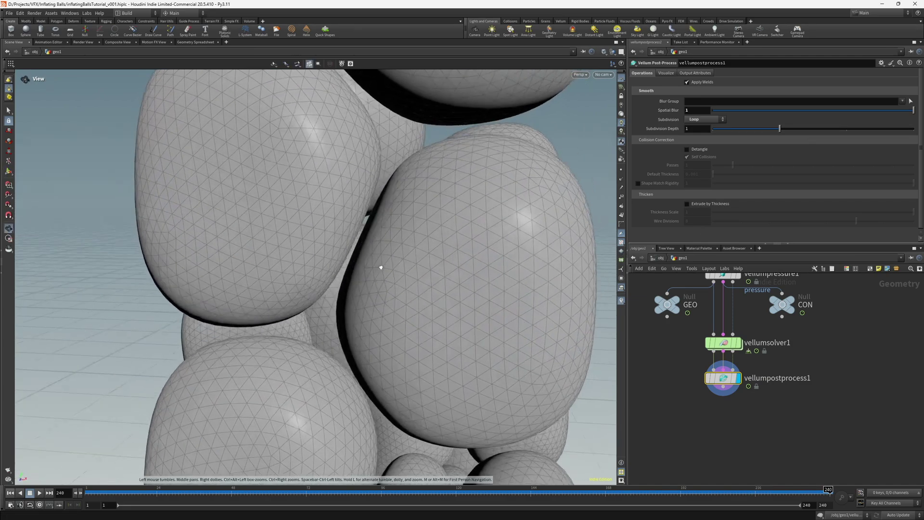
{"action": "left_click_drag", "start_coordinate": [380, 267], "coordinate": [377, 367]}
{"action": "key", "text": "Return"}
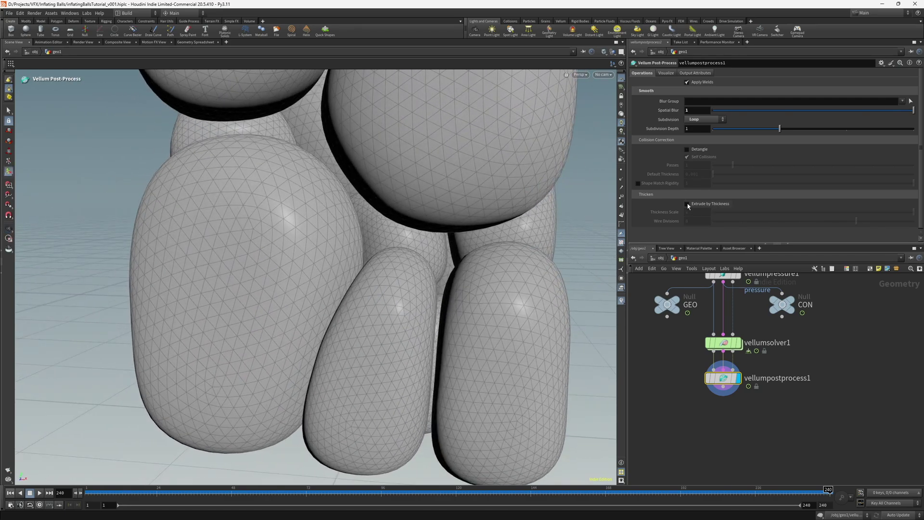
Orbit the view to inspect the whole stack of thickened balls
{"action": "key", "text": "Escape"}
{"action": "left_click_drag", "start_coordinate": [582, 242], "coordinate": [481, 294]}
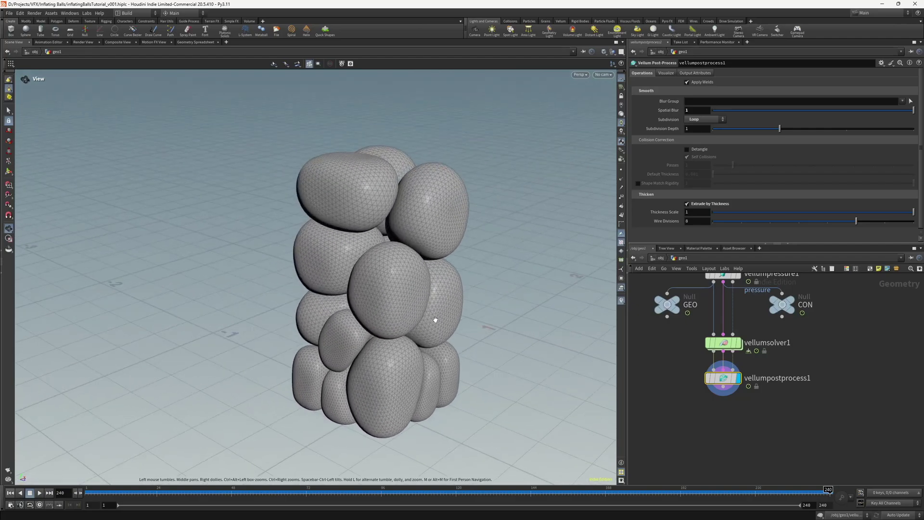